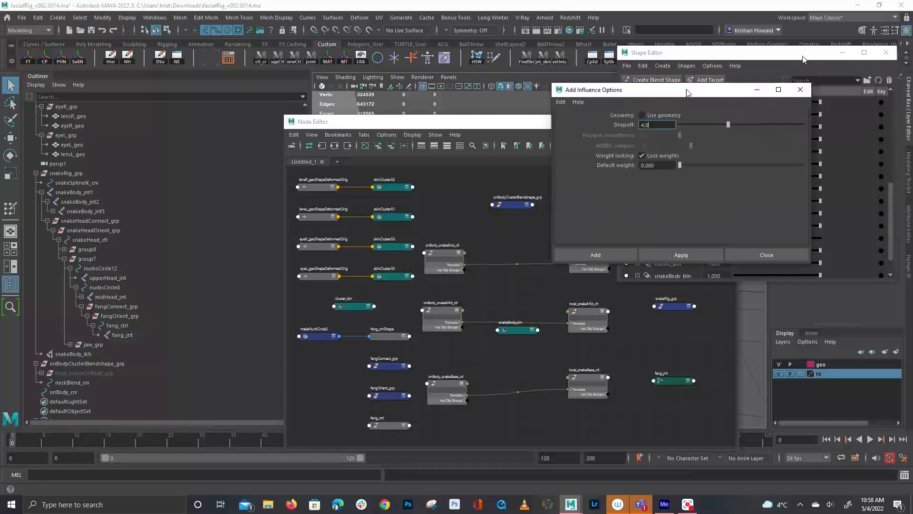
Close the Add Influence Options, Shape Editor and Node Editor windows to clear the viewport.
left_click(642, 108)
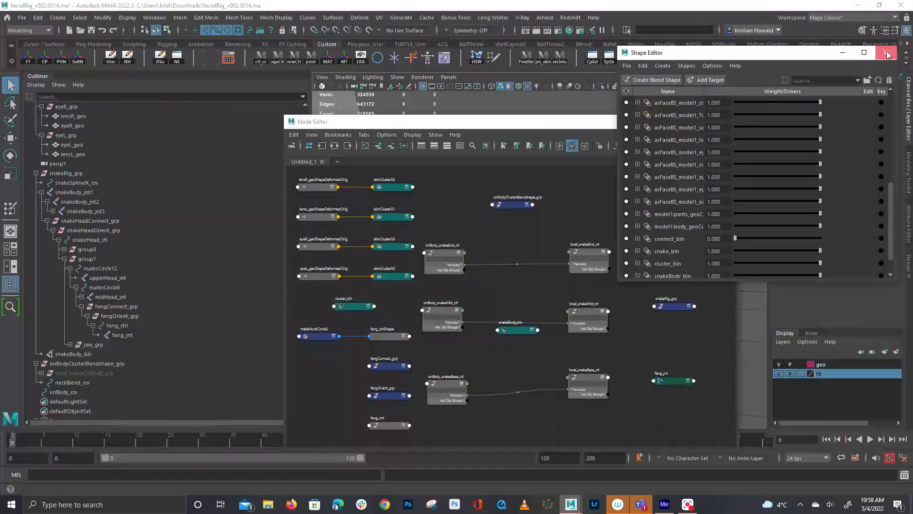
left_click(886, 53)
left_click(729, 122)
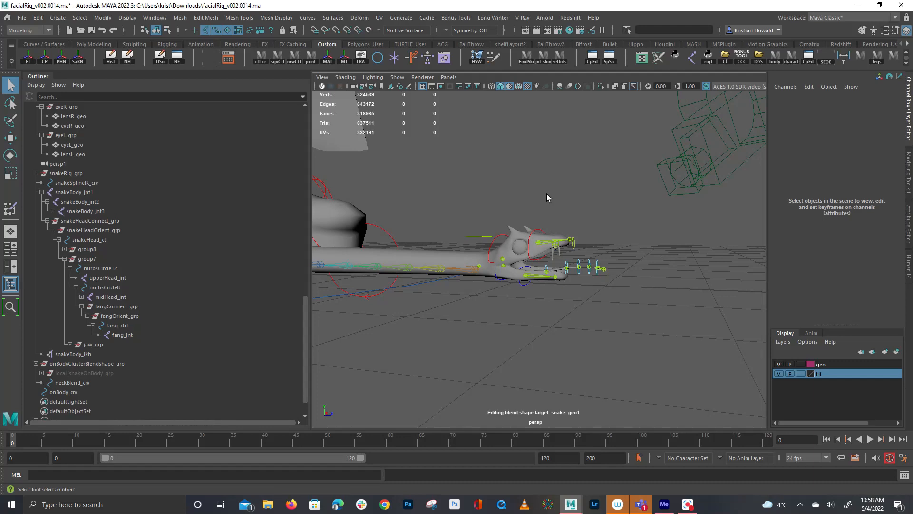
Test the rotation of the snakeHead_ctl control and undo it.
left_click_drag(544, 188, 590, 293, "alt")
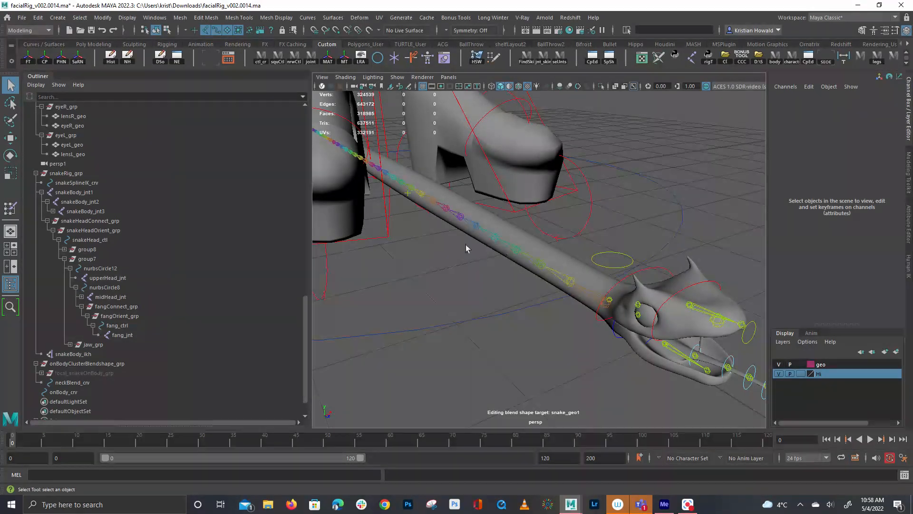
left_click_drag(528, 287, 561, 249, "alt")
left_click(544, 215)
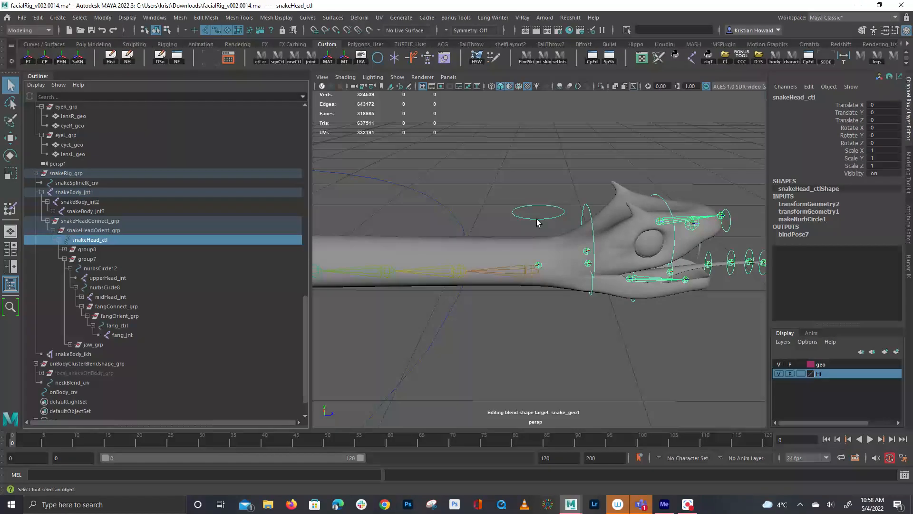
key("e")
left_click_drag(562, 224, 553, 288)
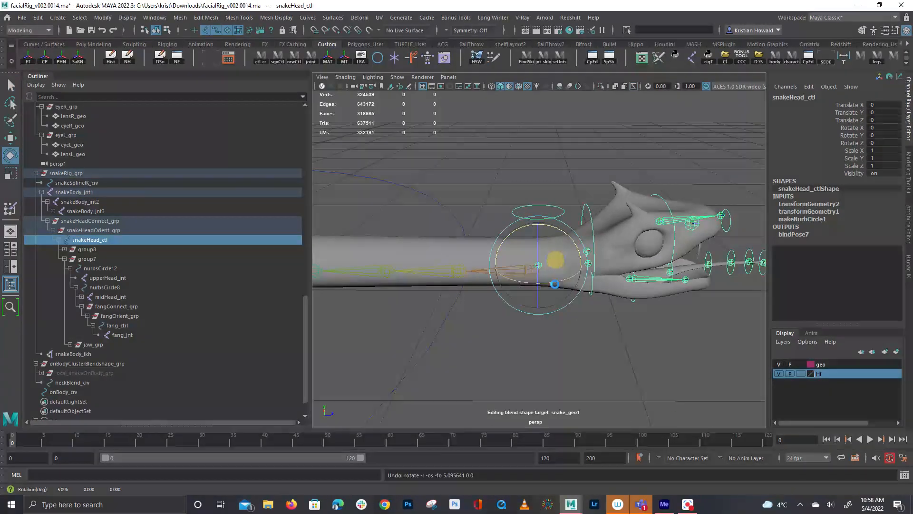
key("q")
left_click(528, 274)
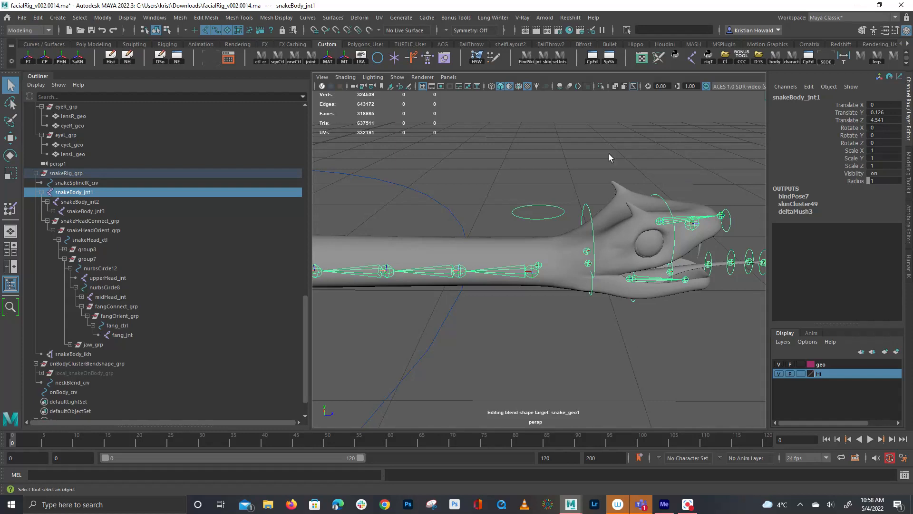
left_click(561, 226)
key("e")
left_click_drag(568, 240, 562, 267)
key("ctrl+z")
Test-rotate the control at the base of the snake's lower jaw and undo the rotation.
right_click_drag(530, 263, 554, 280, "alt")
left_click_drag(554, 280, 569, 316, "alt")
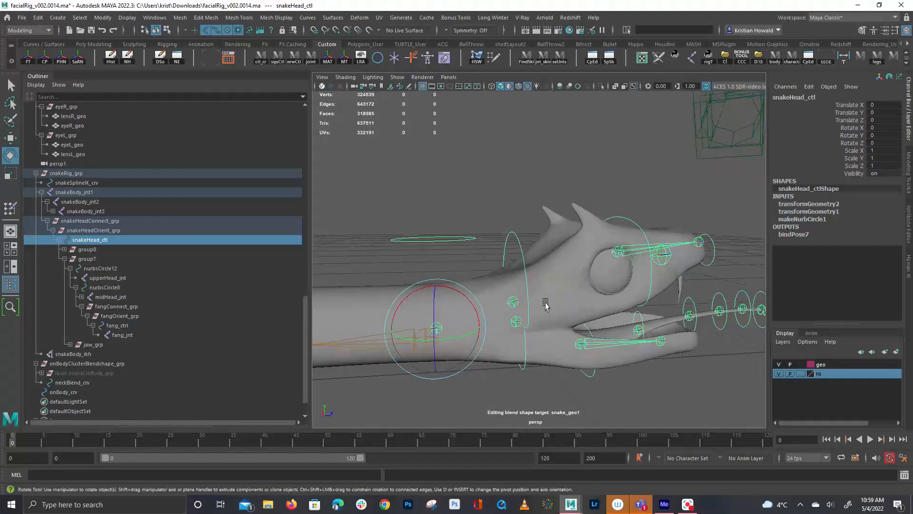
left_click(513, 242)
left_click_drag(512, 241, 534, 243, "alt")
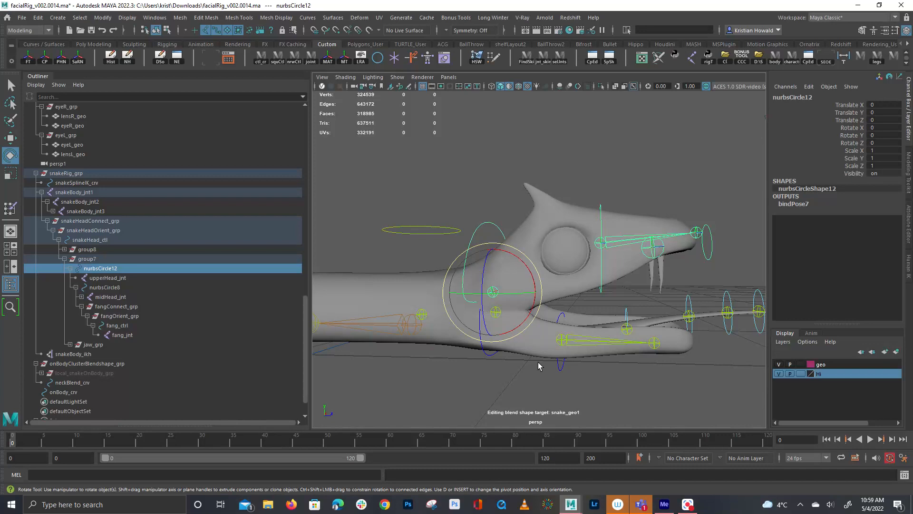
left_click(541, 420)
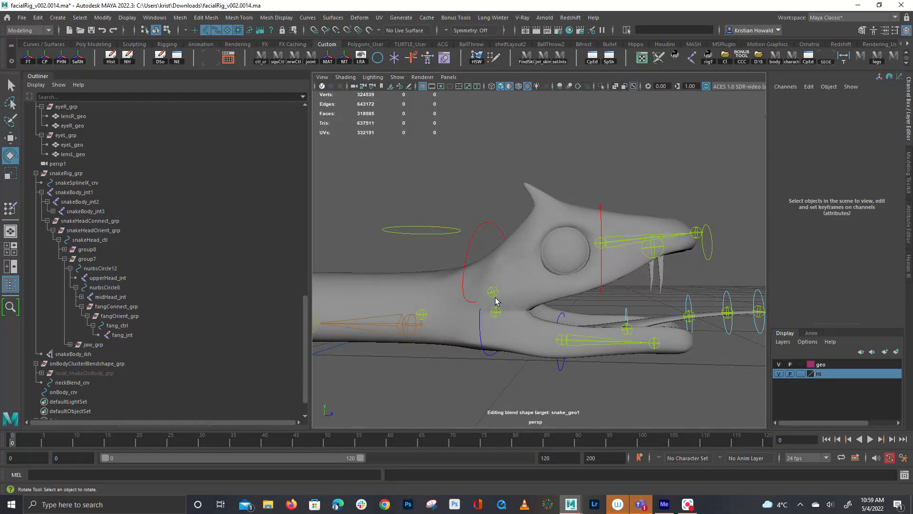
left_click(492, 358)
mouse_move(534, 302)
left_mouse_down()
mouse_move(524, 277)
mouse_move(530, 287)
left_mouse_up()
key("ctrl+z")
Rotate the upper-jaw control nurbsCircle12 to about -38 degrees in X to open the snake's mouth.
left_click_drag(479, 215, 486, 233)
left_click_drag(526, 261, 533, 278)
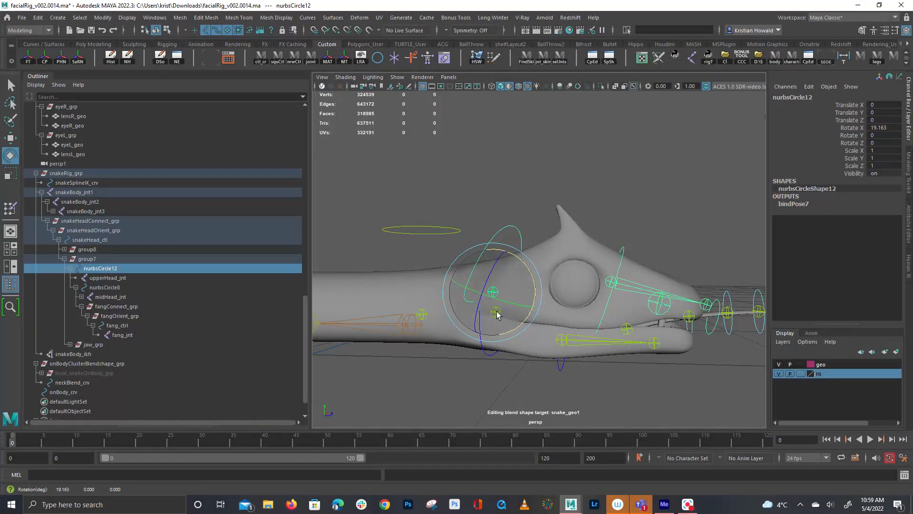
left_click_drag(536, 279, 508, 240)
middle_click_drag(550, 176, 523, 243, "alt")
right_click_drag(524, 242, 651, 327, "alt")
left_click_drag(651, 327, 665, 312, "alt")
left_click_drag(634, 270, 587, 297, "alt")
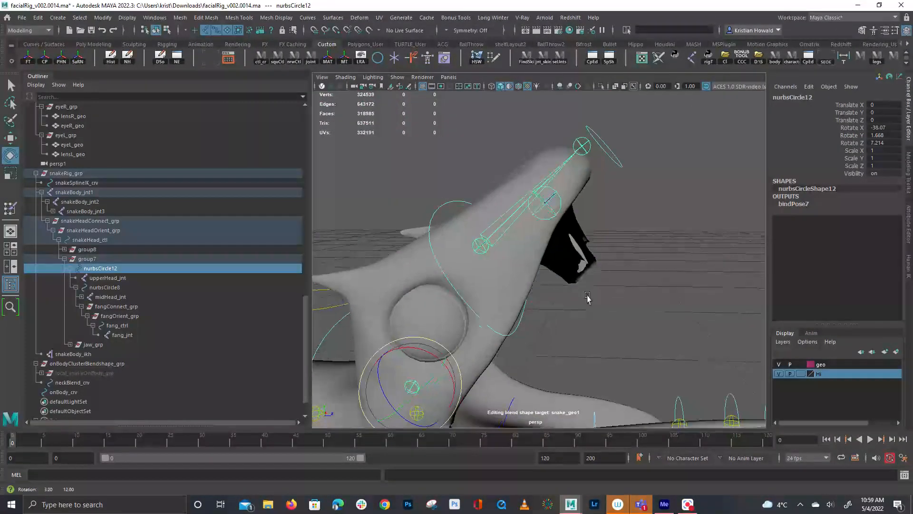
Lower the envelope of the deltaMush3 deformer on the snake mesh snake_geo.
left_click(546, 250)
left_click(805, 209)
left_click(832, 218)
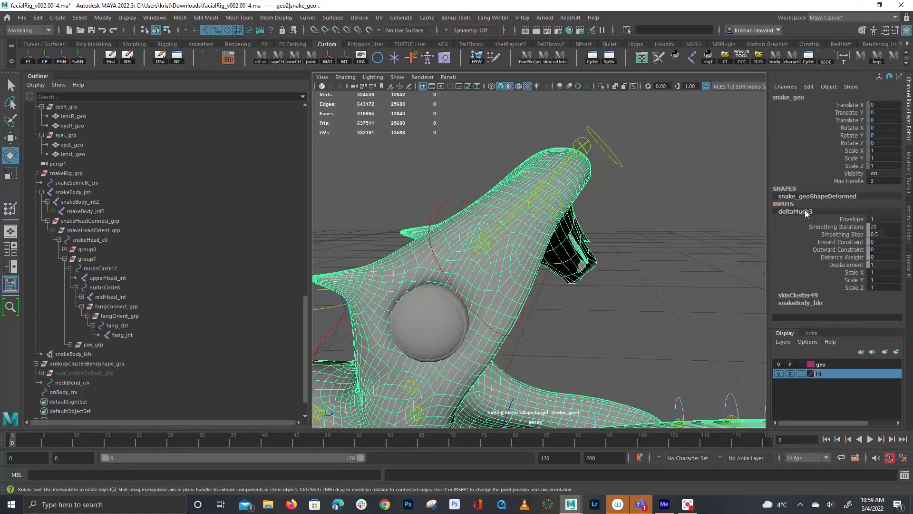
middle_click_drag(831, 217, 654, 307)
Select the distorted fang vertices on the snake mesh and hammer their skin weights.
left_click_drag(654, 307, 478, 295, "alt")
right_click_drag(478, 295, 532, 326, "alt")
mouse_move(532, 327)
left_mouse_down("alt")
mouse_move(486, 335)
mouse_move(518, 317)
left_mouse_up("alt")
key("q")
right_click_drag(518, 318, 471, 314)
left_click_drag(351, 281, 755, 325)
left_click(478, 58)
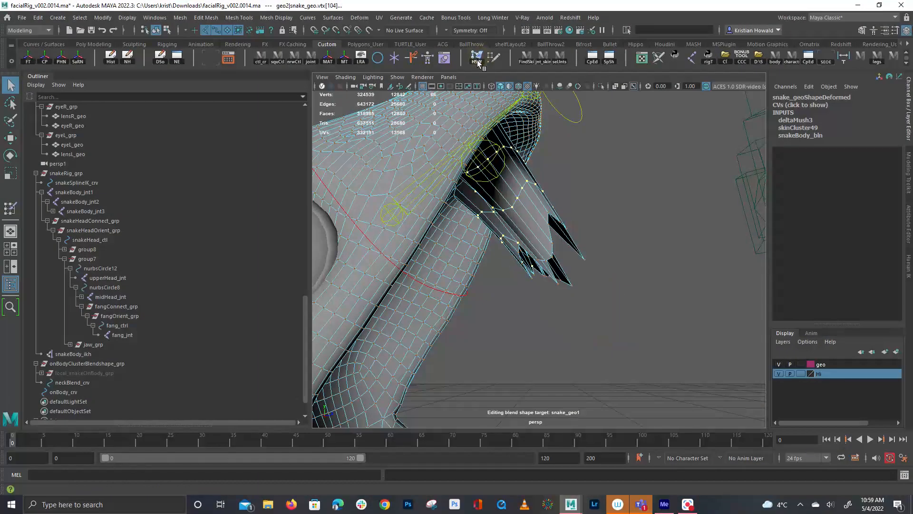
In wireframe display, hammer the skin weights of the stretched fang-tip vertices in successive selections.
left_click_drag(606, 218, 467, 264, "alt")
right_click_drag(466, 265, 276, 279, "alt")
left_click_drag(275, 278, 452, 304, "alt")
key("4")
right_click_drag(452, 304, 406, 326, "alt")
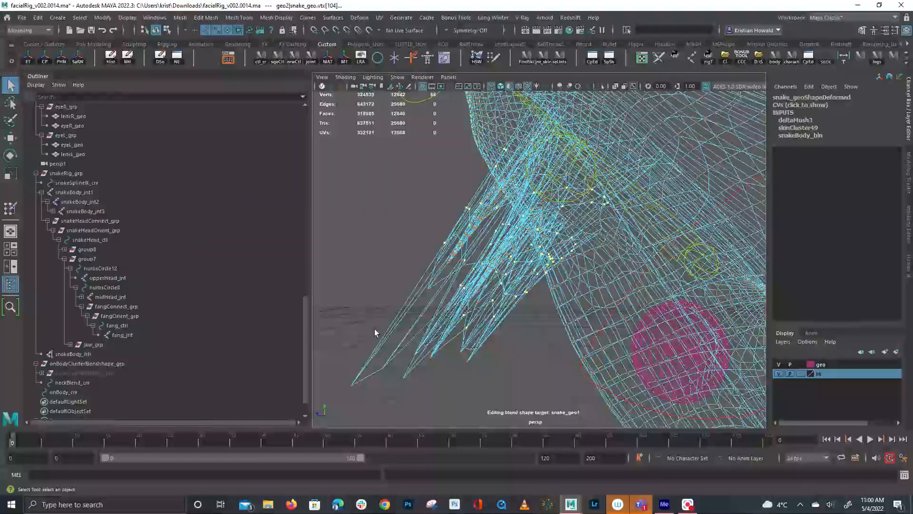
left_click_drag(441, 381, 515, 426)
key("g")
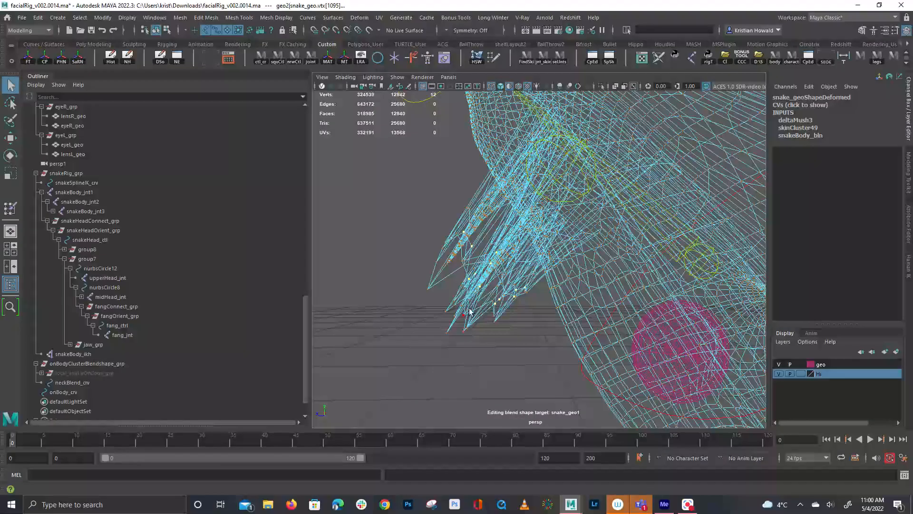
left_click_drag(494, 342, 417, 301)
key("g")
left_click_drag(527, 339, 465, 276)
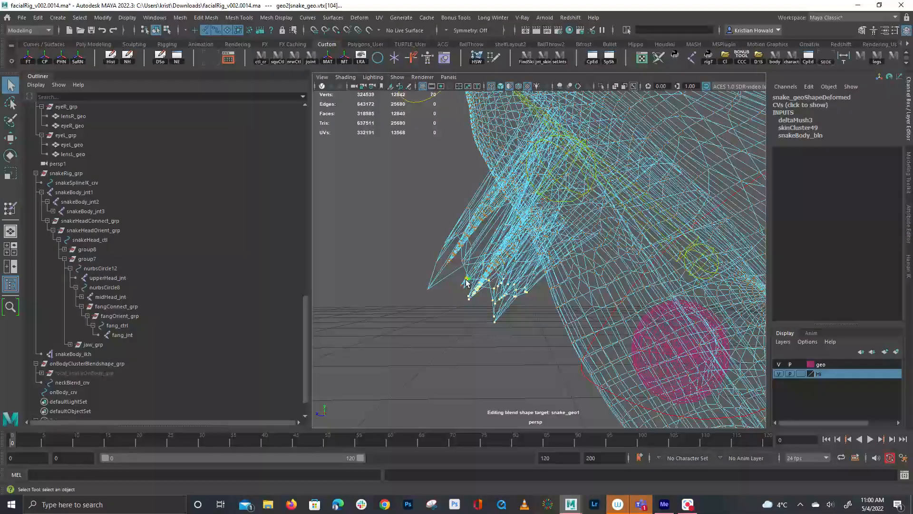
key("g")
Hammer the skin weights of the remaining stray fang vertices and return to shaded display.
left_click_drag(464, 329, 619, 300)
key("g")
scroll(612, 293, "up", 5)
left_click_drag(620, 258, 649, 332)
key("g")
left_click_drag(624, 267, 689, 351)
key("g")
scroll(643, 259, "down", 4)
key("5")
Open the Paint Skin Weights tool on the snake mesh and inspect the influence of fang_jnt.
mouse_move(629, 261)
left_mouse_down("alt")
mouse_move(546, 263)
mouse_move(540, 230)
mouse_move(546, 242)
mouse_move(588, 252)
mouse_move(571, 247)
left_mouse_up("alt")
right_click_drag(571, 247, 534, 224)
left_click_drag(663, 265, 527, 252, "alt")
scroll(242, 276, "down", 10)
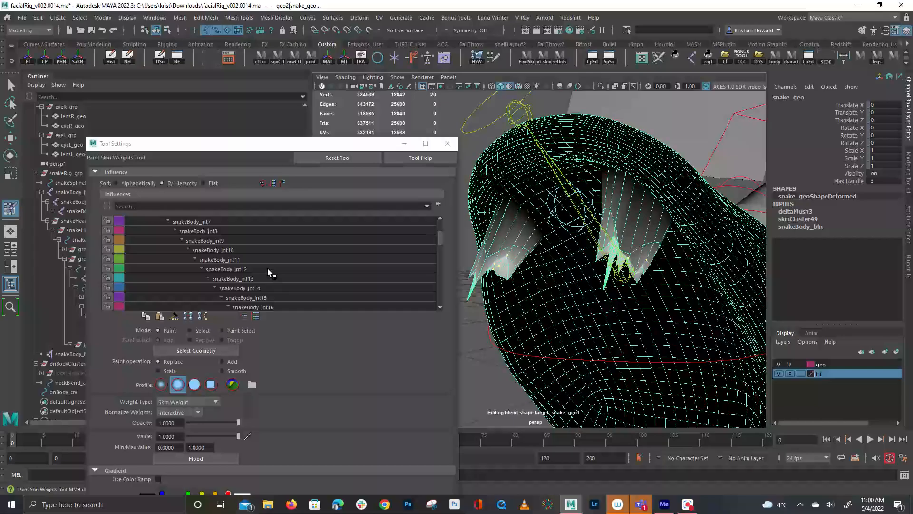
scroll(241, 282, "down", 1)
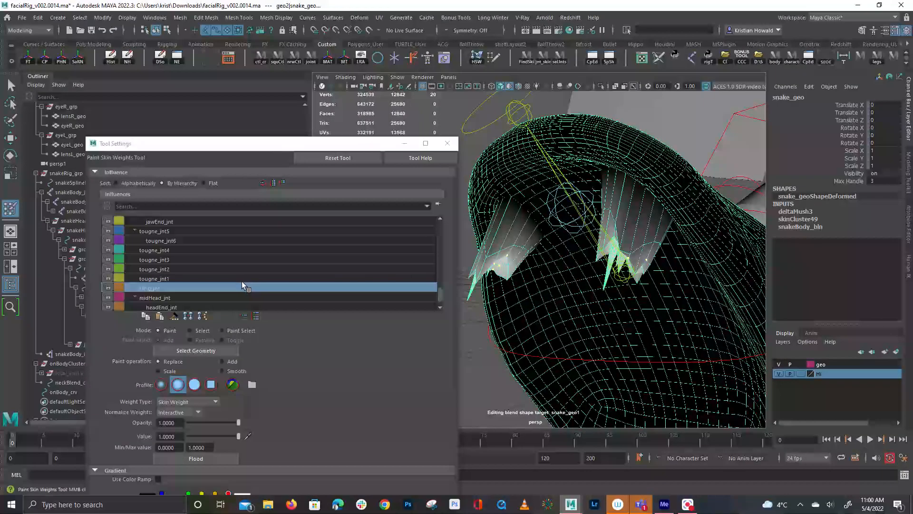
left_click_drag(677, 287, 656, 326, "alt")
Paint skin weights over both fangs with the Replace operation at value 1.0.
right_click_drag(649, 329, 648, 259)
middle_click_drag(518, 174, 547, 273, "alt")
right_click_drag(547, 273, 646, 301, "alt")
mouse_move(647, 301)
left_mouse_down("alt")
mouse_move(722, 301)
mouse_move(592, 249)
mouse_move(585, 256)
mouse_move(612, 265)
mouse_move(571, 285)
mouse_move(587, 180)
mouse_move(516, 257)
left_mouse_up("alt")
key("q")
left_click(547, 242)
left_click(635, 217)
right_click_drag(635, 217, 597, 205)
left_click_drag(588, 260, 658, 245, "alt")
mouse_move(576, 263)
left_mouse_down()
mouse_move(583, 219)
mouse_move(663, 259)
mouse_move(703, 306)
mouse_move(703, 207)
left_mouse_up()
mouse_move(708, 243)
left_mouse_down("alt")
mouse_move(732, 206)
mouse_move(732, 215)
left_mouse_up("alt")
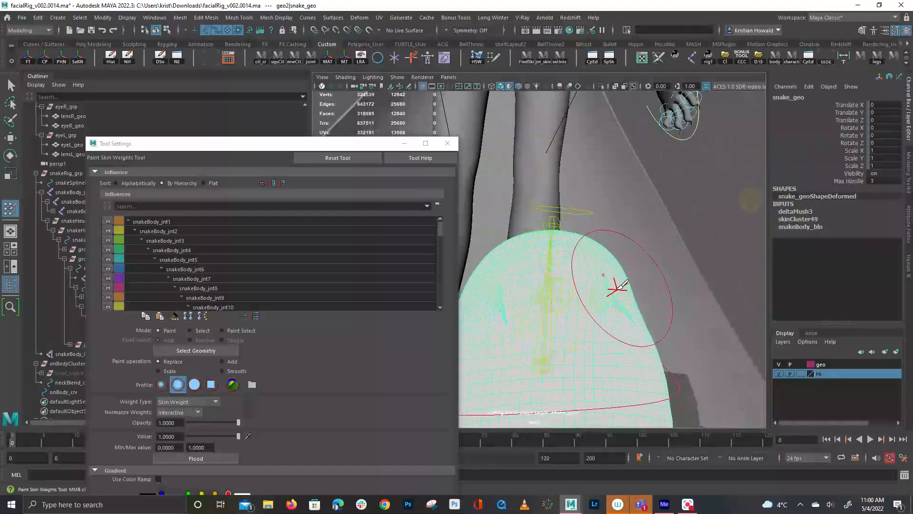
left_click_drag(515, 279, 491, 319)
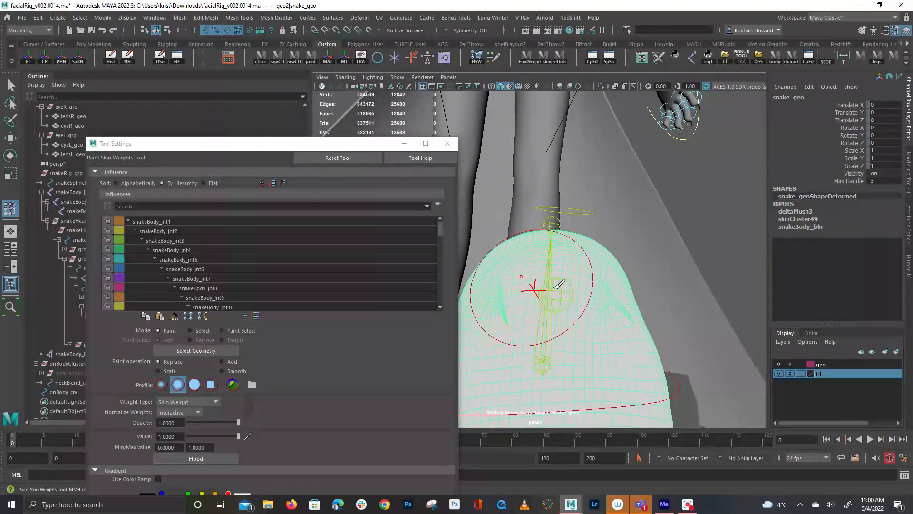
mouse_move(632, 321)
left_mouse_down()
mouse_move(562, 329)
mouse_move(793, 343)
left_mouse_up()
Select all vertices of both fangs, growing the vertex selection up to the fang bases.
right_click_drag(793, 343, 850, 381, "alt")
right_click_drag(693, 341, 653, 336, "alt")
middle_click_drag(653, 337, 681, 346, "alt")
right_click_drag(681, 345, 646, 342, "alt")
mouse_move(646, 342)
left_mouse_down("alt")
mouse_move(696, 337)
mouse_move(678, 330)
mouse_move(694, 340)
mouse_move(693, 360)
mouse_move(709, 328)
left_mouse_up("alt")
key("q")
key("F9")
key("shift+period")
key("shift+period")
key("shift+period")
key("shift+period")
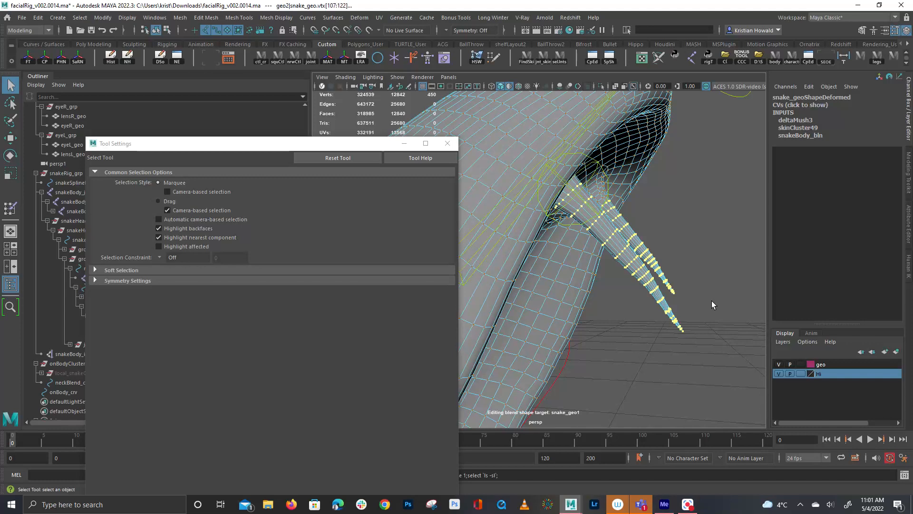
left_click_drag(700, 284, 617, 267, "alt")
left_click_drag(586, 176, 638, 226, "alt")
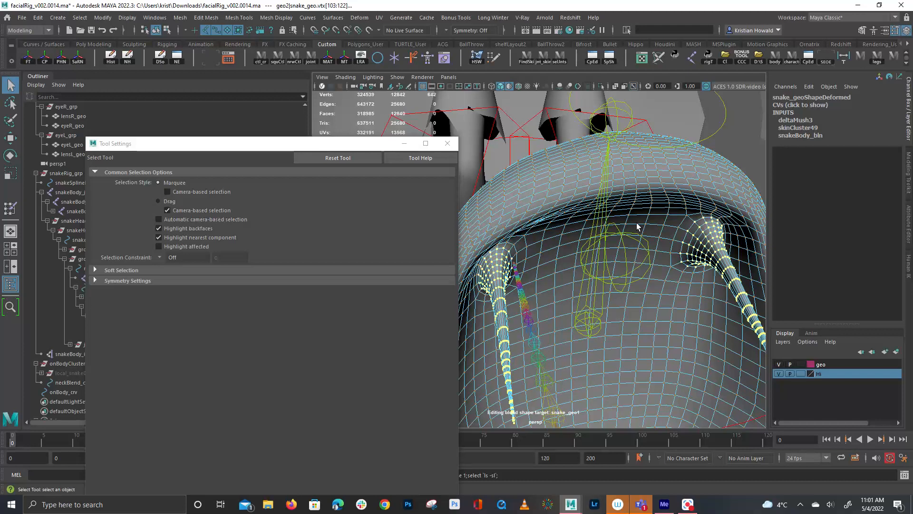
left_click_drag(558, 248, 614, 241, "alt")
In the Paint Skin Weights tool, find the fang_jnt influence and flood the selected fang vertices with value 1.0.
right_click_drag(639, 210, 600, 191)
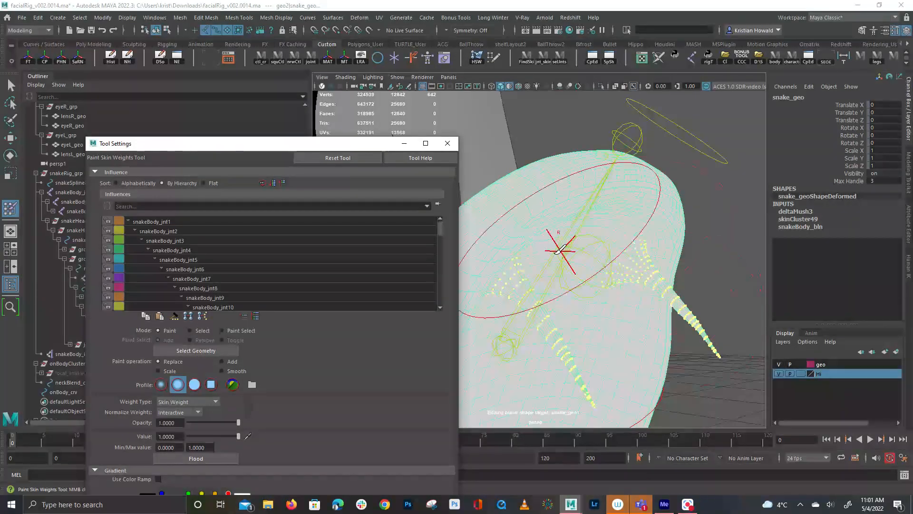
scroll(195, 245, "down", 2)
scroll(173, 251, "down", 14)
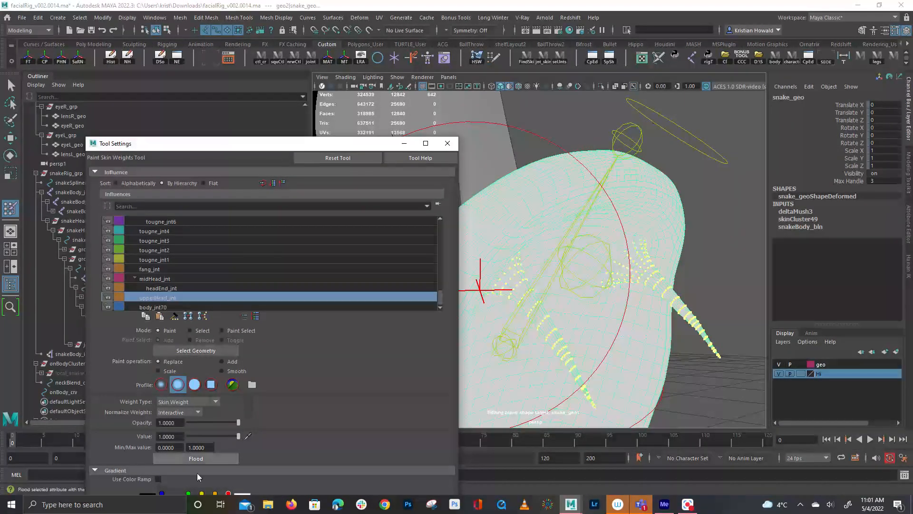
left_click(163, 206)
type("fang")
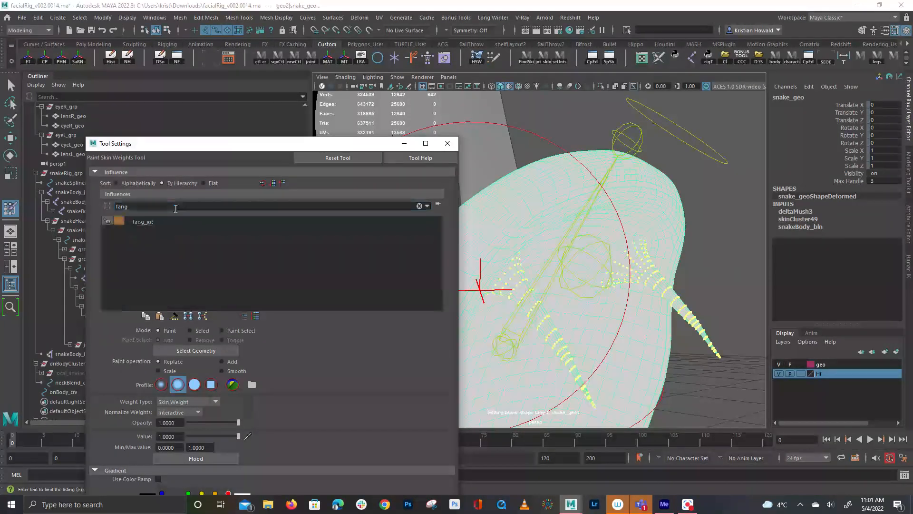
left_click(152, 222)
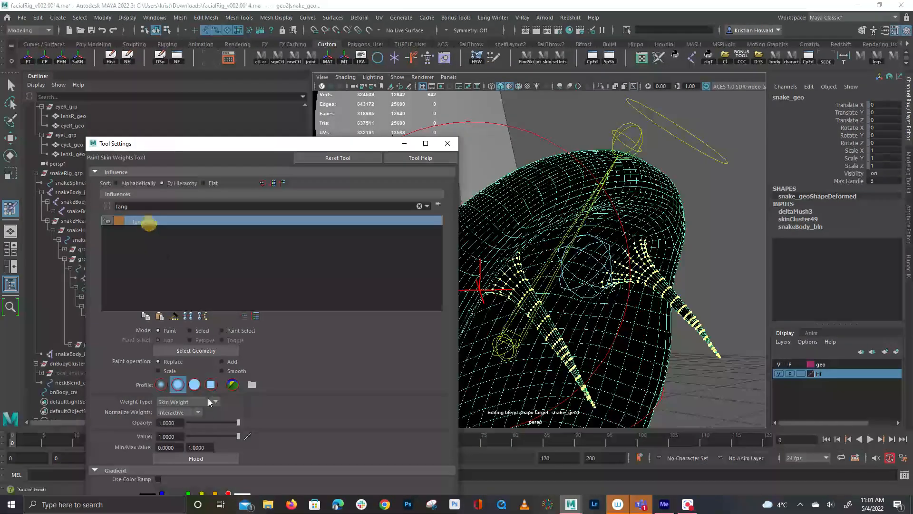
left_click(217, 459)
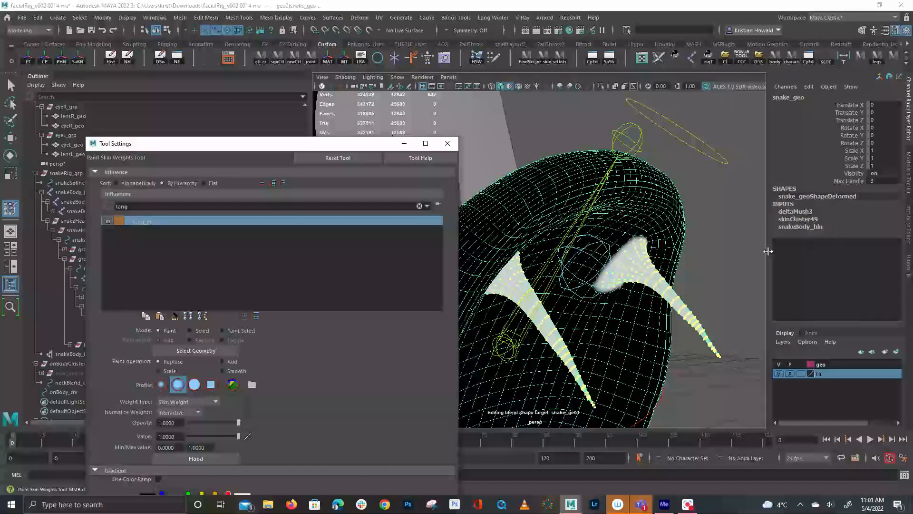
Rotate fang_ctrl to about 64 degrees in X to test how the fangs fold.
key("q")
left_click(737, 234)
right_click_drag(737, 234, 667, 261, "alt")
left_click_drag(666, 260, 692, 293, "alt")
left_click_drag(601, 207, 622, 224)
key("e")
left_click_drag(565, 246, 587, 315)
right_click_drag(587, 315, 550, 350, "alt")
Select the face loop around the first fang's base, grow the selection, and hammer its skin weights.
key("q")
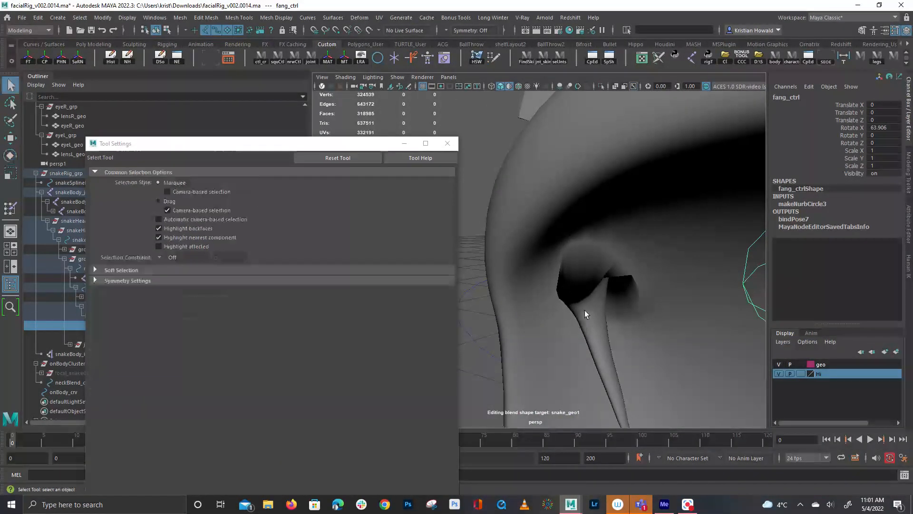
left_click(584, 310)
right_click(569, 242)
left_click(565, 218)
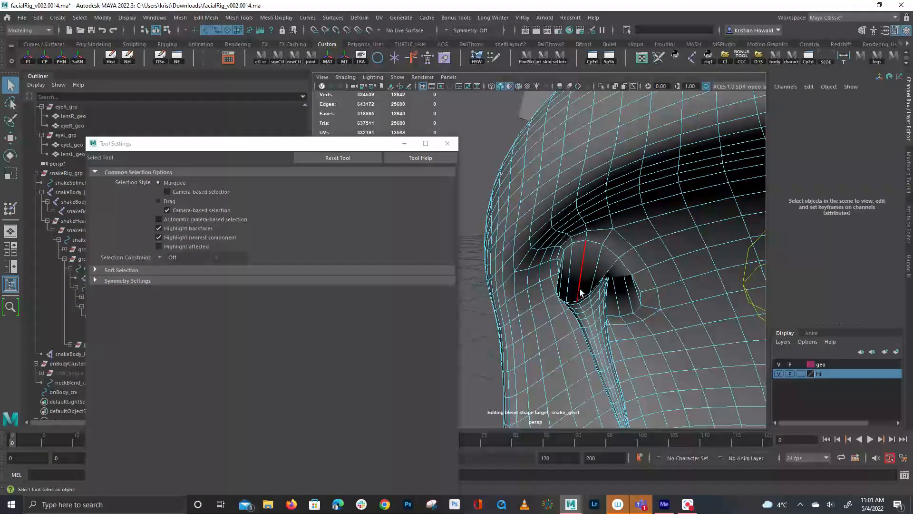
right_click(602, 274)
left_click(602, 292)
left_click(604, 261)
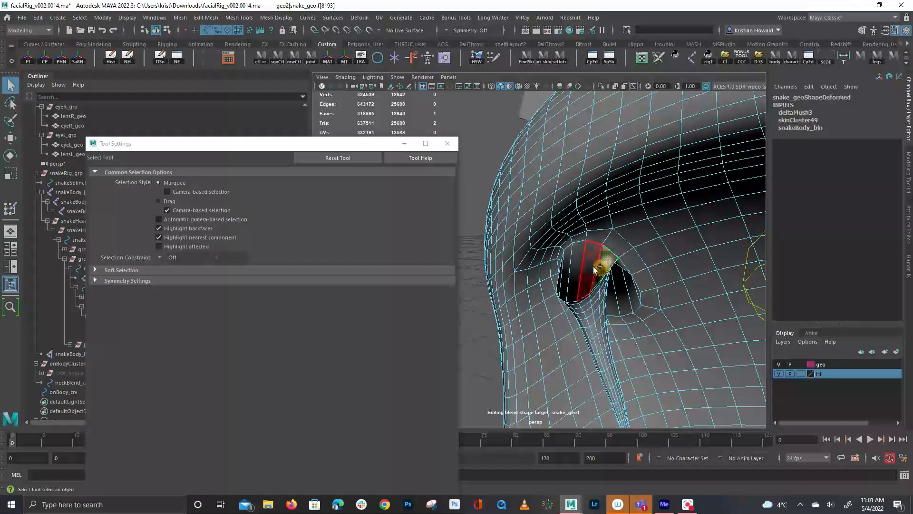
double_click(631, 252, "shift")
key("shift+period")
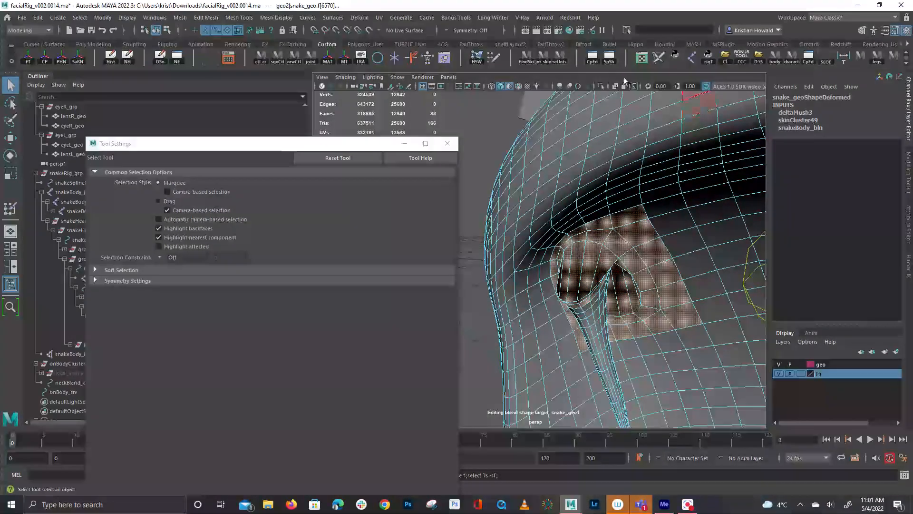
left_click(477, 60)
Select the face loop around the other fang's base, grow it, and hammer its skin weights.
left_click_drag(651, 257, 536, 264, "alt")
middle_click_drag(537, 264, 550, 260, "alt")
left_click_drag(551, 259, 595, 243, "alt")
left_click(609, 226)
double_click(623, 224, "shift")
key("shift+period")
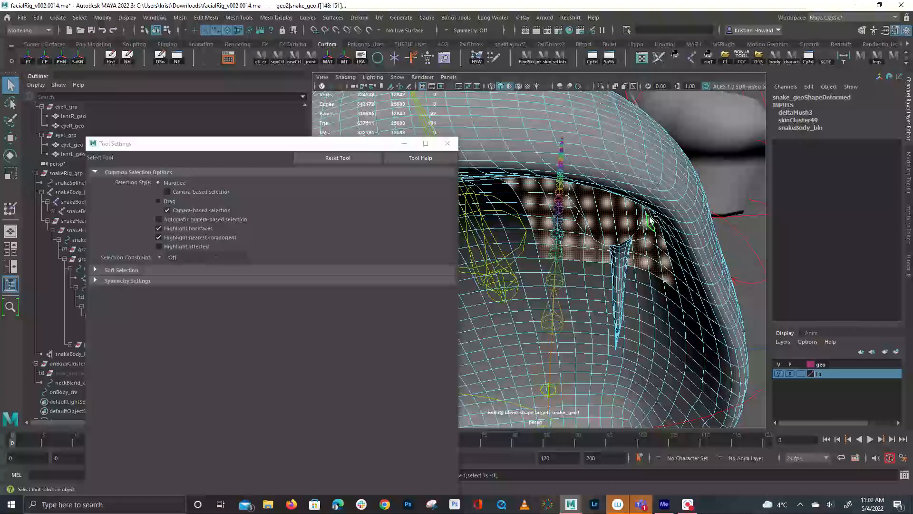
left_click(474, 61)
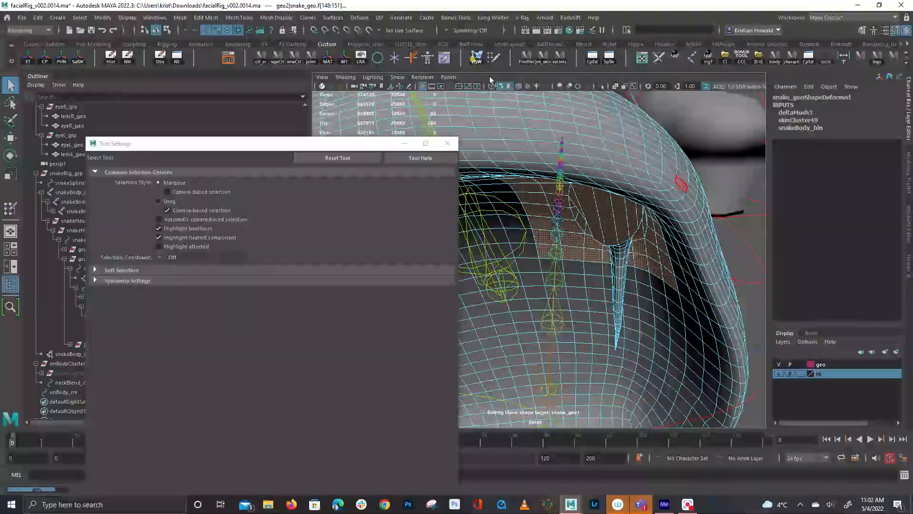
Rotate fang_ctrl back in the opposite direction to check the repaired fang deformation.
right_click_drag(692, 267, 703, 319, "alt")
left_click(703, 320)
left_click_drag(702, 320, 696, 277, "alt")
right_click_drag(697, 277, 634, 310, "alt")
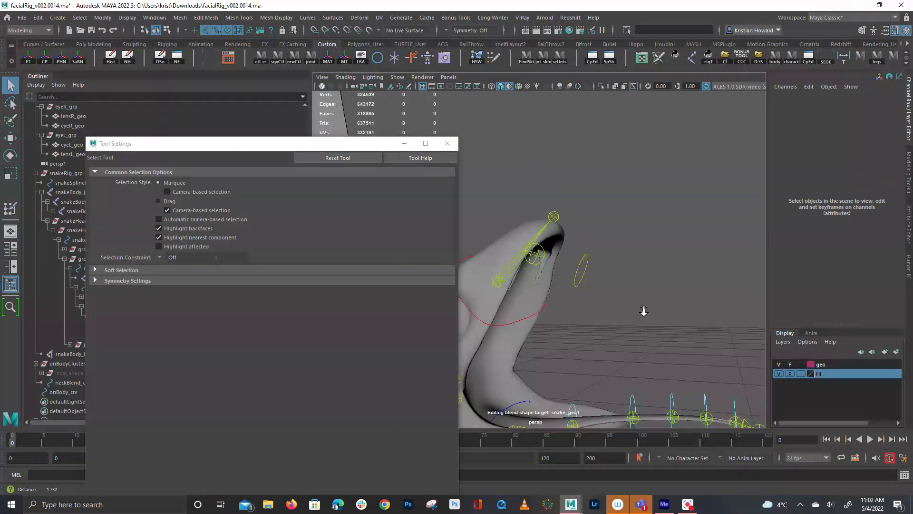
left_click(588, 261)
key("e")
left_click_drag(573, 255, 566, 181)
mouse_move(667, 241)
left_mouse_down("alt")
mouse_move(504, 248)
mouse_move(580, 266)
mouse_move(656, 249)
left_mouse_up("alt")
middle_click_drag(660, 298, 623, 346)
left_click_drag(633, 318, 484, 317, "alt")
Rotate the upper head control nurbsCircle12 to about 23 degrees in X and inspect the mouth from several angles.
key("q")
key("e")
left_click_drag(543, 303, 581, 348)
left_click_drag(674, 383, 649, 367, "alt")
right_click_drag(649, 368, 680, 381, "alt")
middle_click_drag(557, 411, 609, 409)
left_click_drag(609, 411, 891, 200, "alt")
Set nurbsCircle12's Rotate Y and Rotate Z to 0 and adjust its X rotation to about 24 degrees.
left_click_drag(889, 146, 888, 131)
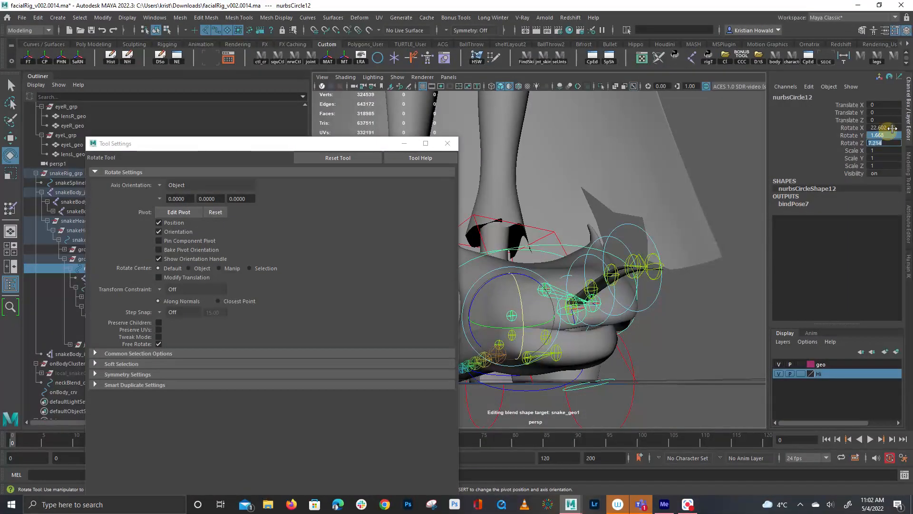
type("0")
key("Return")
left_click_drag(666, 312, 782, 318, "alt")
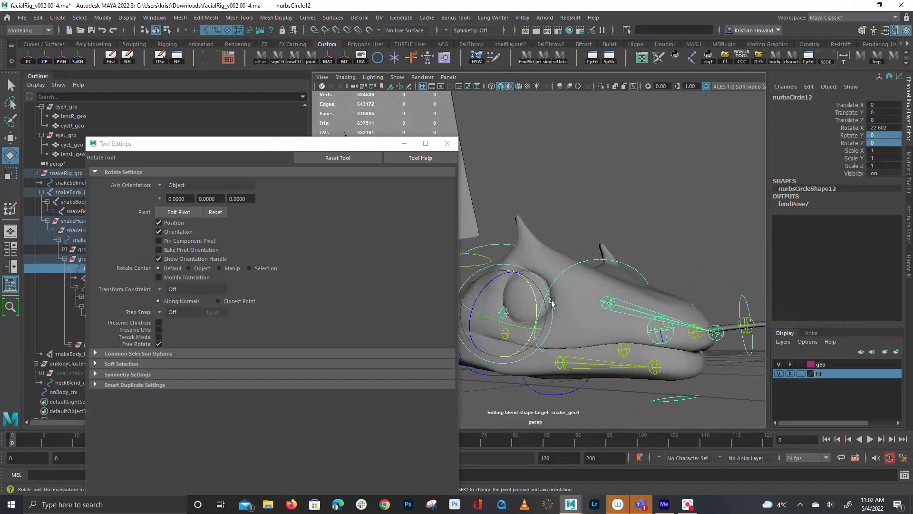
left_click_drag(536, 295, 533, 295)
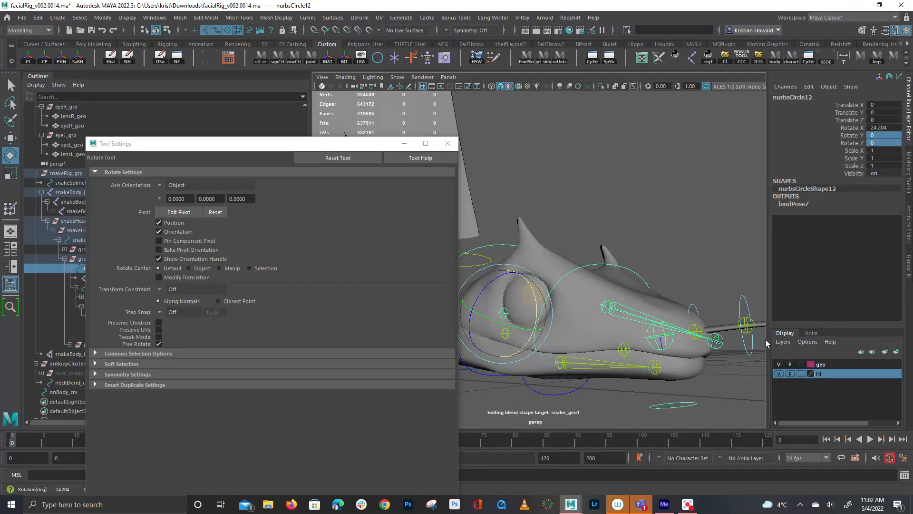
Lock and hide every channel of fang_ctrl except Rotate X.
middle_click_drag(713, 351, 668, 300, "alt")
scroll(668, 300, "up", 3)
left_click_drag(654, 365, 667, 399)
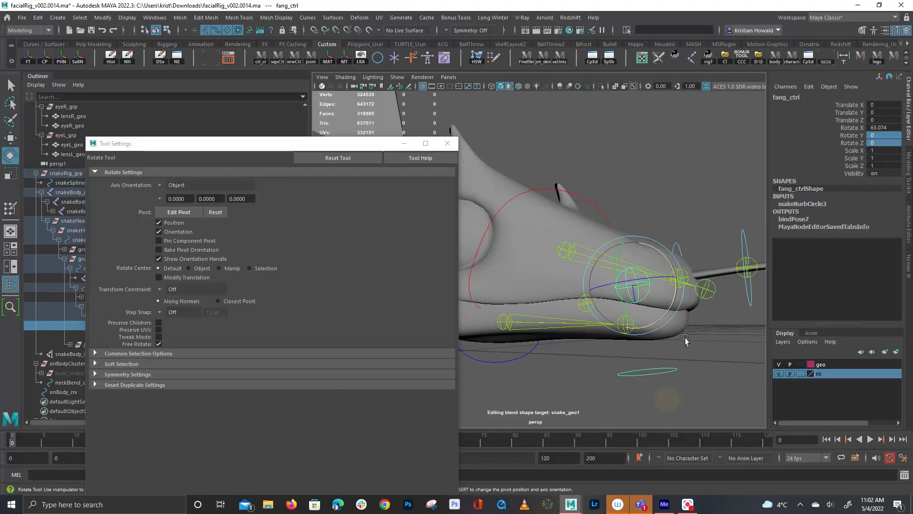
left_click_drag(854, 134, 847, 108)
right_click(848, 110)
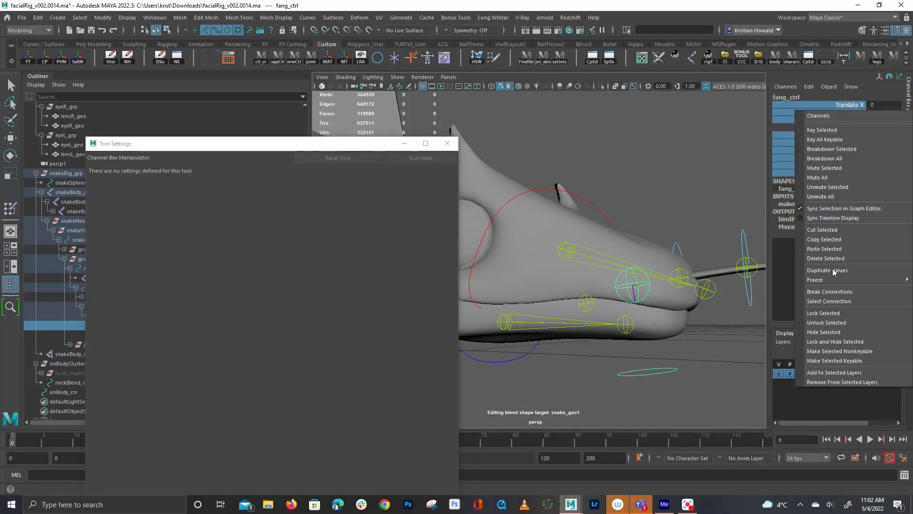
left_click(840, 342)
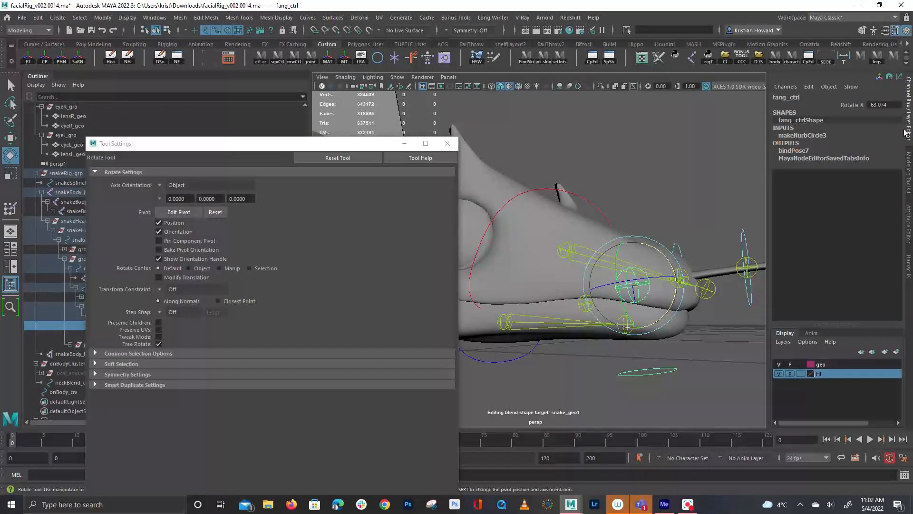
Try rotating fang_ctrl to about -37 degrees in X, and undo the rotation.
left_click(857, 106)
middle_click_drag(661, 342, 552, 377)
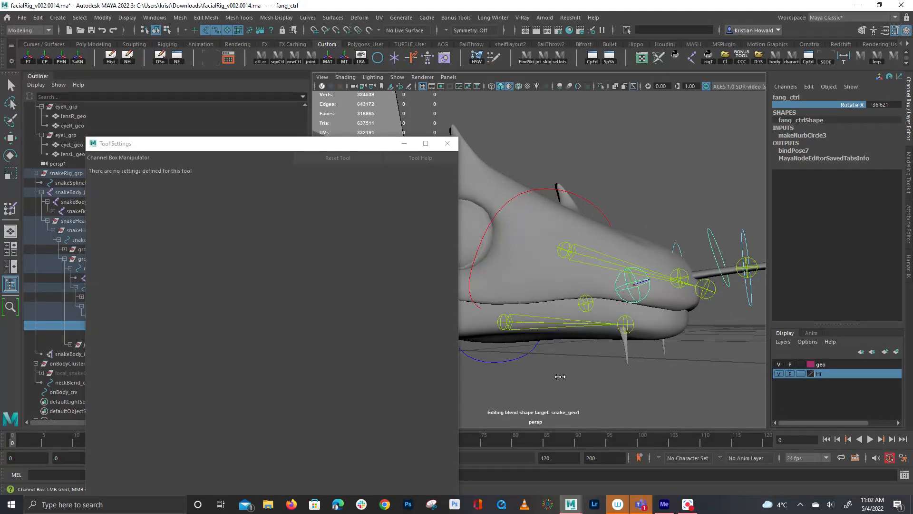
key("ctrl+z")
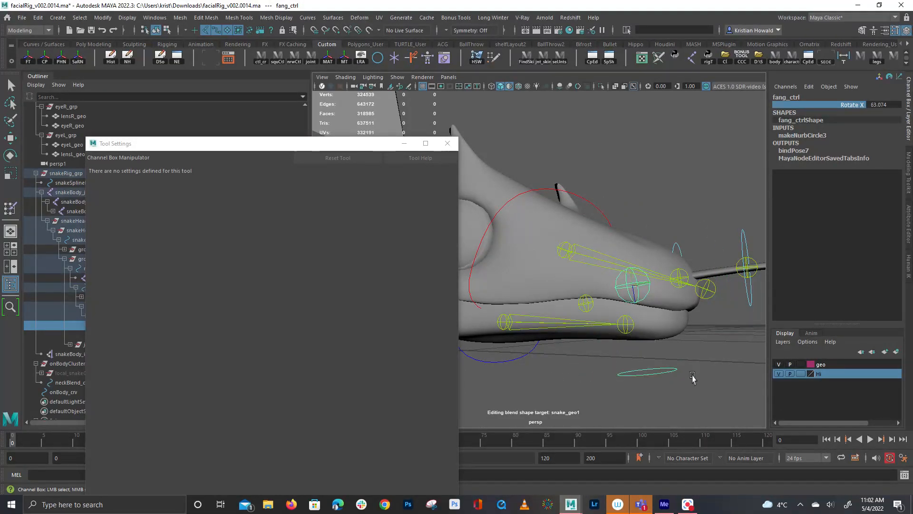
Rotate the upper head control nurbsCircle12 to about 18 degrees in X.
left_click(745, 350)
left_click_drag(718, 344, 636, 243, "alt")
left_click(692, 243)
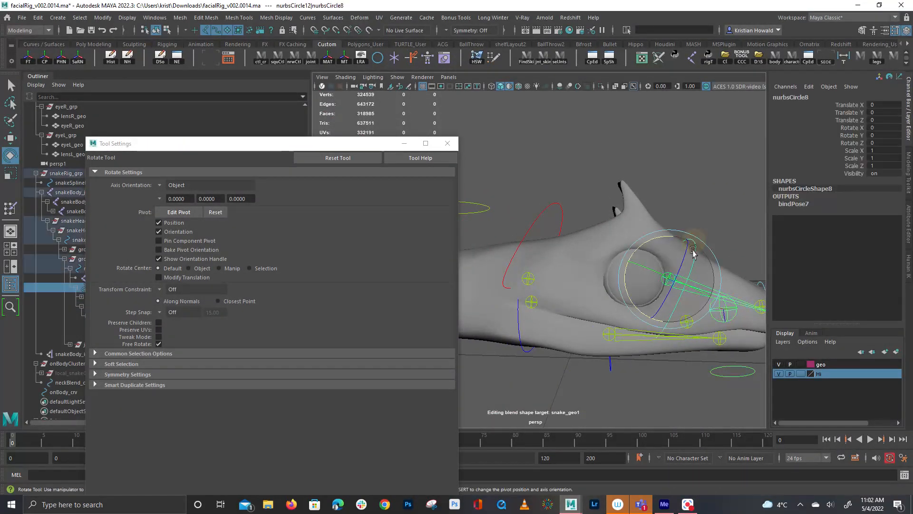
left_click(538, 218)
left_click_drag(554, 244, 585, 233)
middle_click_drag(599, 233, 646, 257, "alt")
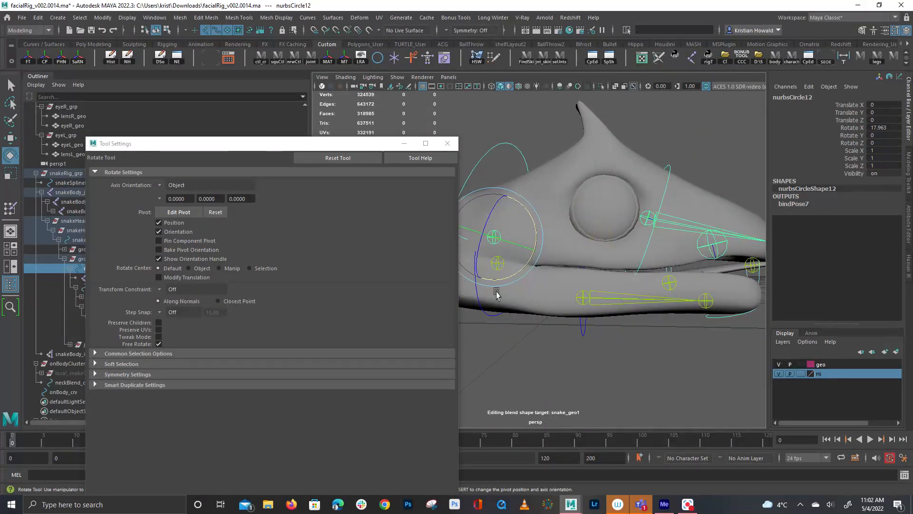
Select the chain of tongue controls together and rotate them so the tongue curls downward.
left_click_drag(675, 309, 583, 350, "alt")
right_click_drag(583, 346, 617, 362, "alt")
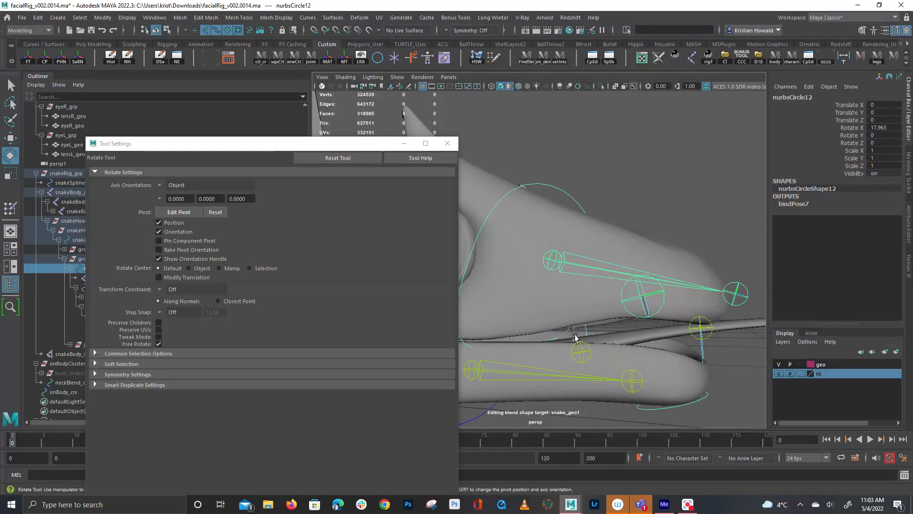
left_click(575, 334)
middle_click_drag(708, 372, 646, 346, "alt")
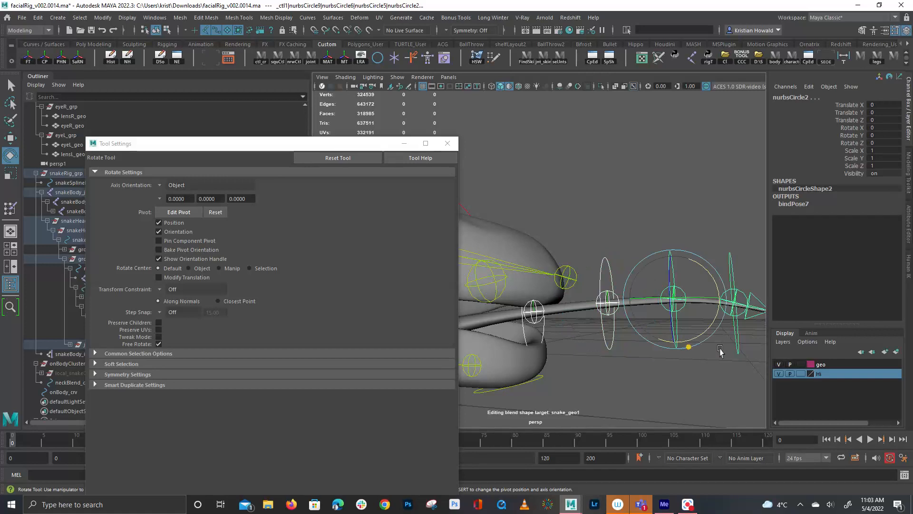
mouse_move(697, 275)
left_mouse_down()
mouse_move(713, 277)
mouse_move(693, 282)
mouse_move(695, 275)
left_mouse_up()
key("ctrl+z")
left_click_drag(725, 361, 779, 365)
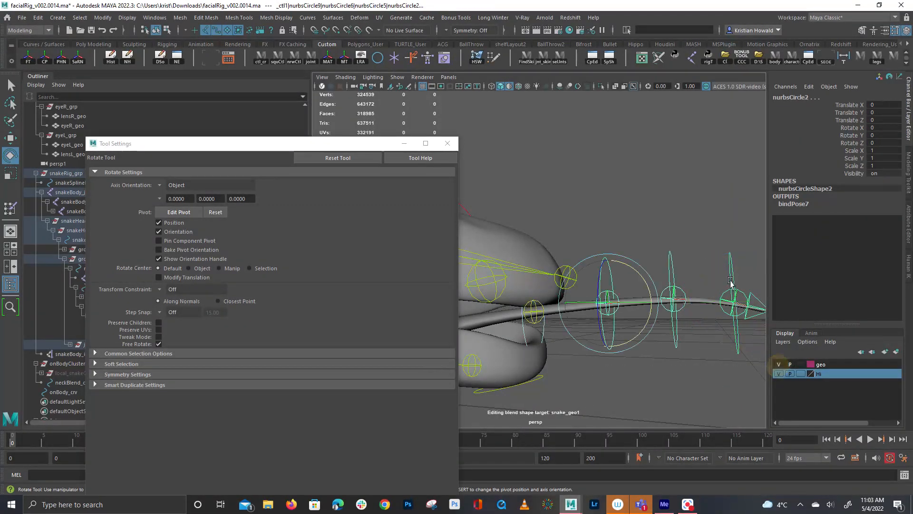
left_click_drag(638, 272, 660, 316)
Examine the bent tongue, select snake_geo, and isolate it in the viewport.
left_click_drag(660, 316, 722, 327, "alt")
right_click_drag(722, 326, 719, 308, "alt")
left_click_drag(719, 308, 677, 298, "alt")
right_click_drag(677, 298, 648, 302, "alt")
left_click_drag(648, 302, 684, 343, "alt")
left_click(606, 313)
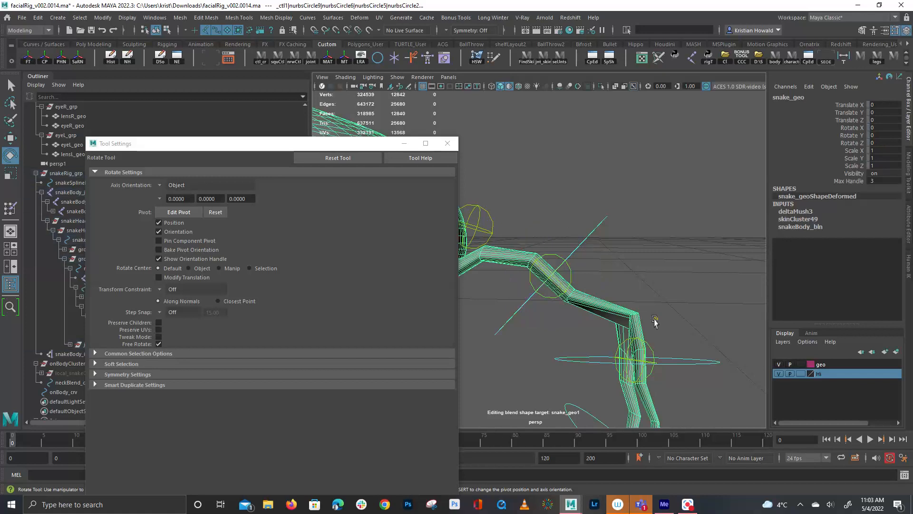
key("ctrl+1")
Select the vertex loop at the tongue's first kink outside the mouth and hammer its skin weights.
middle_click_drag(582, 314, 662, 333, "alt")
right_click_drag(661, 332, 591, 346, "alt")
left_click_drag(591, 346, 605, 334, "alt")
key("F9")
left_click_drag(611, 260, 621, 294)
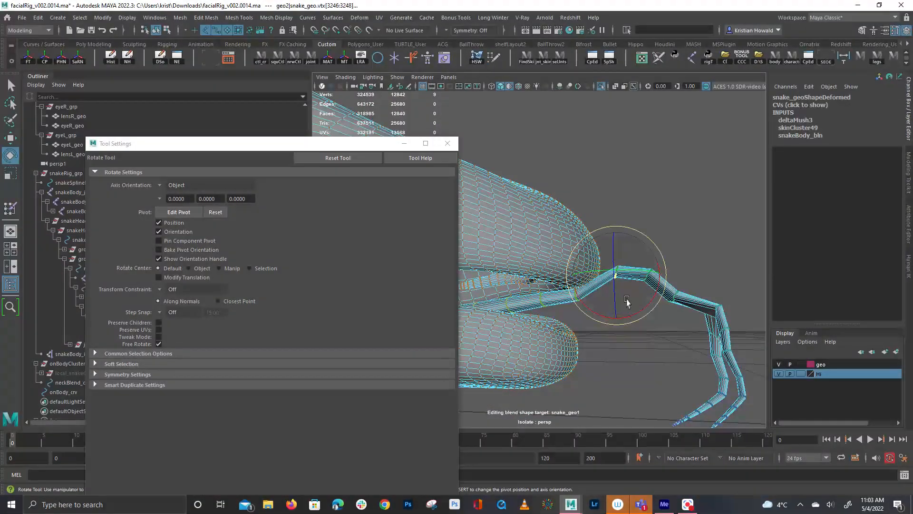
key("q")
left_click_drag(614, 256, 621, 283)
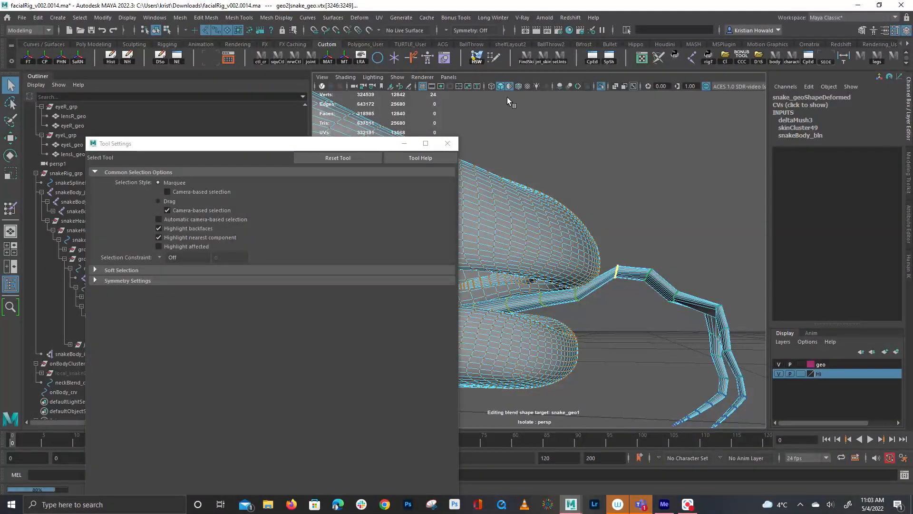
Hammer the skin weights of the vertex loops along the tongue's upper bend to smooth the collapsed section.
key("ctrl+z")
key("ctrl+z")
key("ctrl+z")
key("ctrl+z")
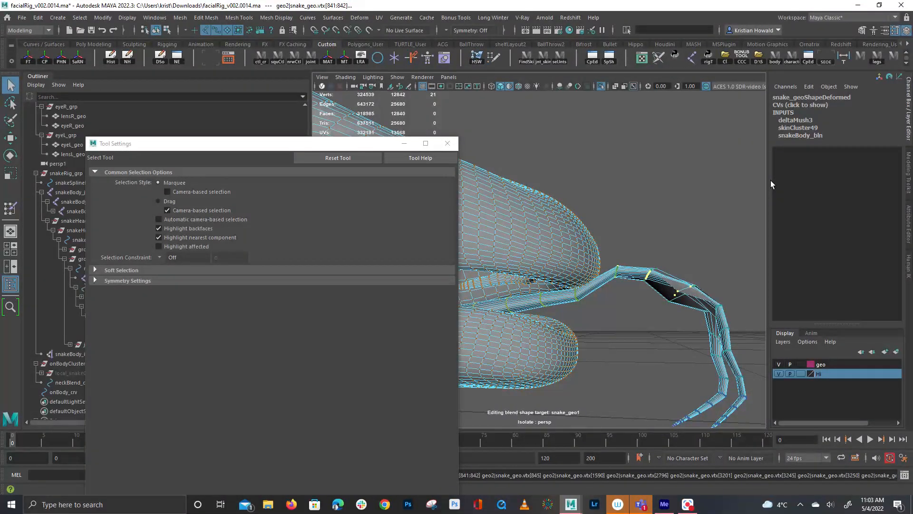
left_click_drag(663, 261, 678, 294)
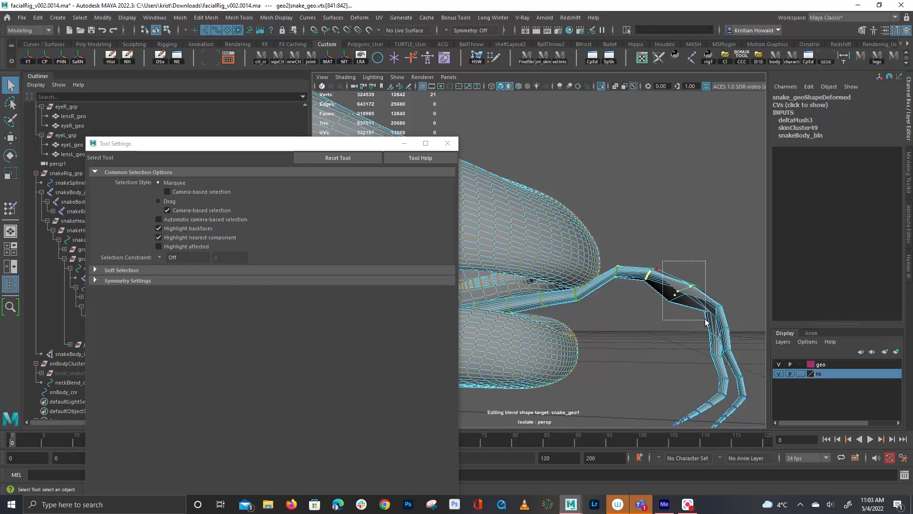
left_click_drag(705, 321, 705, 321)
key("ctrl+z")
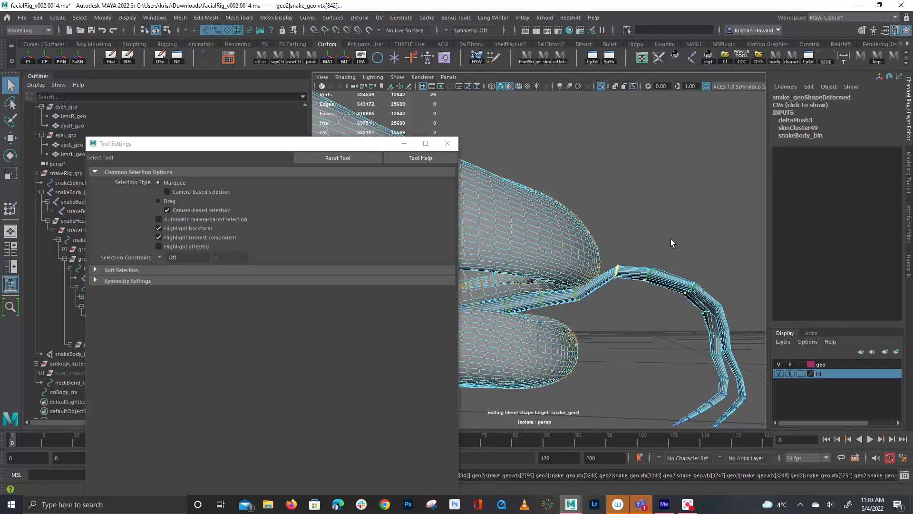
Hammer the skin weights of the vertex loops around the fork and of the loop where the tongue leaves the mouth.
left_click_drag(639, 261, 641, 263)
left_click_drag(692, 304, 624, 306, "alt")
left_click_drag(674, 343, 673, 341)
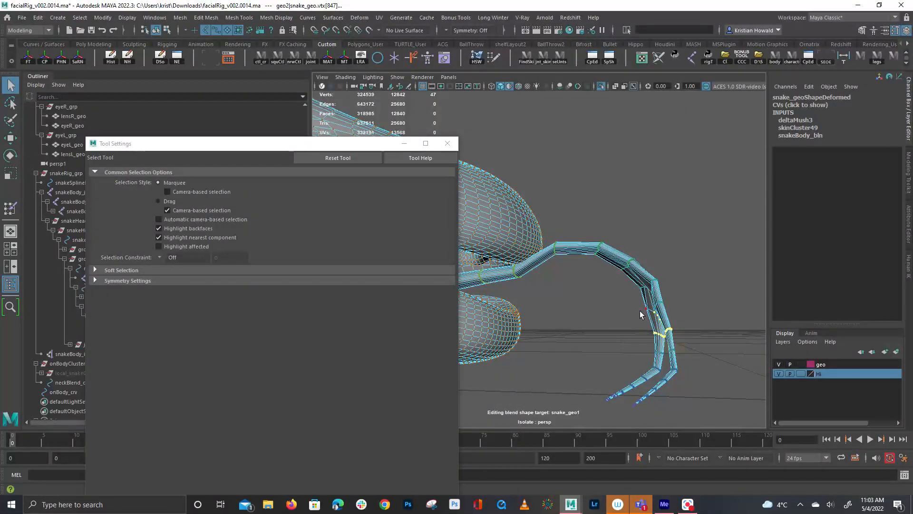
key("g")
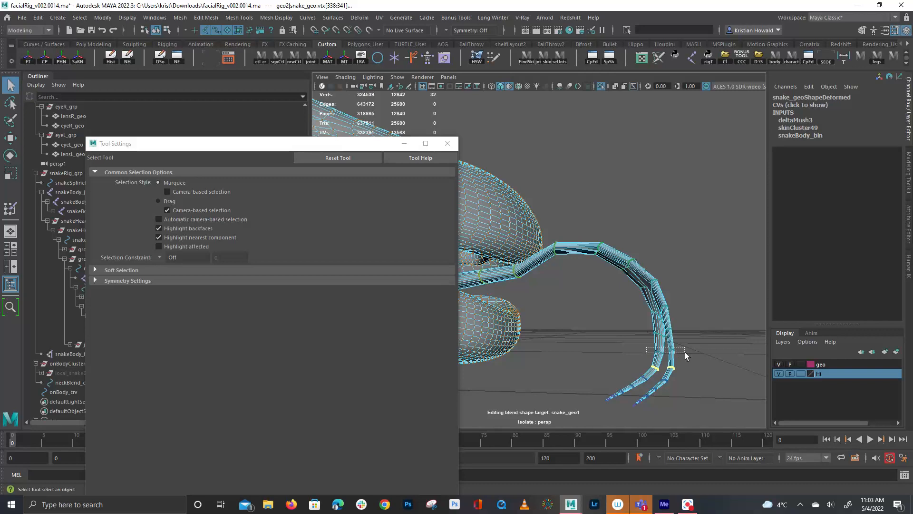
left_click_drag(516, 270, 513, 275)
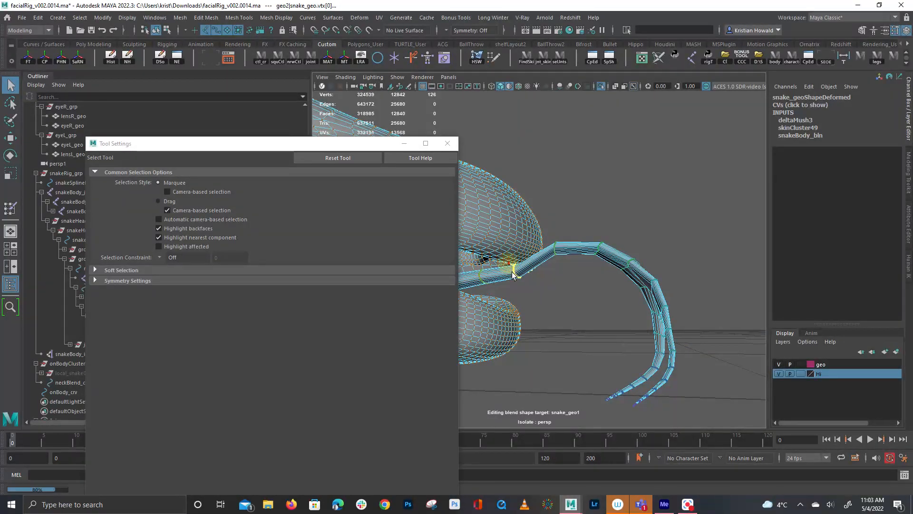
Return to object mode, end the isolation, and rotate the jaw control _ctl1 to about 32 degrees in X.
right_click_drag(544, 281, 605, 312, "alt")
middle_click_drag(605, 312, 782, 319, "alt")
right_click_drag(644, 387, 670, 373)
left_click(697, 357)
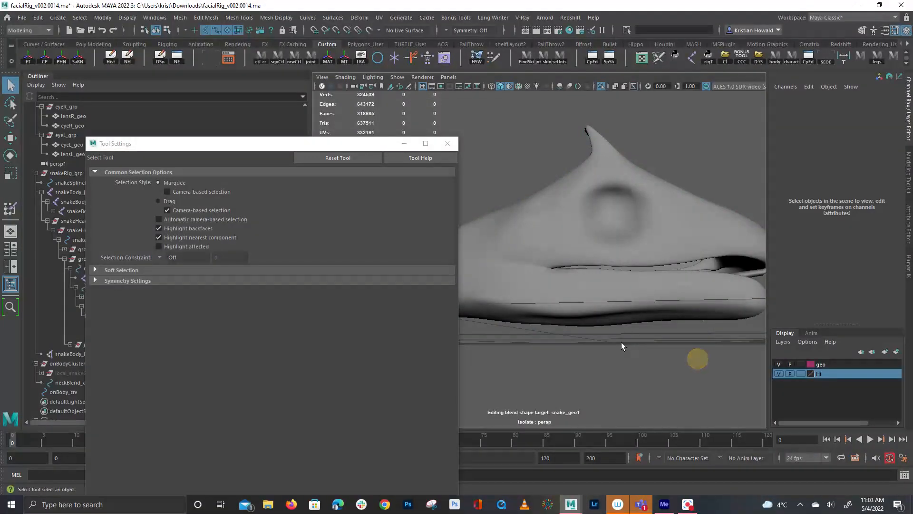
key("ctrl+1")
left_click(505, 317)
key("e")
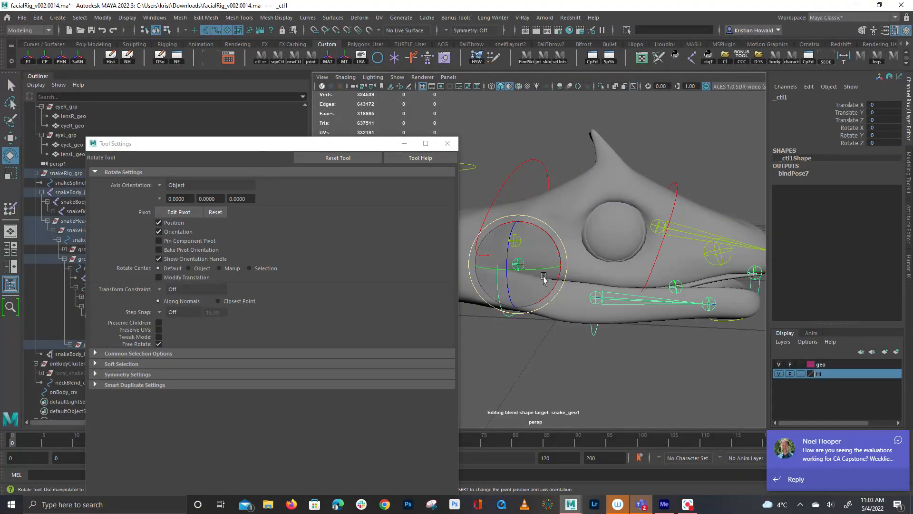
left_click_drag(559, 251, 555, 285)
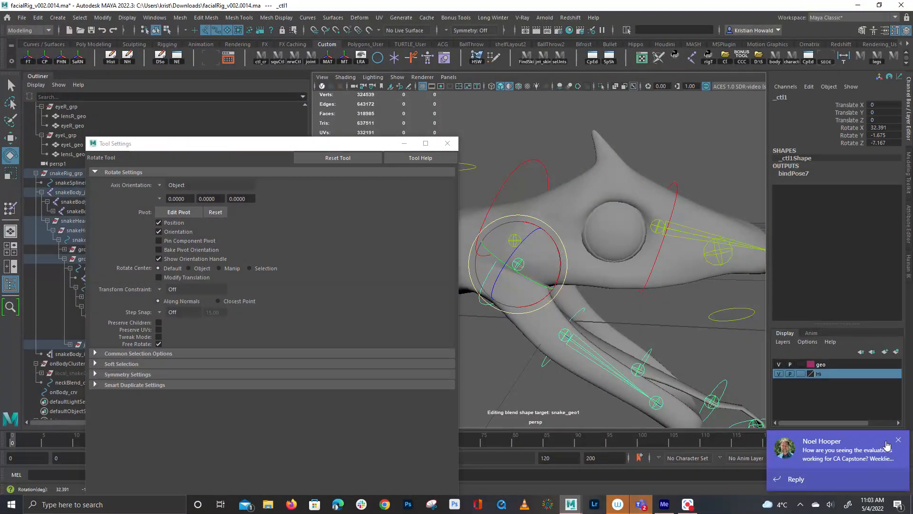
left_click(897, 442)
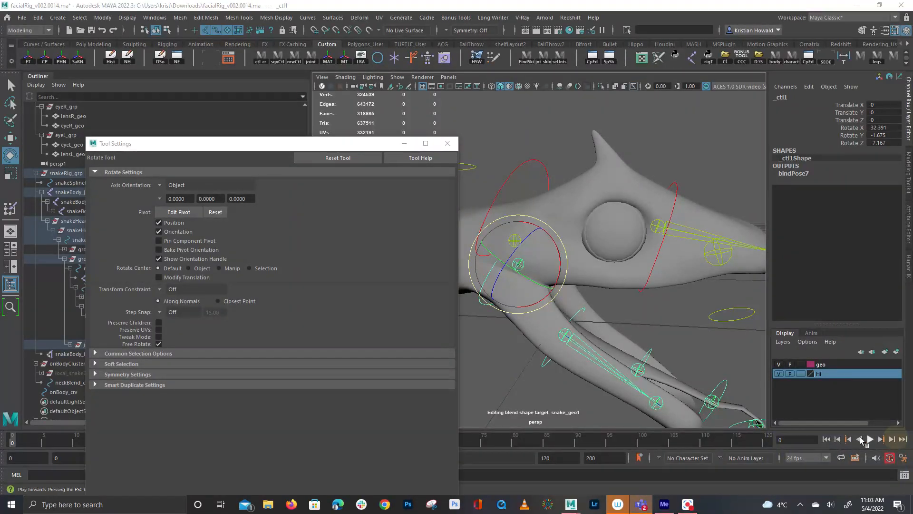
Select the vertex loop at the tongue's kink just outside the open jaw and hammer its skin weights.
left_click_drag(704, 325, 671, 301, "alt")
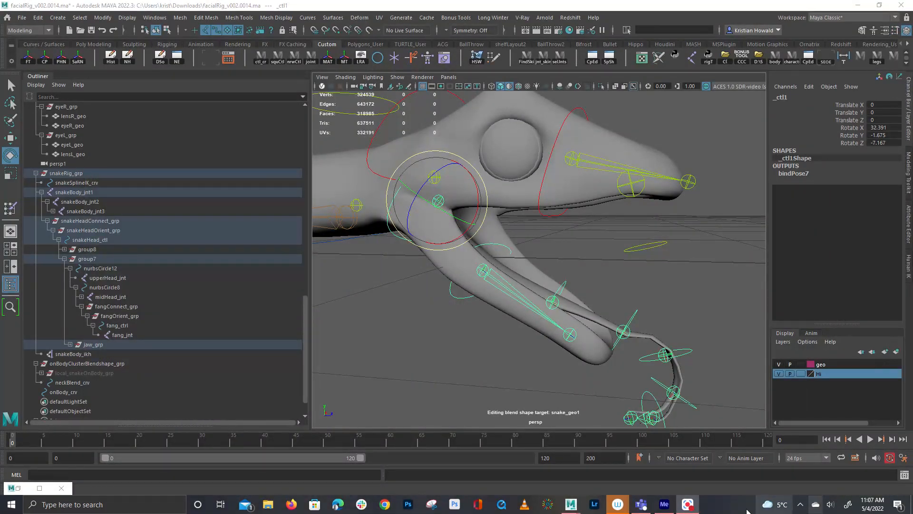
middle_click_drag(667, 331, 649, 306, "alt")
right_click_drag(648, 305, 713, 325, "alt")
middle_click_drag(714, 325, 584, 260, "alt")
right_click_drag(584, 260, 625, 266, "alt")
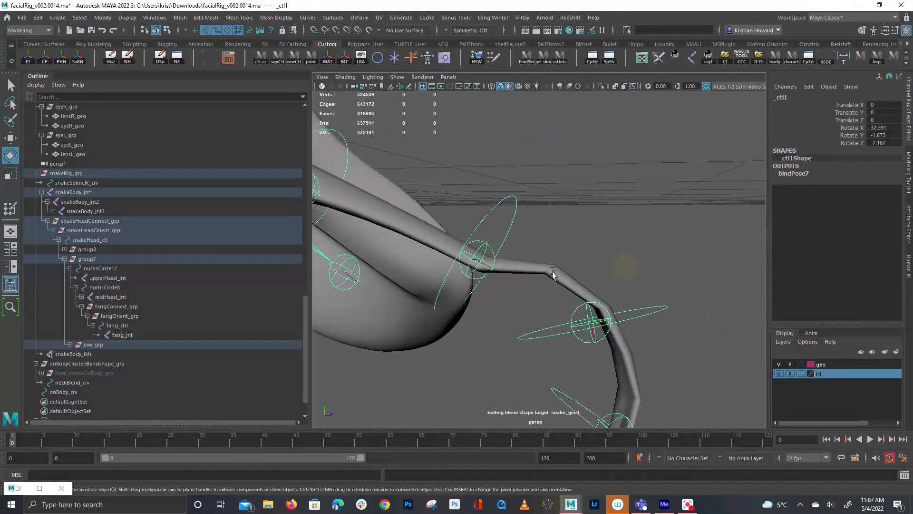
left_click(552, 275)
right_click_drag(498, 289, 498, 289)
left_click_drag(540, 292, 501, 303, "alt")
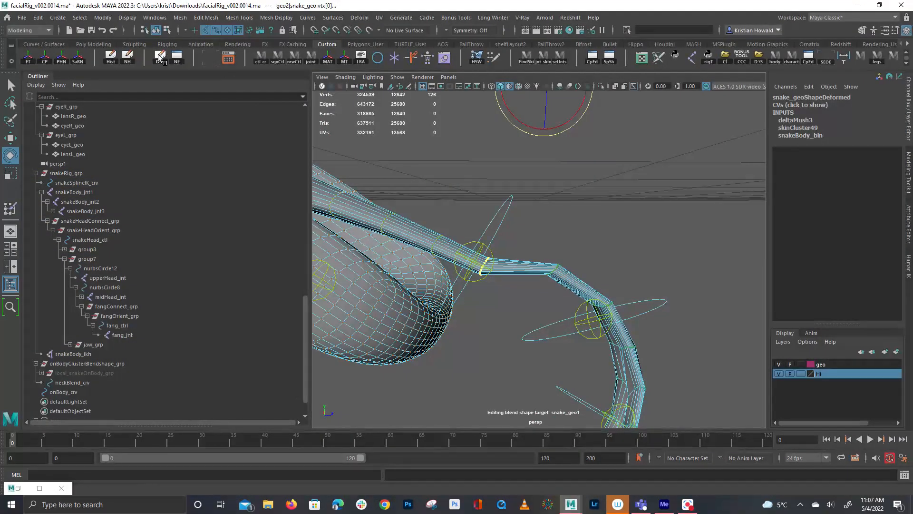
left_click(477, 57)
Move the vertex loop selection step by step toward the tongue's base, hammering each loop's skin weights.
key("Left")
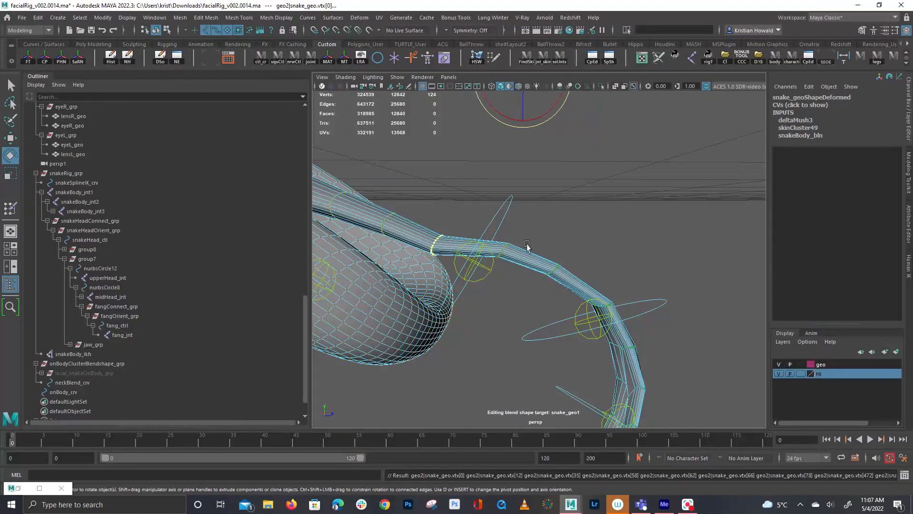
key("Left")
key("Left")
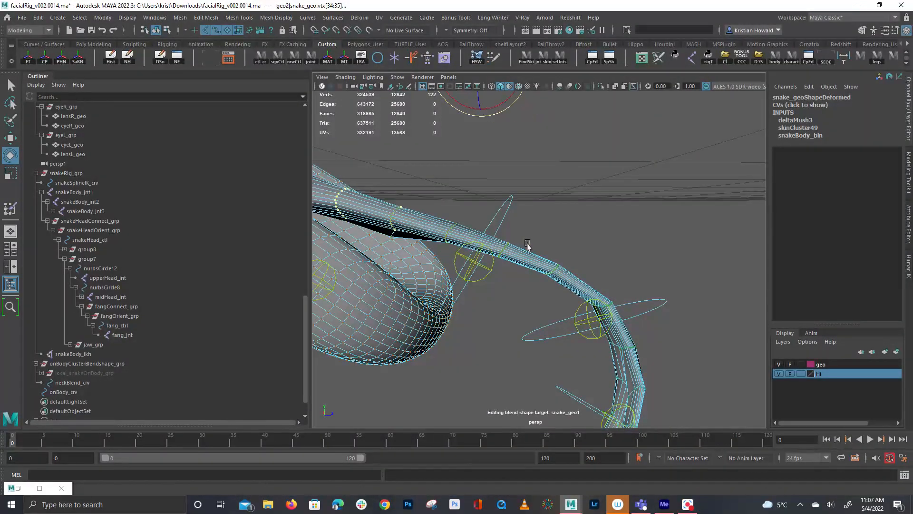
Switch the snake mesh to face selection and pick faces on the tongue just outside the lower jaw.
middle_click_drag(453, 228, 566, 286, "alt")
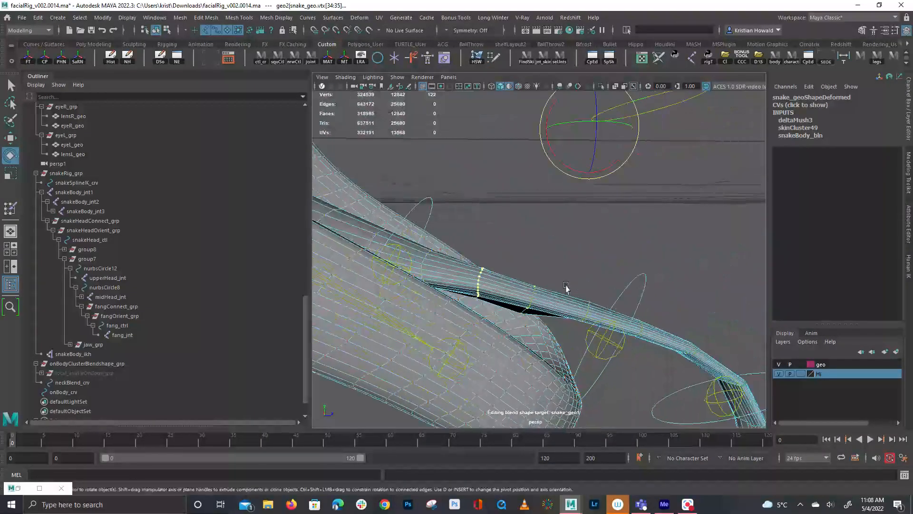
right_click(530, 300)
left_click(531, 267)
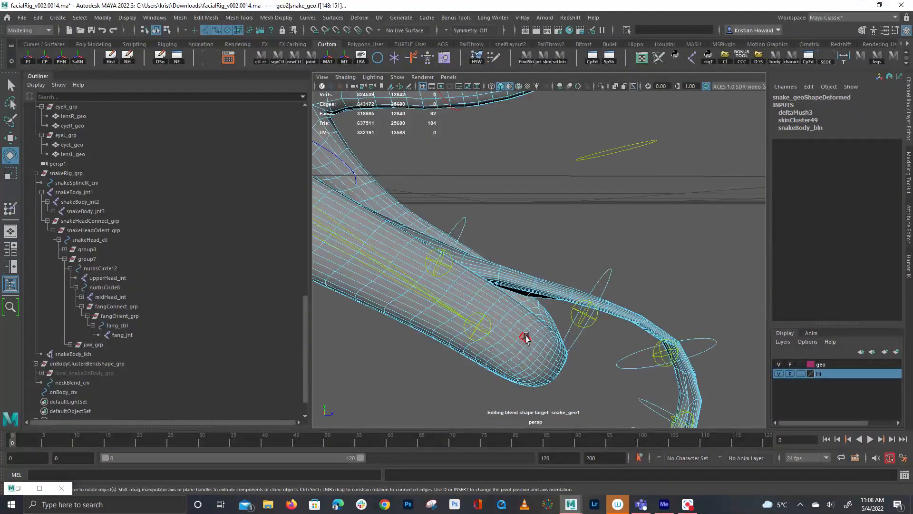
key("q")
left_click(545, 290)
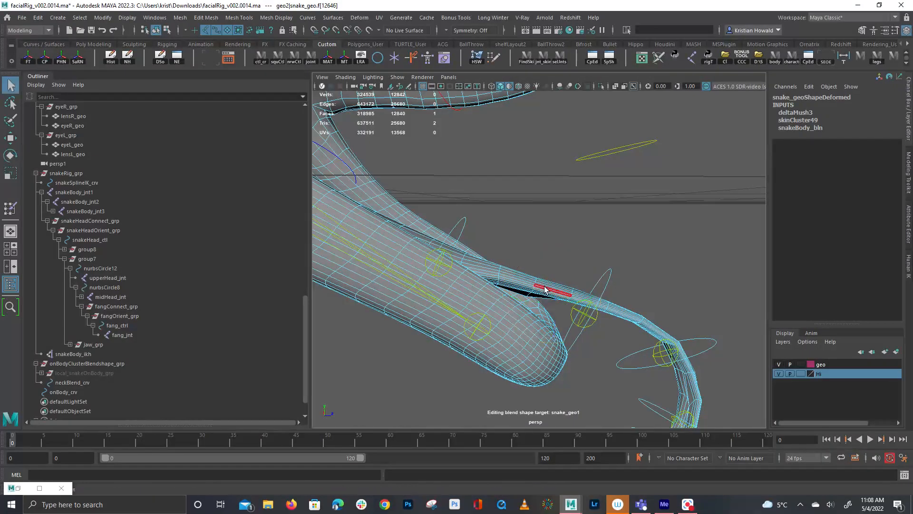
key("f")
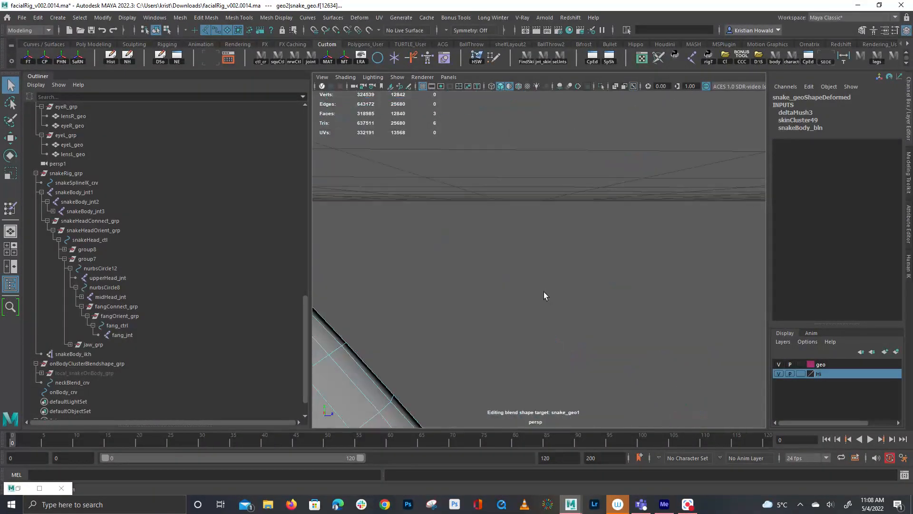
scroll(550, 300, "down", 5)
scroll(544, 281, "up", 6)
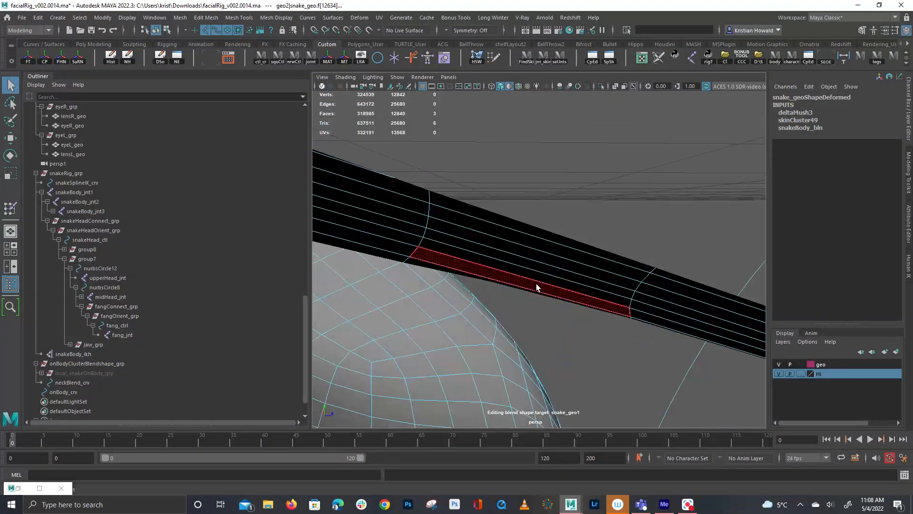
Undo the last changes and select the ring of faces around the tongue where it passes over the jaw tip.
scroll(543, 282, "down", 2)
key("ctrl+z")
key("ctrl+z")
key("ctrl+z")
key("ctrl+z")
key("ctrl+z")
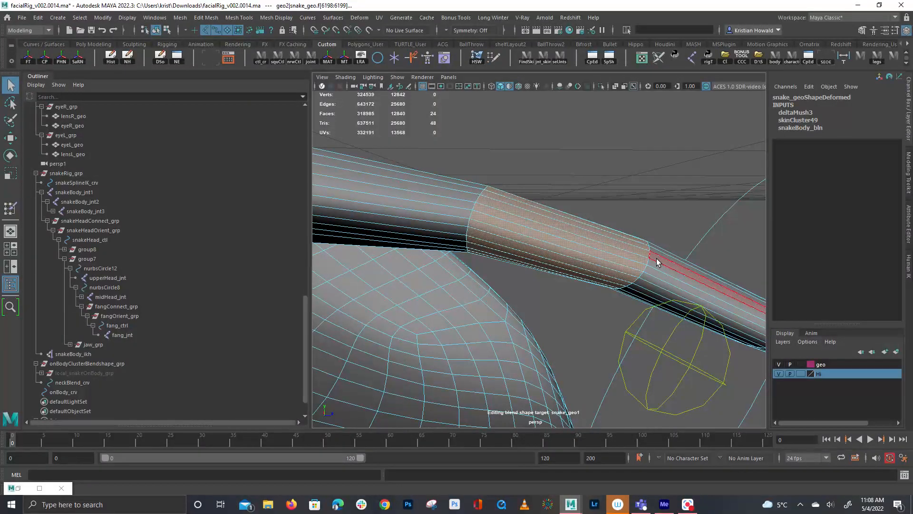
left_click(424, 225)
double_click(424, 213, "shift")
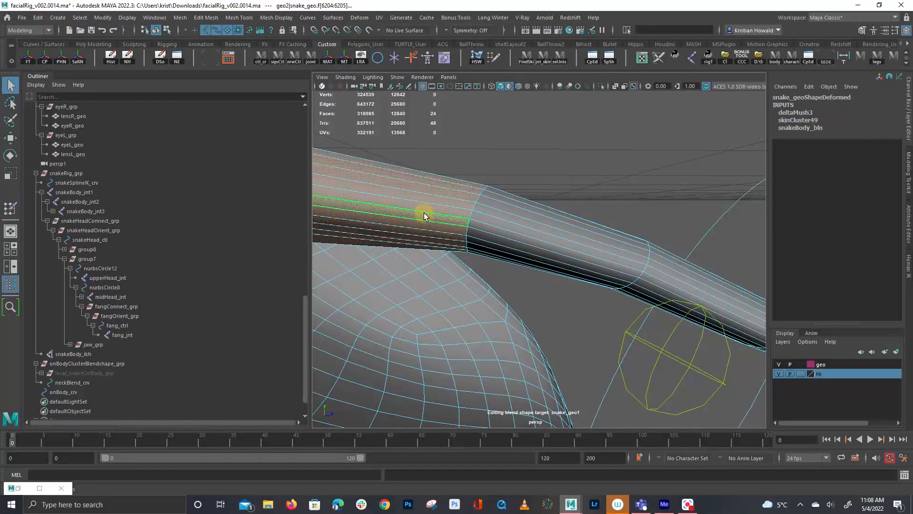
scroll(524, 233, "down", 8)
scroll(617, 332, "up", 10)
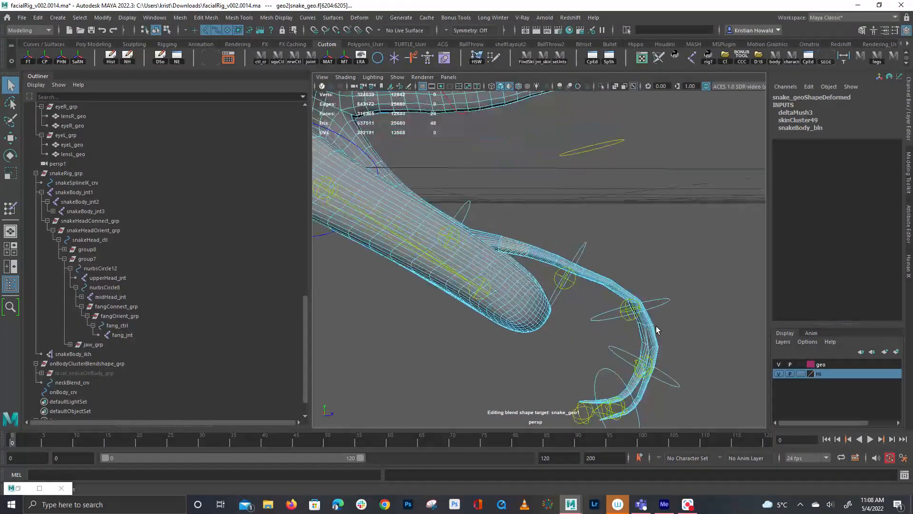
Switch to vertex selection, select the vertex loop at the bend halfway along the tongue, and hammer its skin weights.
left_click(647, 332)
right_click_drag(709, 309, 612, 303)
left_click_drag(574, 278, 576, 281)
left_click_drag(606, 299, 410, 299, "alt")
middle_click_drag(471, 399, 490, 286, "alt")
left_click_drag(490, 286, 484, 270, "alt")
left_click(516, 236)
right_click_drag(517, 236, 474, 232)
left_click_drag(470, 241, 511, 262)
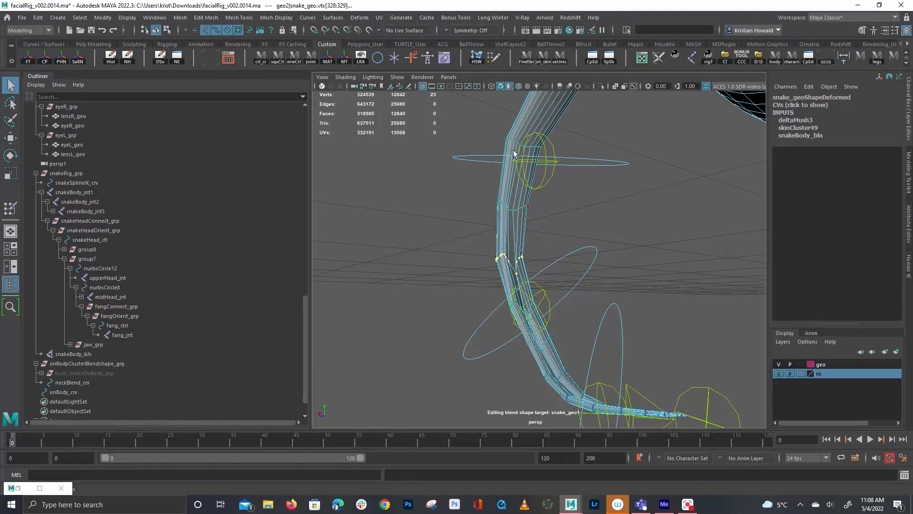
left_click(475, 58)
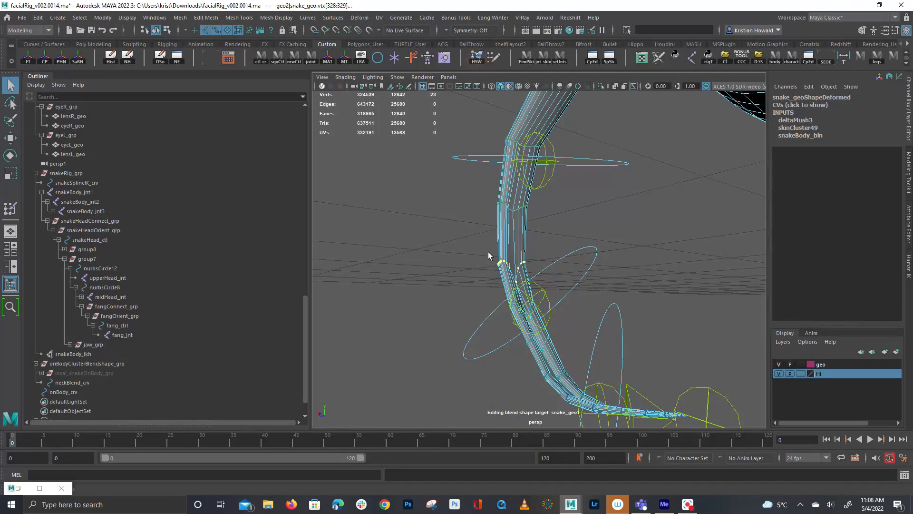
Smooth the skin weights of the vertex loops next to the tongue's mid bend, selecting them one after another.
key("ctrl+z")
key("ctrl+z")
key("ctrl+z")
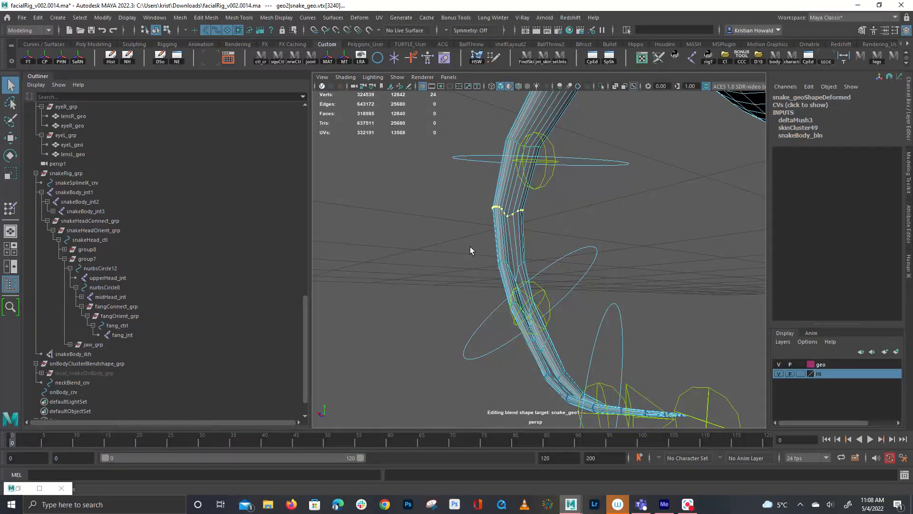
left_click_drag(470, 247, 529, 283)
key("ctrl+z")
Select the vertex loop just before the tongue's fork and hammer its skin weights.
left_click_drag(526, 246, 679, 255, "alt")
middle_click_drag(679, 255, 640, 303, "alt")
scroll(599, 288, "down", 6)
left_click_drag(491, 273, 609, 214, "alt")
middle_click_drag(613, 226, 578, 163, "alt")
right_click_drag(579, 163, 807, 300, "alt")
left_click_drag(910, 361, 542, 331, "alt")
left_click(566, 332)
key("ctrl+z")
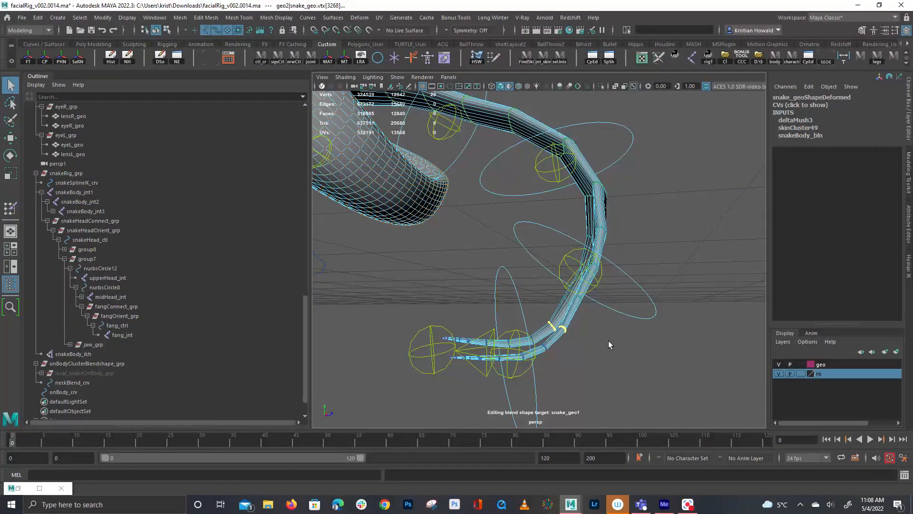
Return to object mode, select the tongue controls, and set their Rotate X, Y and Z to 0.
right_click_drag(678, 347, 678, 346)
left_click(679, 345)
left_click_drag(658, 288, 641, 245, "alt")
right_click_drag(640, 245, 506, 365, "alt")
mouse_move(506, 364)
left_mouse_down("alt")
mouse_move(616, 343)
mouse_move(629, 350)
left_mouse_up("alt")
left_click_drag(547, 281, 548, 282)
left_click_drag(605, 346, 607, 370)
left_click_drag(580, 403, 579, 402)
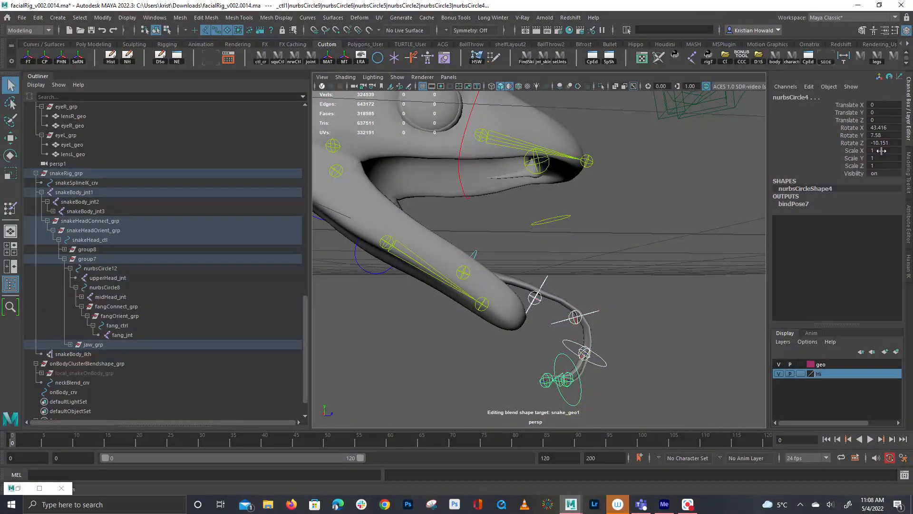
left_click_drag(884, 144, 885, 128)
key("Return")
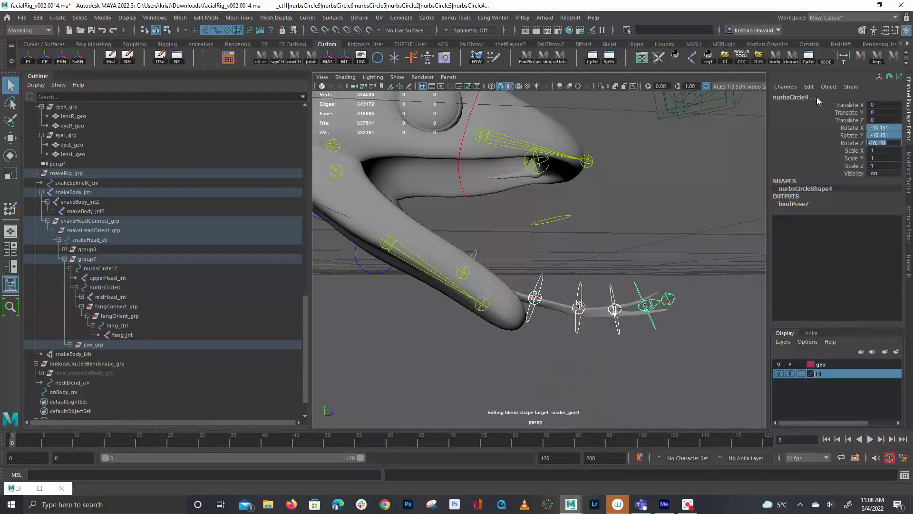
type("0")
key("Return")
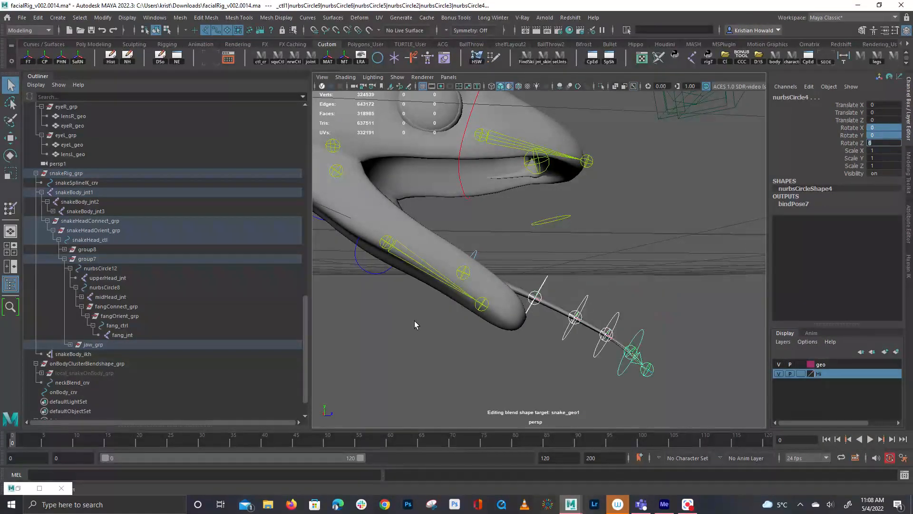
Select the chain of tongue controls from inside the mouth out toward the fork.
middle_click_drag(508, 336, 507, 288, "alt")
right_click_drag(507, 288, 552, 295, "alt")
left_click_drag(551, 295, 519, 314, "alt")
key("e")
left_click_drag(531, 267, 483, 221, "alt")
right_click_drag(500, 225, 529, 216)
left_click(525, 213)
left_click(445, 212)
key("q")
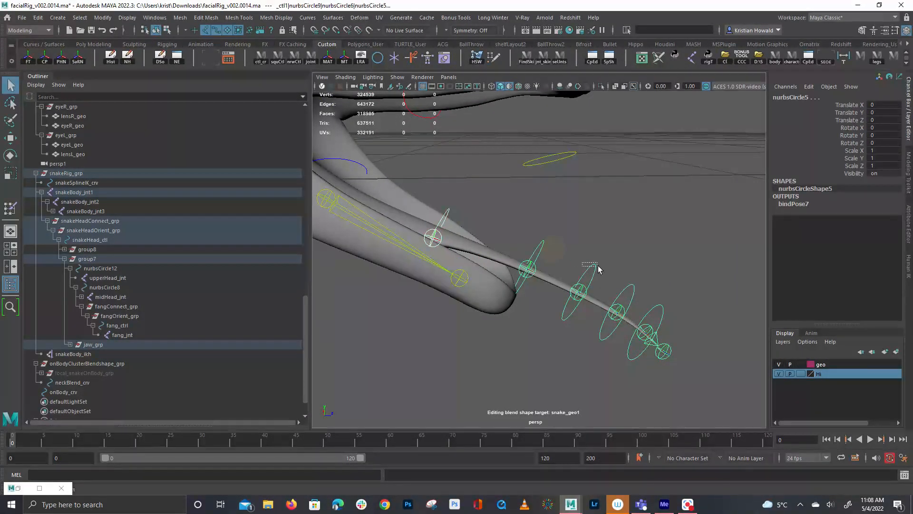
left_click_drag(593, 271, 618, 281)
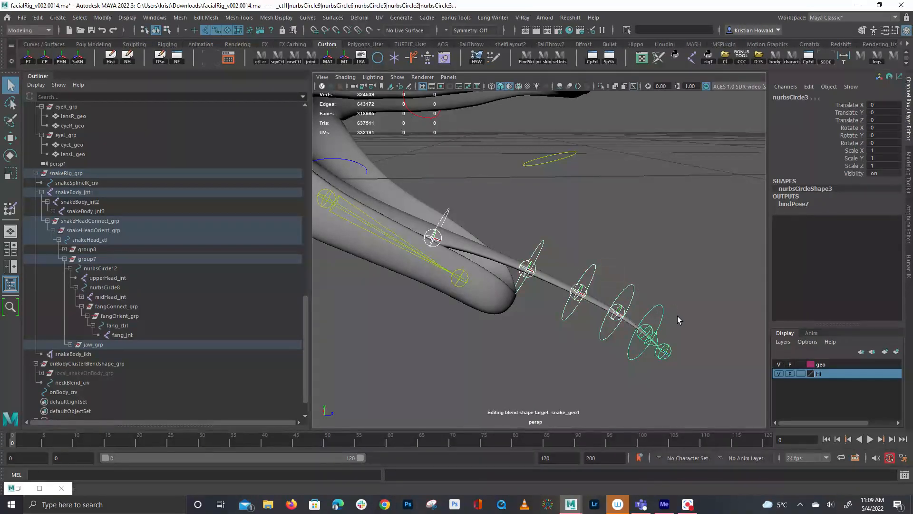
Try to slide the tongue controls along Z, and undo the move.
key("r")
left_click(562, 315, "shift")
key("w")
left_click_drag(711, 280, 668, 259)
left_click_drag(680, 352, 674, 334)
key("ctrl+z")
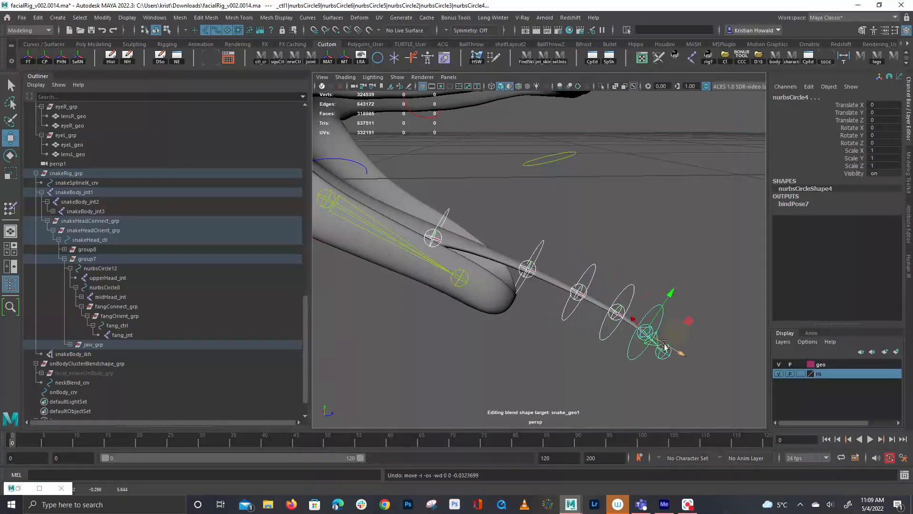
Pull the tongue controls back along Z to shorten the tongue, moving the one nearest the fork to about -0.061.
left_click(598, 338)
left_click_drag(623, 315, 604, 309)
left_click(574, 318)
right_click_drag(484, 300, 640, 379, "alt")
left_click_drag(640, 380, 590, 361, "alt")
right_click_drag(589, 361, 528, 340, "alt")
left_click_drag(528, 340, 504, 334, "alt")
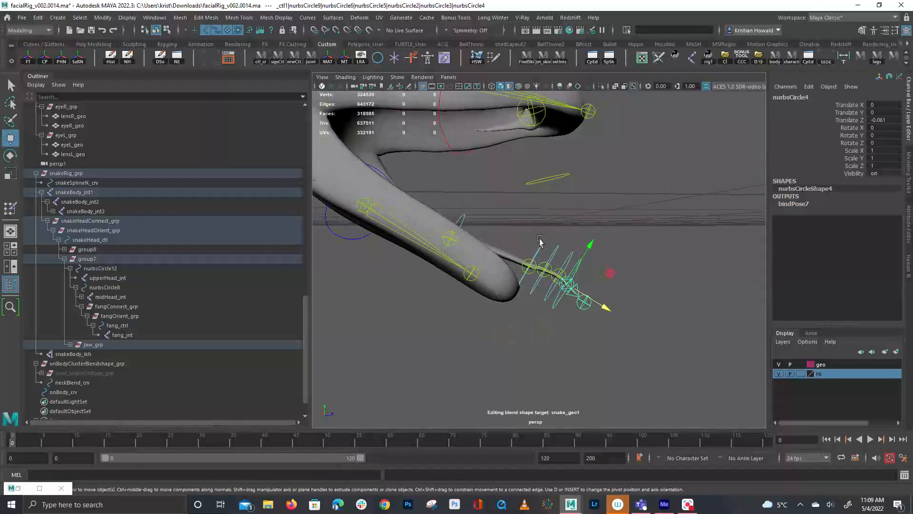
left_click_drag(569, 290, 507, 273)
Select the edge loop around the tongue at its kink above the lower jaw and hammer its skin weights.
left_click_drag(507, 272, 503, 283, "alt")
right_click_drag(504, 282, 629, 355, "alt")
left_click_drag(444, 291, 428, 297, "alt")
right_click_drag(428, 298, 477, 312, "alt")
key("q")
left_click(507, 297)
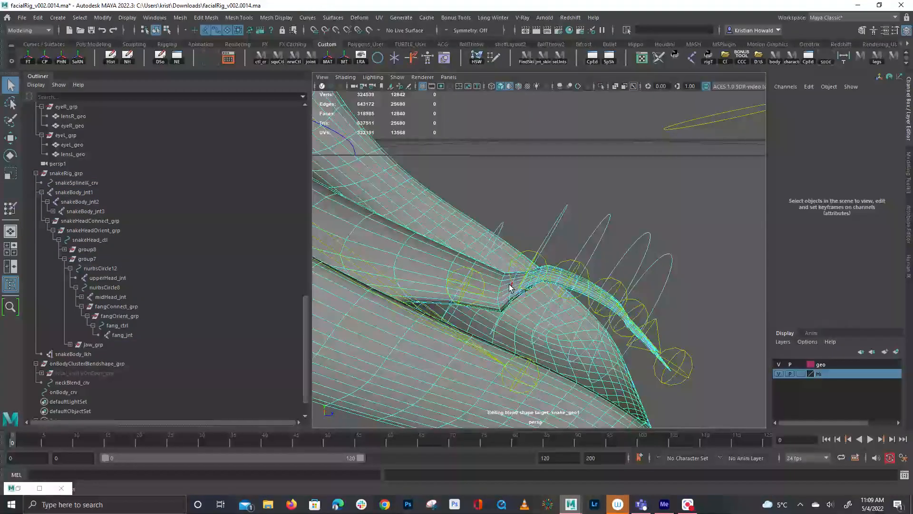
double_click(498, 292)
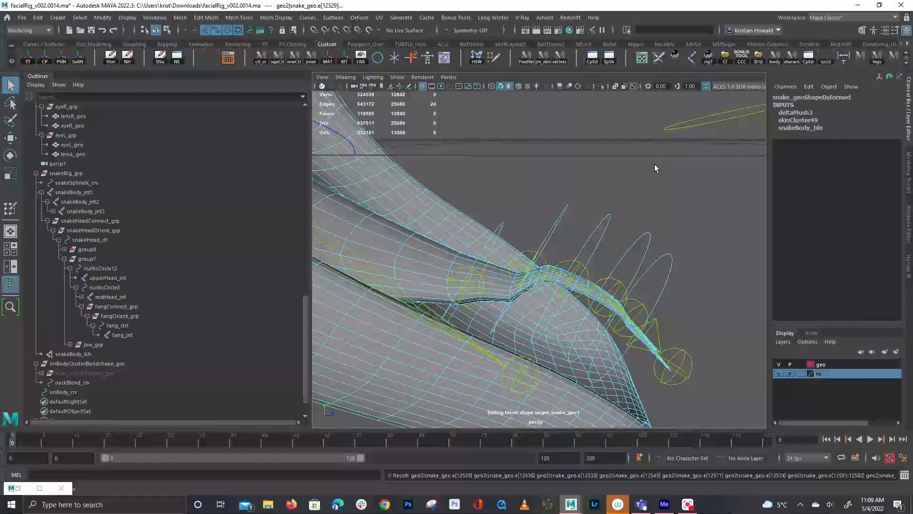
Walk the edge loop selection from the kink along the tongue, hammering each loop's skin weights.
key("Right")
key("Right")
key("Right")
key("Right")
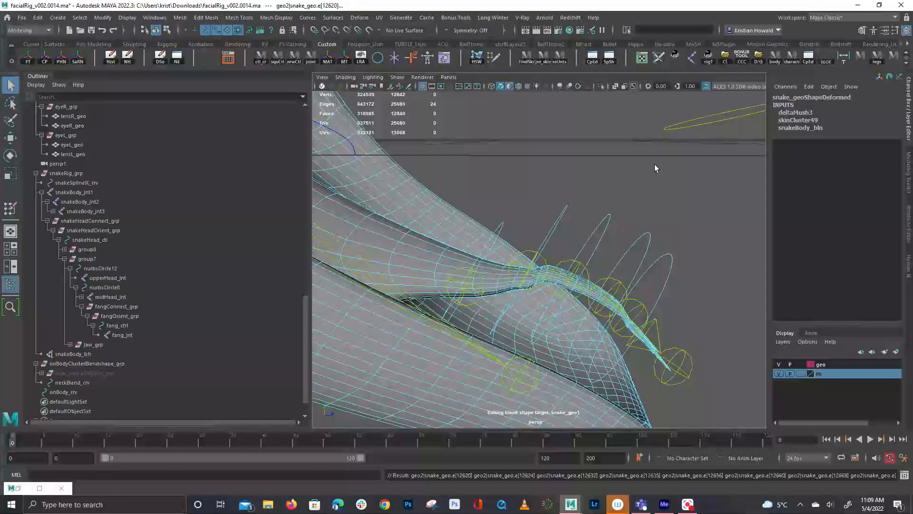
key("g")
Bring the edge loop selection back to the original kink and repeat the skin weight hammering from there.
key("ctrl+y")
key("ctrl+y")
key("ctrl+y")
key("ctrl+y")
key("ctrl+y")
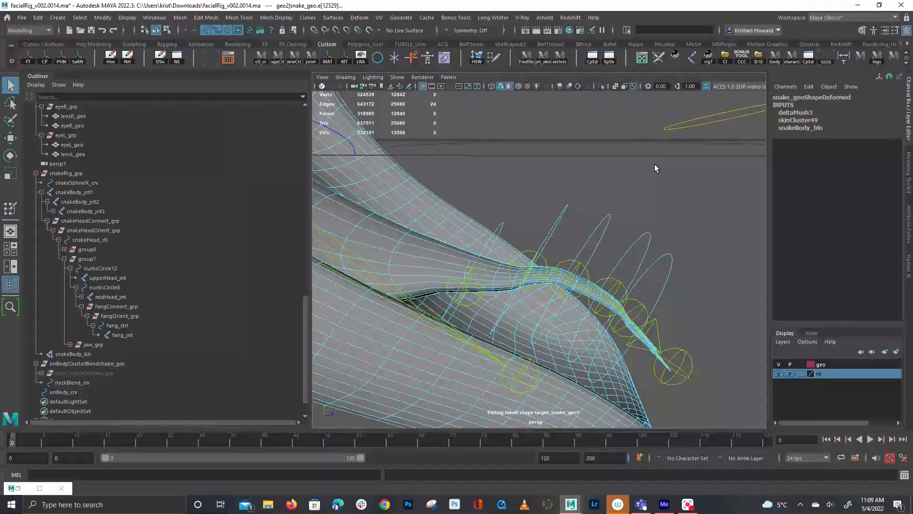
key("g")
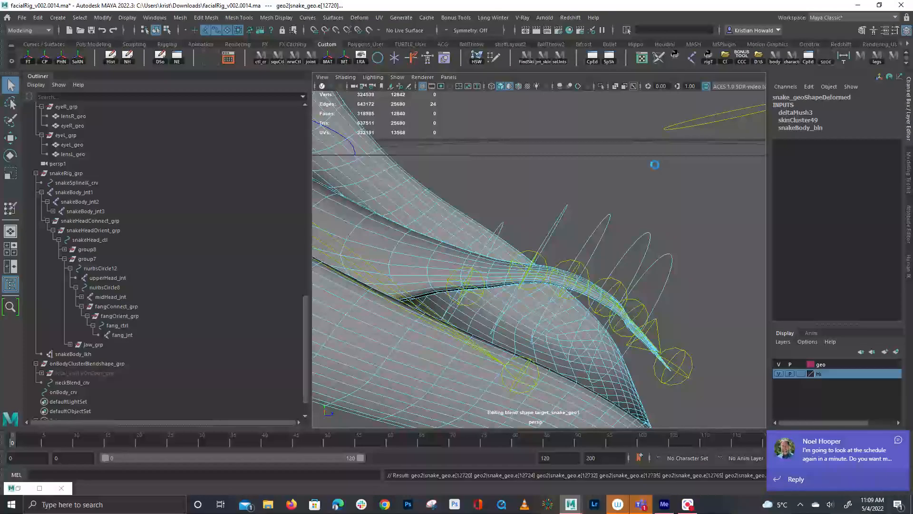
Continue hammering successive edge loops farther along the tongue and back toward its base.
key("Right")
key("Right")
key("Right")
key("ctrl+z")
key("ctrl+z")
key("ctrl+z")
key("ctrl+z")
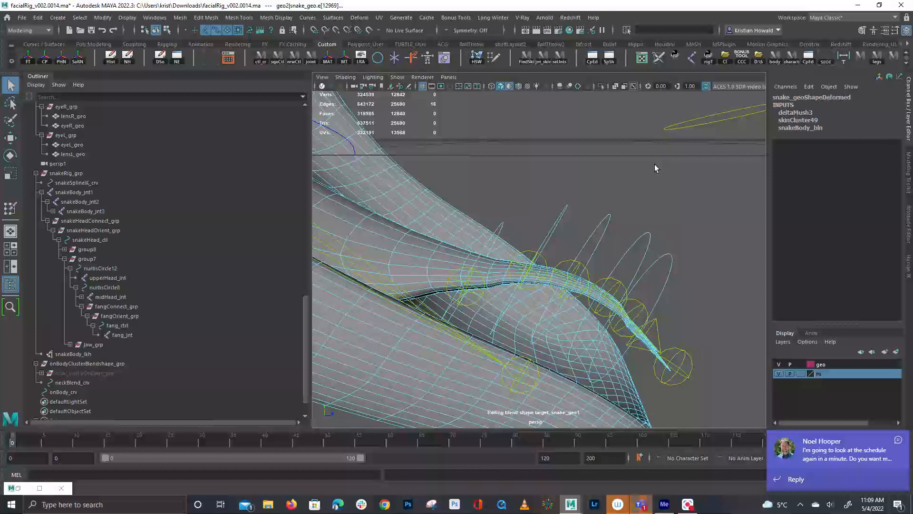
key("ctrl+z")
key("ctrl+z")
key("ctrl+z")
key("ctrl+z")
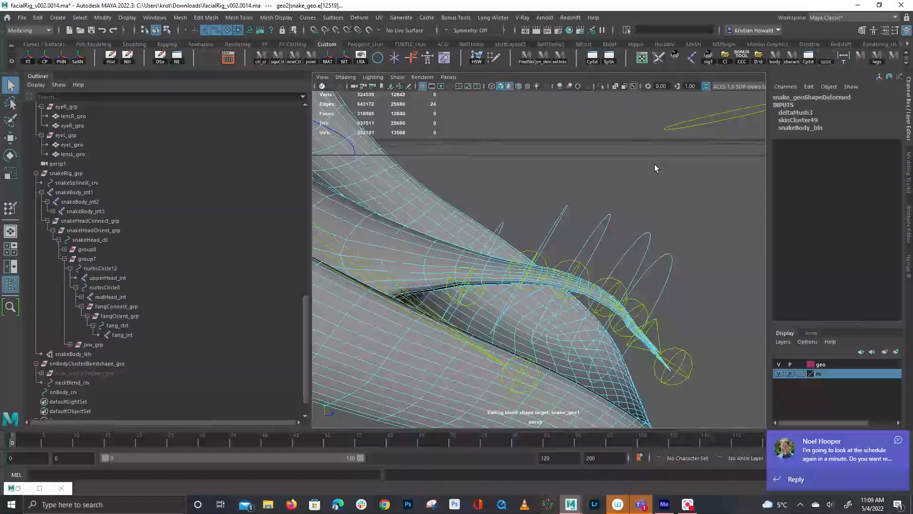
Return to object mode and examine the retracted tongue inside the open mouth from several angles.
left_click(699, 189)
left_click_drag(693, 212, 632, 220, "alt")
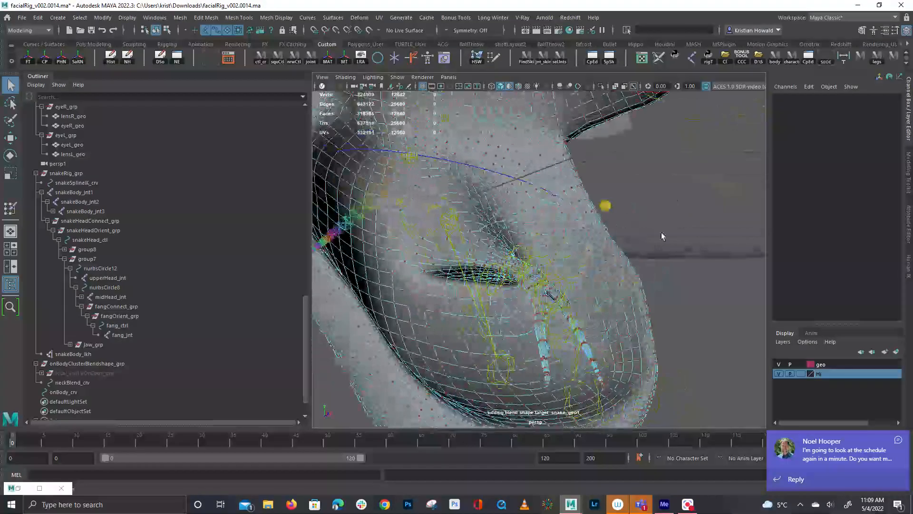
left_click(747, 339)
right_click_drag(732, 313, 605, 329, "alt")
left_click_drag(605, 329, 537, 316, "alt")
right_click_drag(571, 333, 672, 391, "alt")
left_click_drag(672, 392, 689, 363, "alt")
right_click_drag(689, 363, 592, 361, "alt")
left_click_drag(591, 360, 665, 359, "alt")
right_click_drag(665, 358, 738, 395, "alt")
left_click_drag(738, 394, 726, 365, "alt")
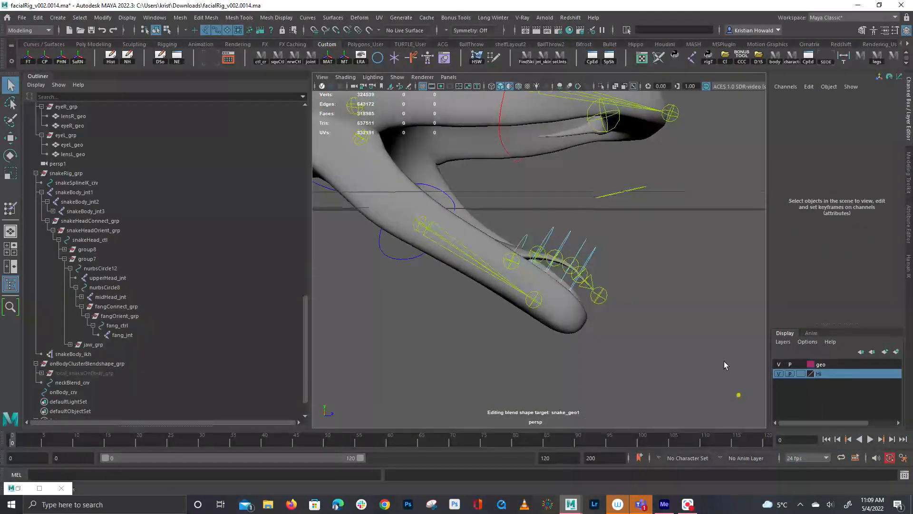
Rotate the jaw control freehand to close the snake's mouth.
middle_click_drag(455, 277, 545, 319, "alt")
middle_click_drag(408, 225, 434, 259, "alt")
right_click_drag(434, 259, 436, 262, "alt")
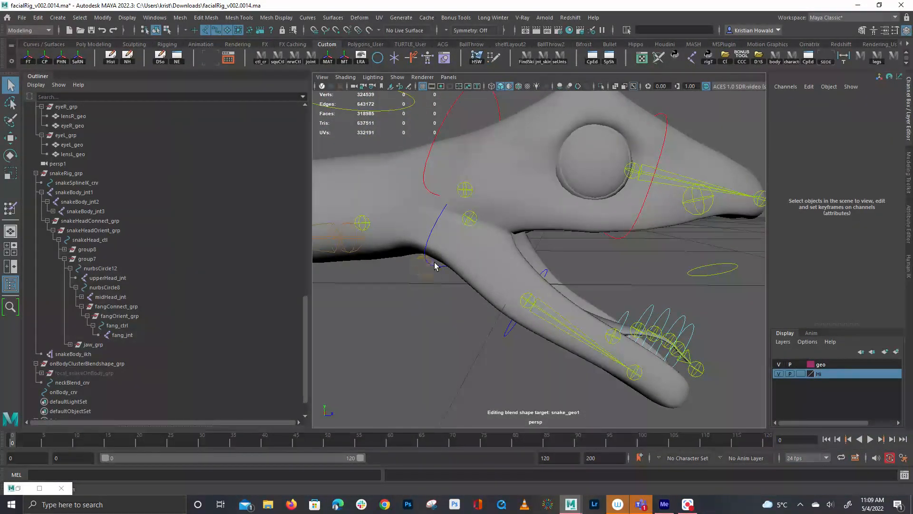
left_click(436, 278)
key("e")
left_click_drag(513, 222, 521, 189)
left_click(614, 380)
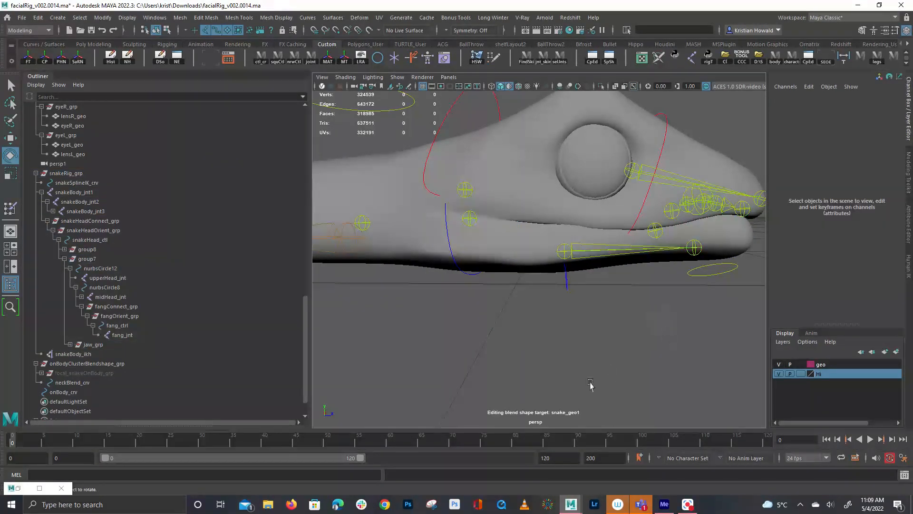
Select the jaw control _ctl1 and set its Rotate X, Y and Z to 0.
left_click_drag(677, 309, 544, 302, "alt")
left_click_drag(648, 327, 689, 322, "alt")
left_click(584, 290)
left_click(595, 298)
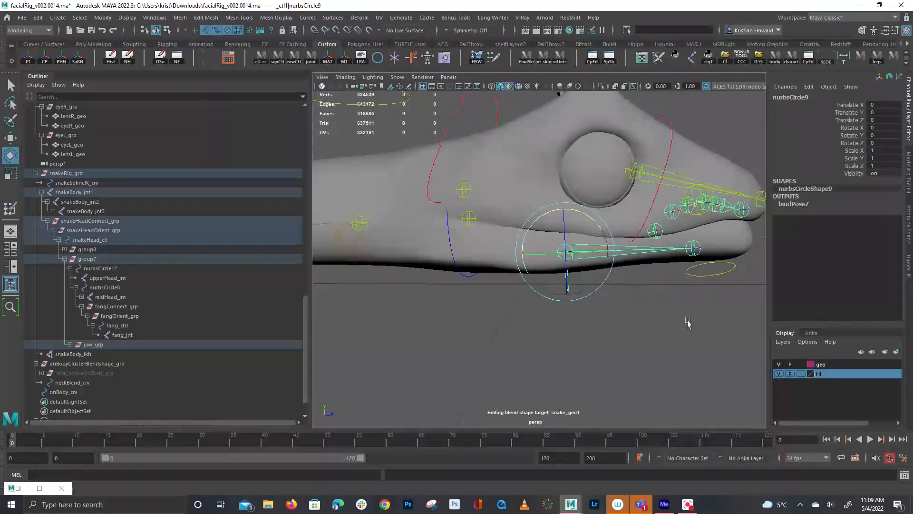
left_click(464, 278)
left_click_drag(890, 128, 891, 143)
type("0")
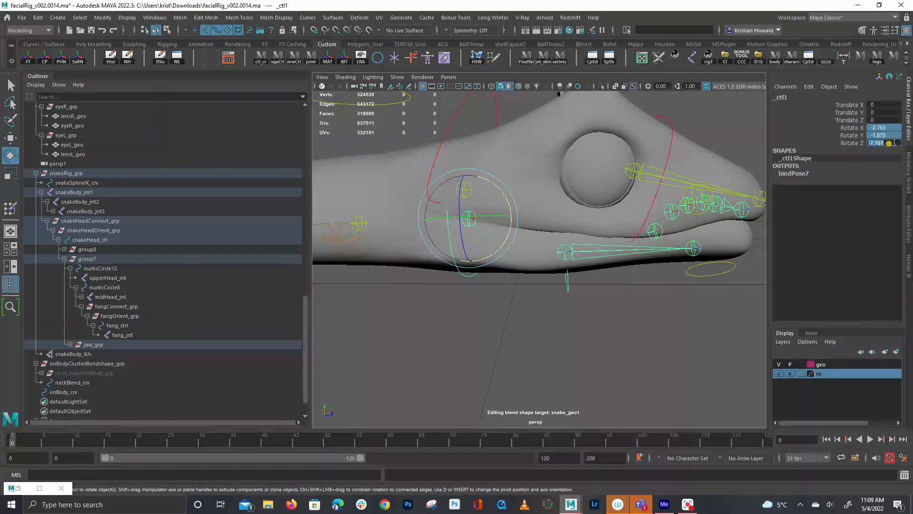
key("Return")
Rotate the jaw control to about -6.7 in X, check the closed mouth from all around, and deselect it.
middle_click_drag(499, 340, 506, 341)
left_click_drag(643, 343, 511, 361, "alt")
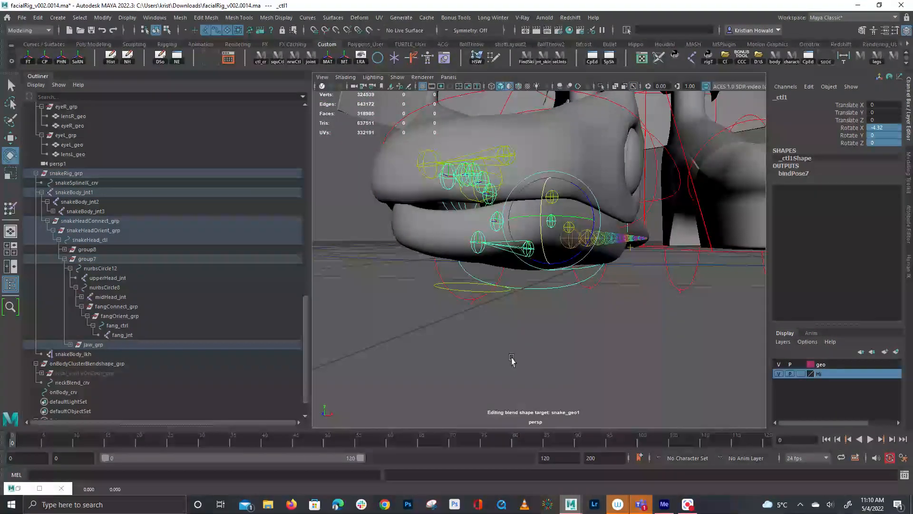
left_click_drag(505, 363, 638, 257, "alt")
left_click_drag(603, 189, 573, 194, "alt")
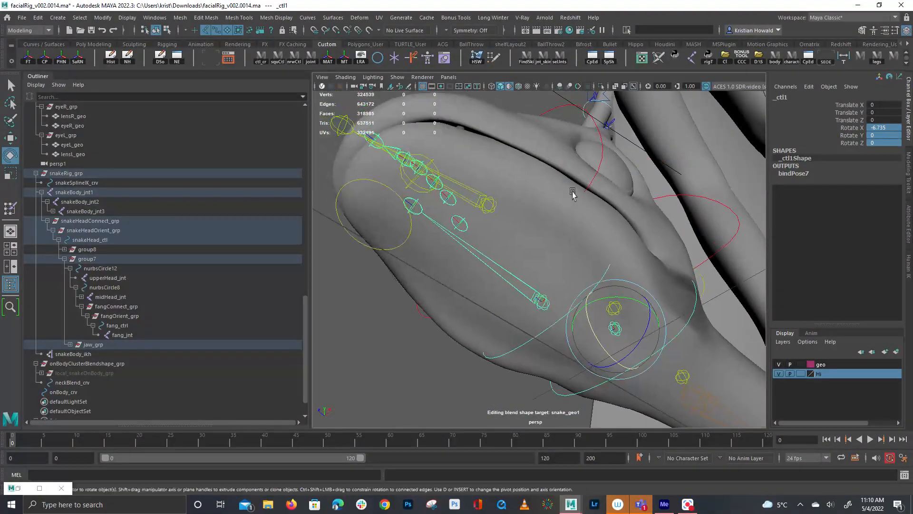
left_click_drag(524, 154, 590, 351, "alt")
left_click(667, 343)
left_click_drag(666, 344, 665, 276, "alt")
right_click_drag(664, 275, 594, 289, "alt")
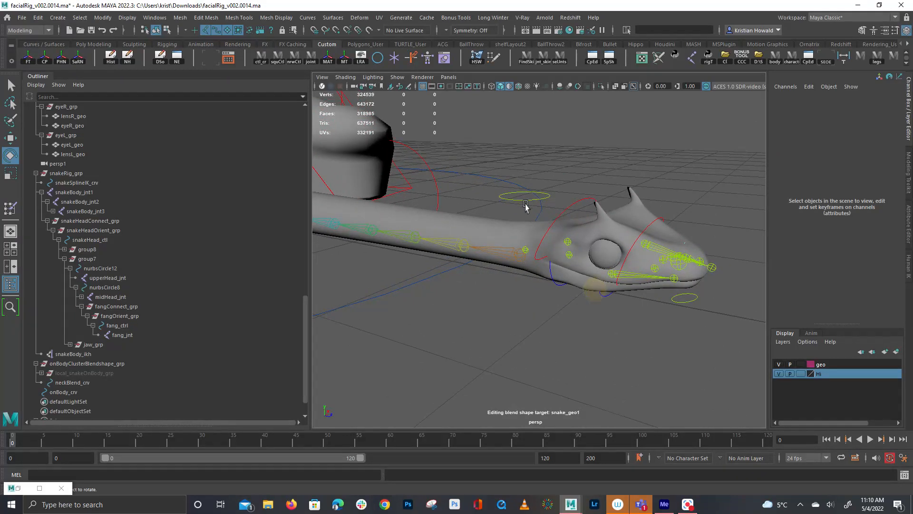
Try a freehand rotation of the head control snakeHead_ctl, undo it, and check the closed mouth up close.
left_click(520, 204)
key("ctrl+z")
right_click_drag(584, 260, 642, 281, "alt")
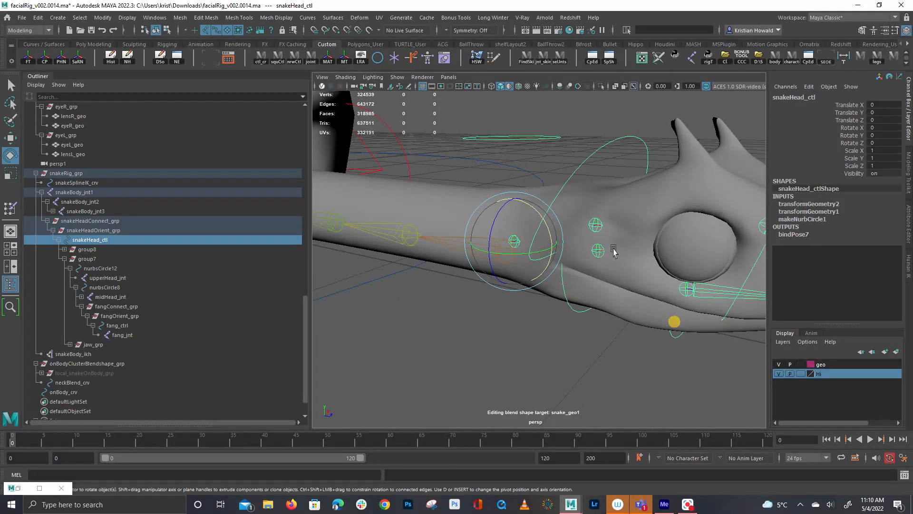
left_click_drag(692, 298, 678, 220, "alt")
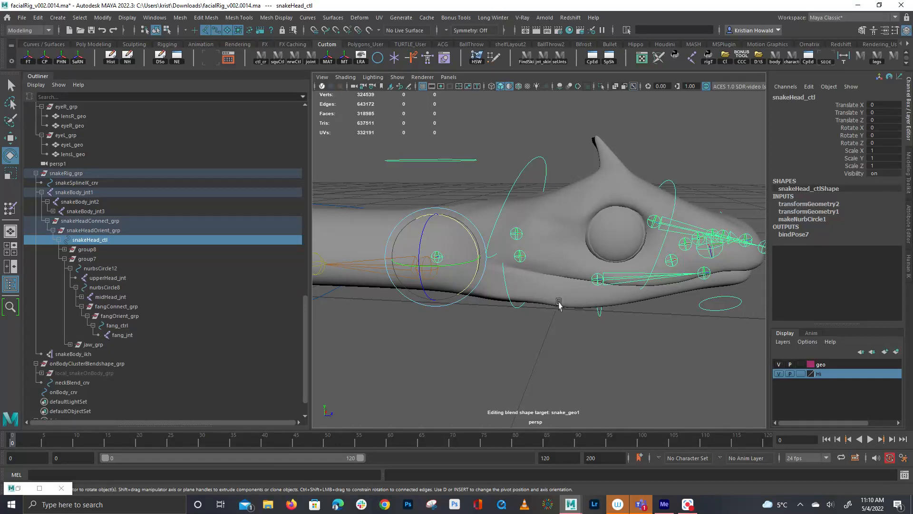
Test-rotate the jaw control and the upper head control nurbsCircle12 freehand, undoing each rotation.
left_click(523, 307)
left_click_drag(565, 283, 565, 252)
key("ctrl+z")
left_click(542, 181)
left_click_drag(547, 209, 534, 204)
key("ctrl+z")
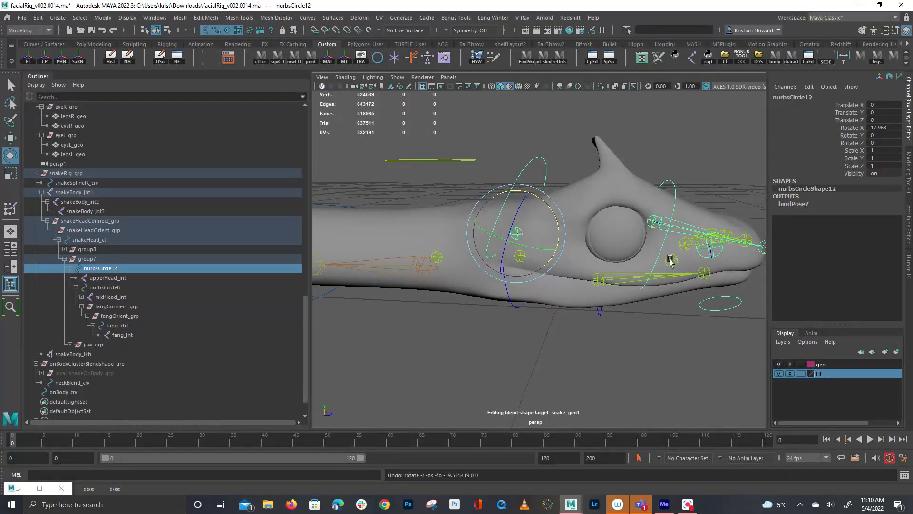
Deselect the upper head control, view the whole snake and its head, and select the head control snakeHead_ctl.
left_click(630, 340)
scroll(643, 316, "down", 4)
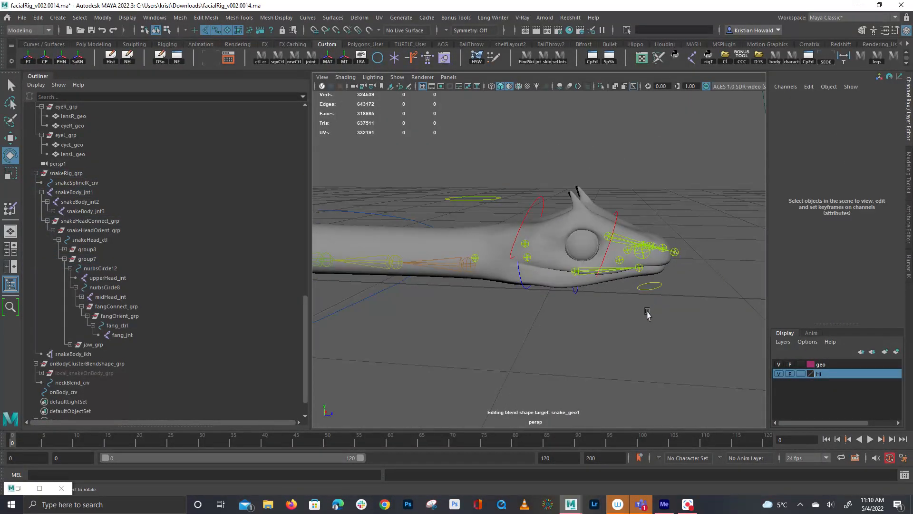
scroll(490, 333, "down", 5)
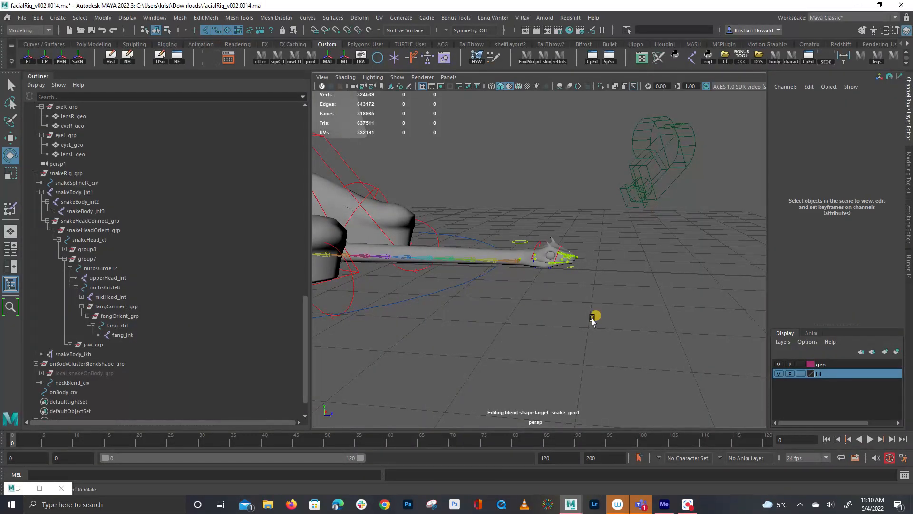
left_click_drag(576, 232, 723, 368, "alt")
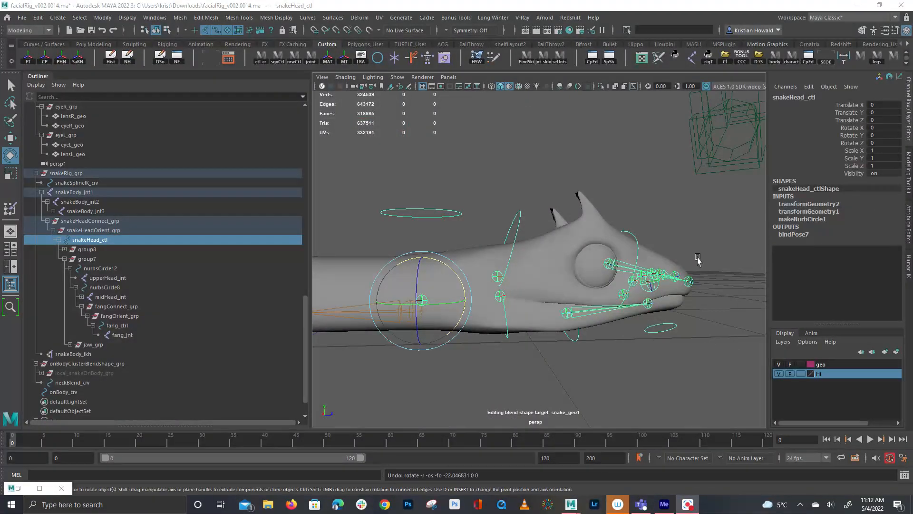
left_click(543, 136)
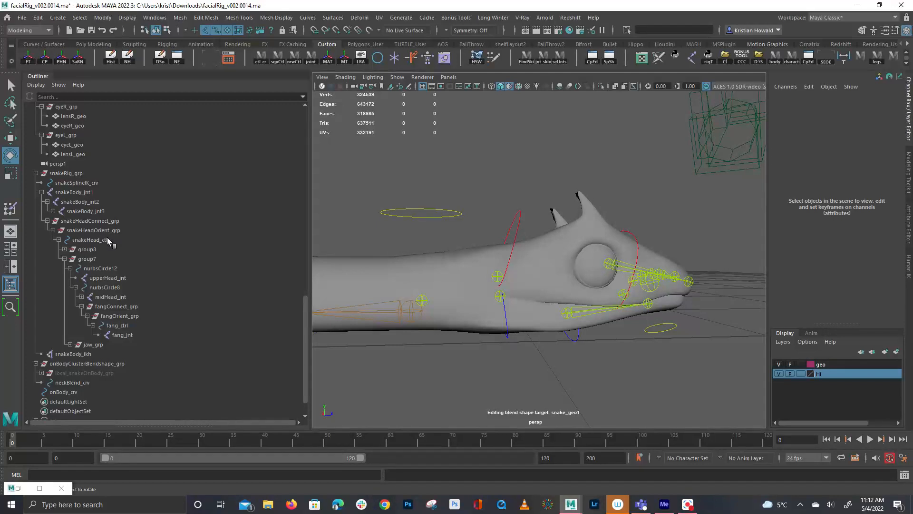
left_click(420, 213)
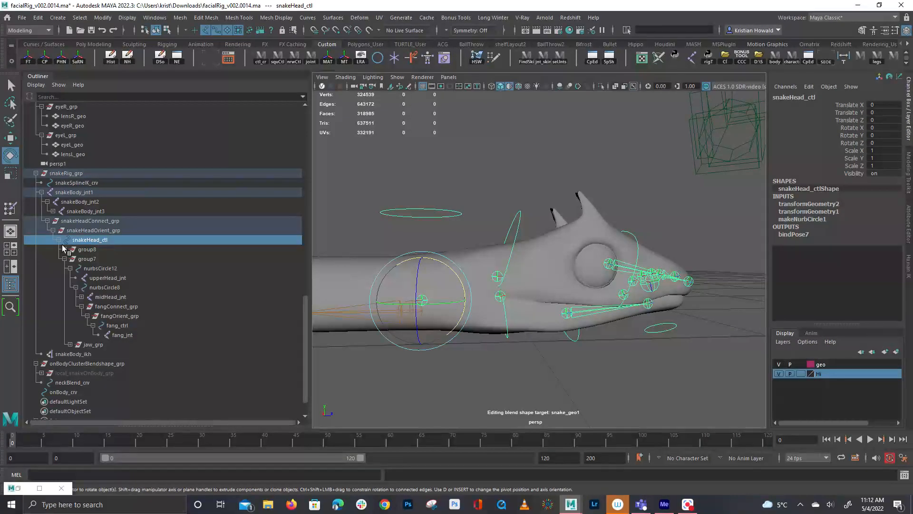
Select snakeSplineIK_crv, set its connect_bln Envelope to 1, and frame the snake on the character's body.
left_click(72, 182)
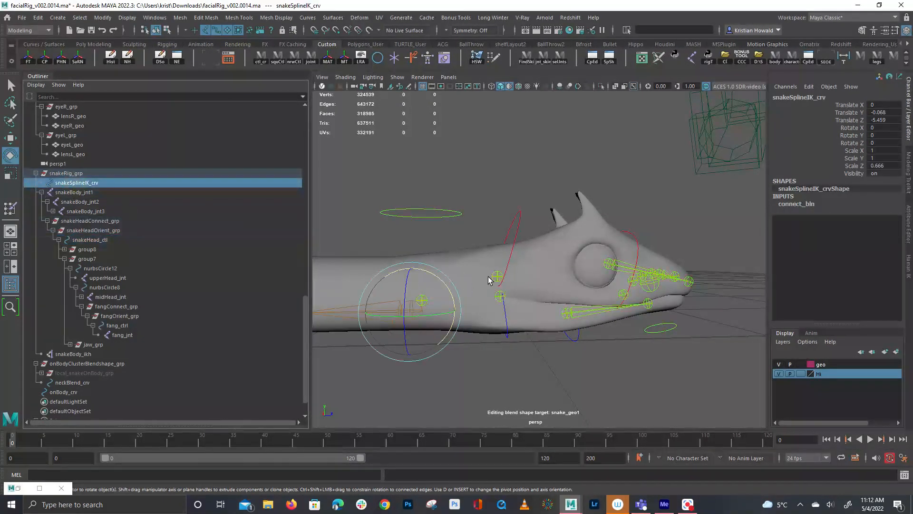
scroll(457, 300, "down", 3)
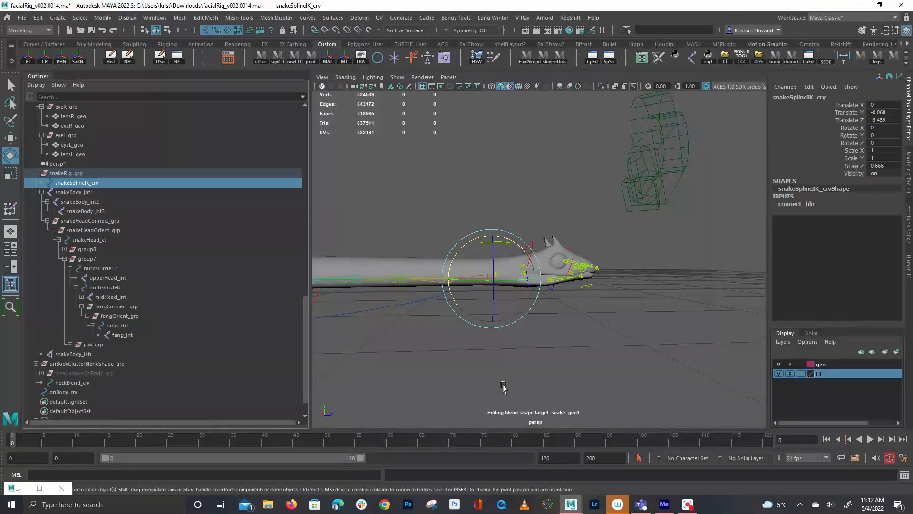
left_click(794, 202)
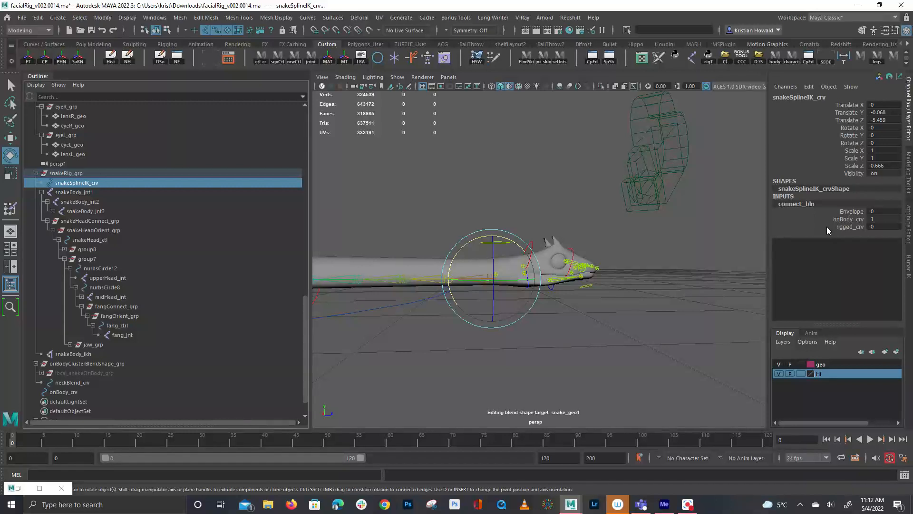
left_click(838, 213)
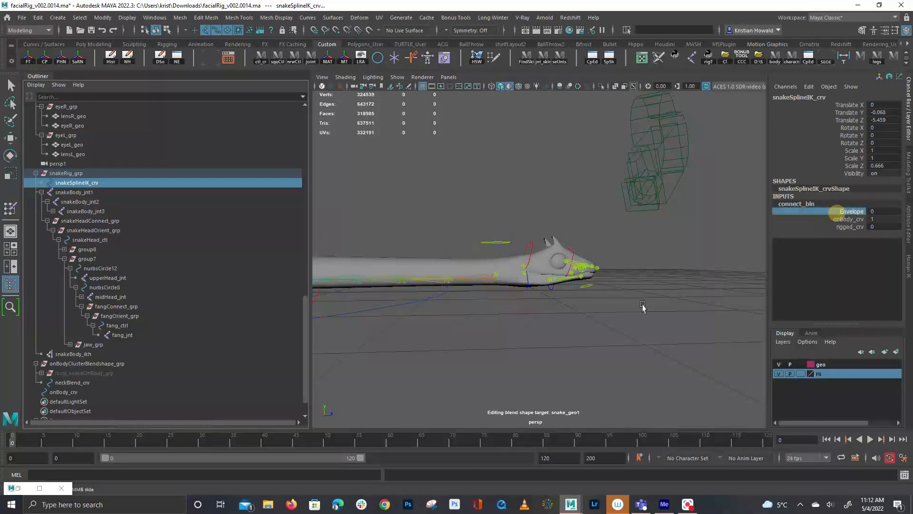
middle_click_drag(505, 328, 507, 325)
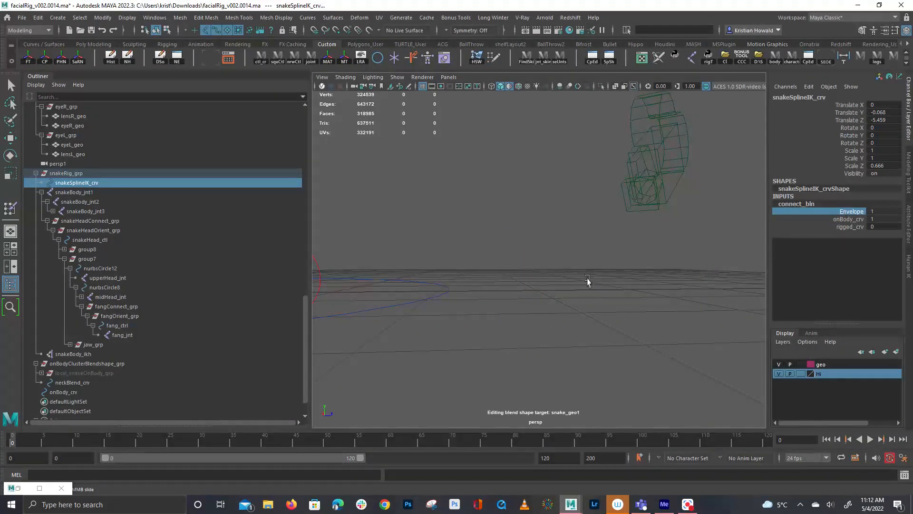
key("f")
middle_click_drag(718, 186, 699, 275, "alt")
left_click_drag(699, 275, 471, 307, "alt")
right_click_drag(472, 307, 589, 327, "alt")
left_click_drag(589, 327, 585, 301, "alt")
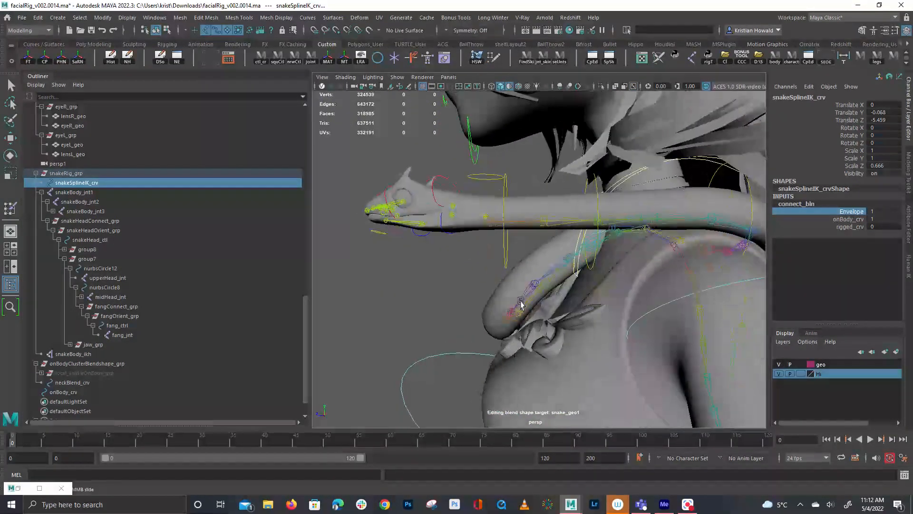
Scrub the connect_bln Envelope down and back to 1 while checking the snake's placement around the character's shoulders.
middle_click_drag(585, 302, 402, 324)
left_click_drag(570, 264, 679, 215, "alt")
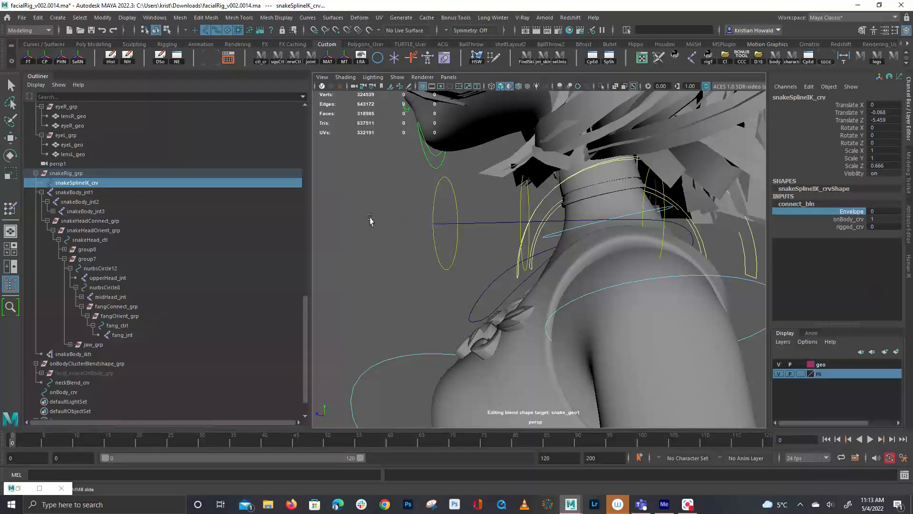
left_click_drag(416, 218, 633, 236, "alt")
middle_click_drag(375, 228, 398, 235)
mouse_move(398, 235)
left_mouse_down("alt")
mouse_move(526, 224)
mouse_move(388, 240)
left_mouse_up("alt")
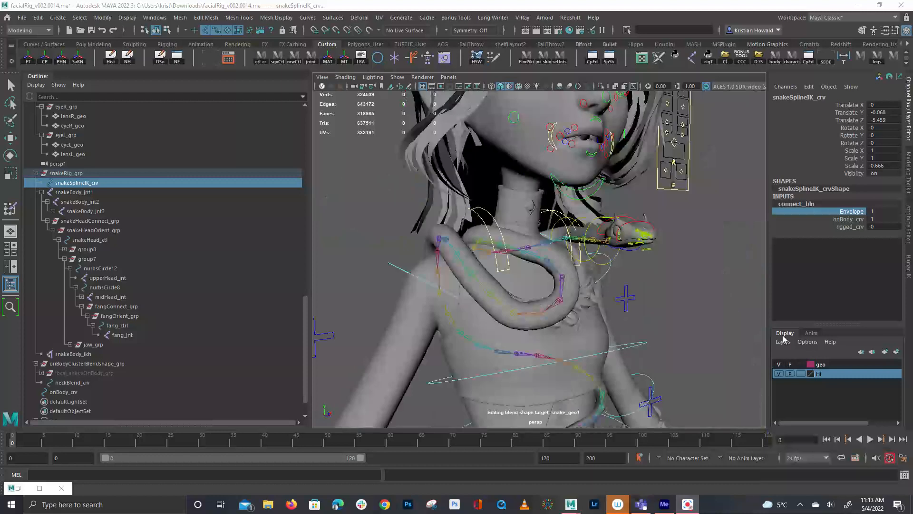
Try a freehand rotation of snakeHead_ctl on the body, undo it, deselect the control, and dismiss the chat notification.
left_click_drag(635, 280, 451, 255, "alt")
left_click(466, 180)
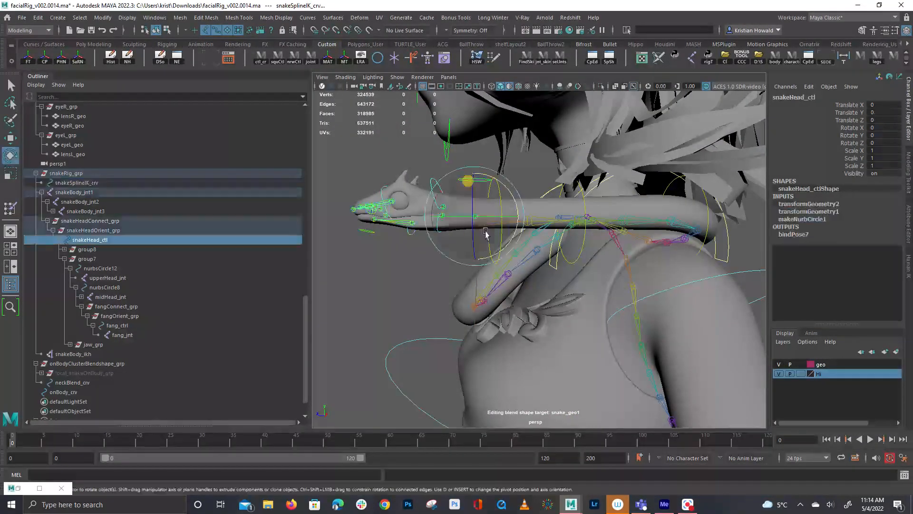
key("e")
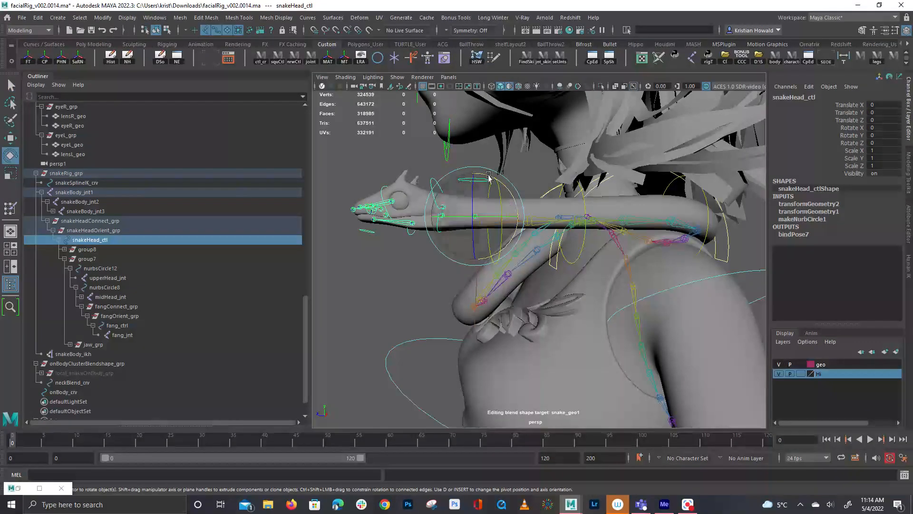
mouse_move(505, 193)
left_mouse_down()
mouse_move(500, 200)
mouse_move(497, 187)
left_mouse_up()
key("ctrl+z")
key("ctrl+z")
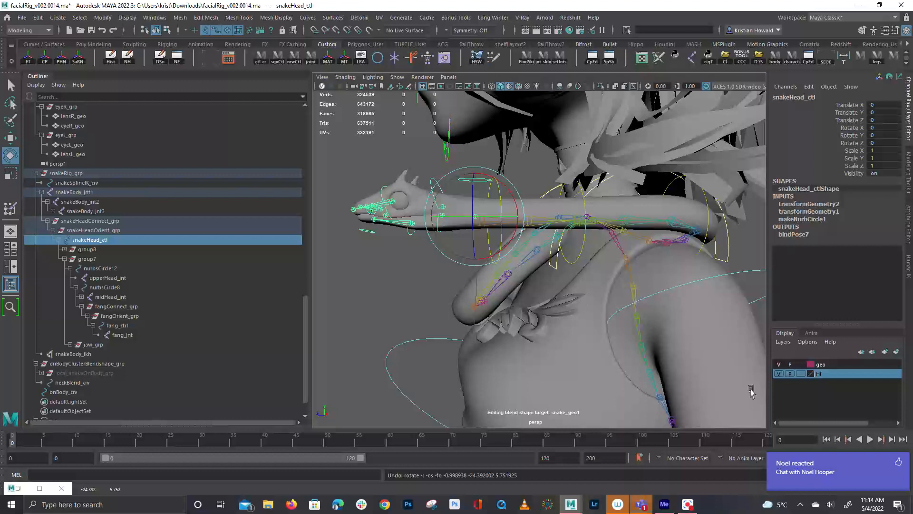
key("q")
left_click(504, 238)
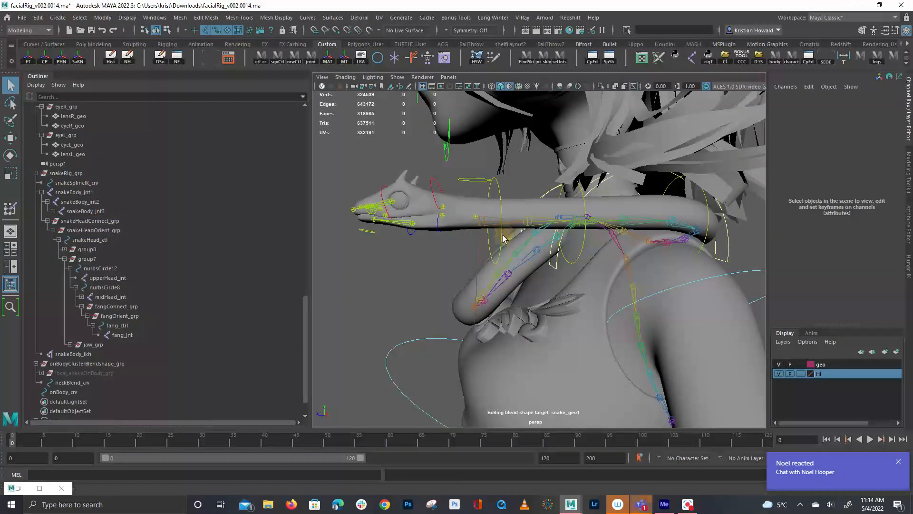
left_click(898, 461)
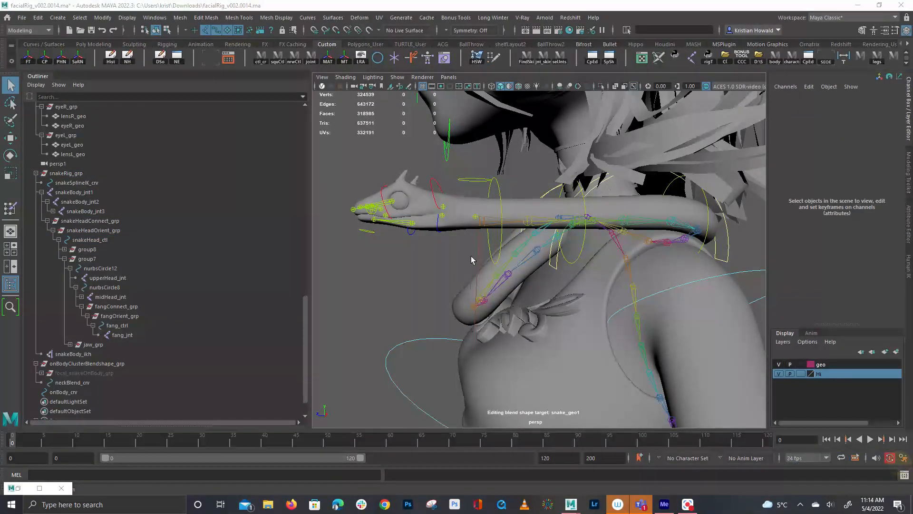
Try moving the control onBody_snakeEnd_ctl freehand and undo the move.
left_click(497, 240)
key("w")
left_click_drag(494, 220, 509, 254)
key("z")
key("z")
key("z")
key("z")
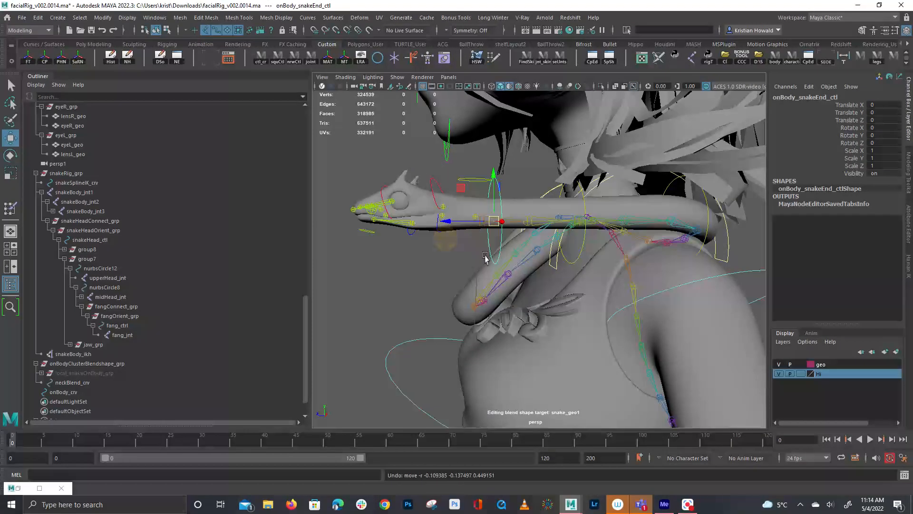
Move onBody_snakeEnd_ctl freehand in front of the neck to about X 0.207, Y -0.041, Z 0.701.
left_click_drag(619, 238, 750, 235, "alt")
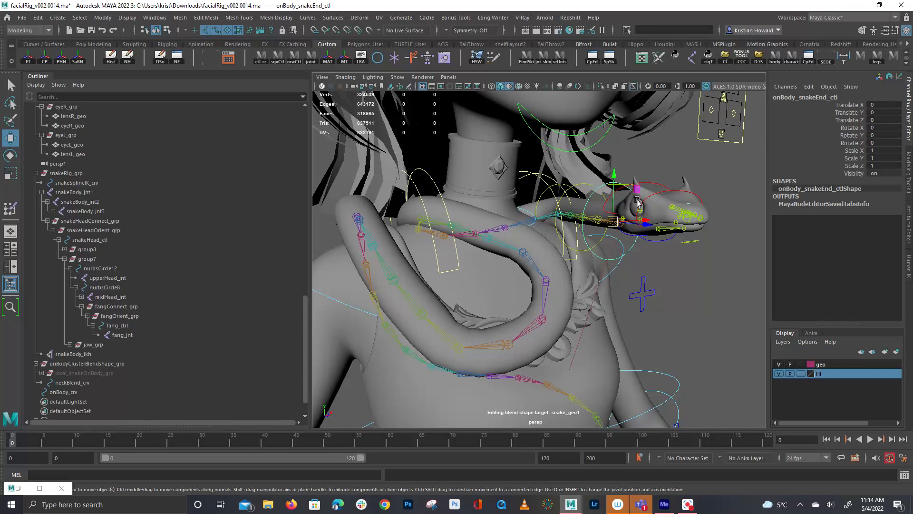
left_click_drag(619, 255, 594, 195, "alt")
left_click_drag(646, 209, 523, 272, "alt")
left_click_drag(582, 237, 553, 389, "alt")
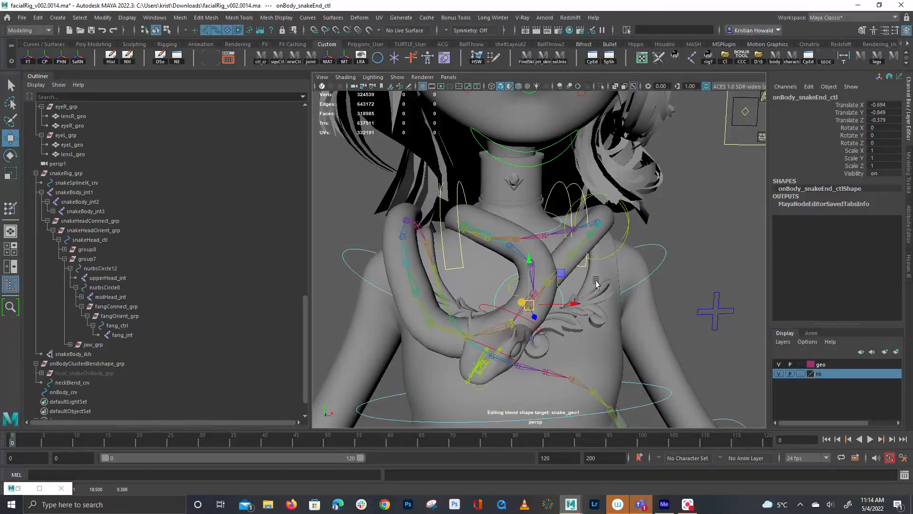
key("ctrl+z")
scroll(594, 276, "down", 4)
left_click_drag(593, 272, 621, 259, "alt")
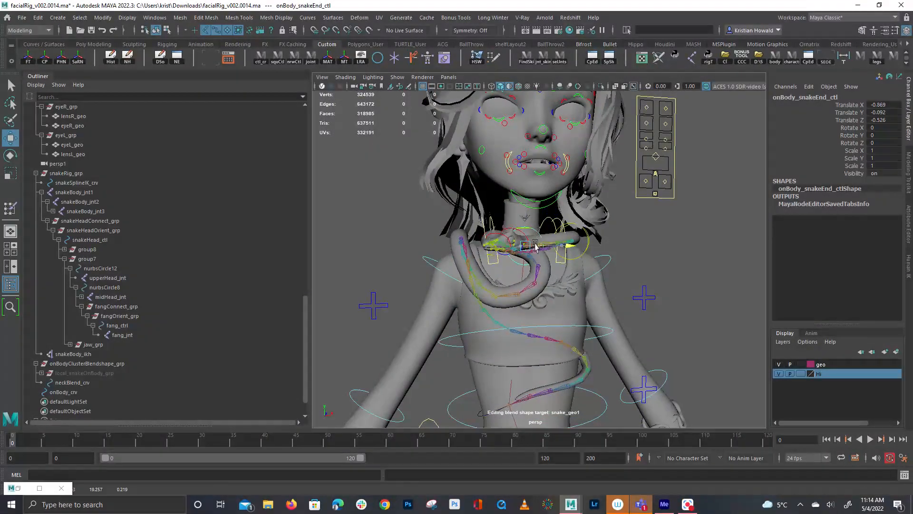
left_click_drag(556, 244, 611, 244)
left_click_drag(611, 244, 428, 251, "alt")
scroll(466, 261, "up", 3)
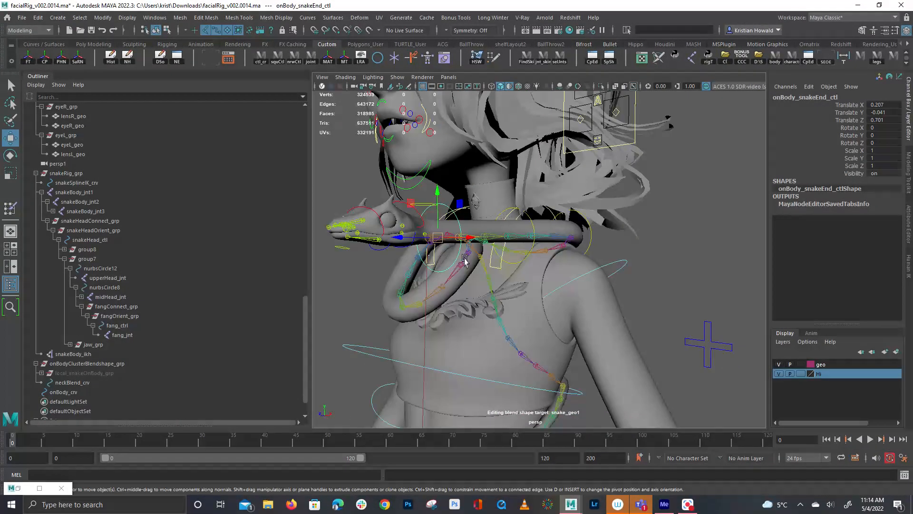
Select onBody_snakeMid_ctl and move it freehand to about X 1.141, Y -0.153, Z 0.051.
left_click(531, 235)
key("q")
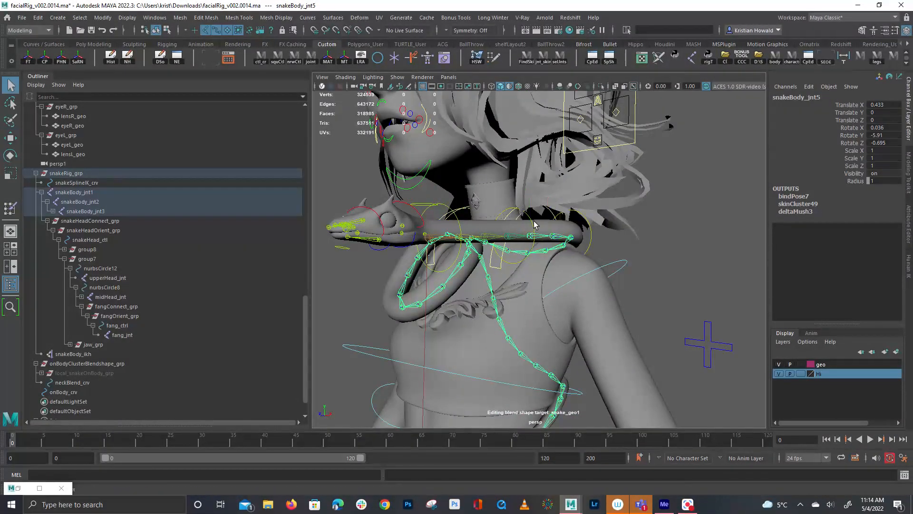
left_click(534, 224)
left_click_drag(508, 251, 620, 203, "alt")
key("w")
left_click_drag(634, 257, 643, 273, "alt")
left_click_drag(632, 223, 518, 239)
key("q")
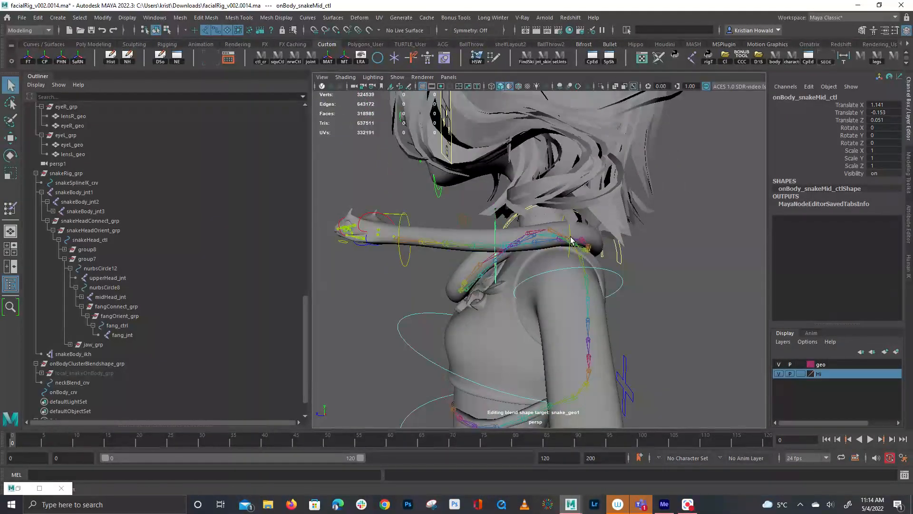
Reselect onBody_snakeMid_ctl and move it freehand forward and down so the snake's front section dips ahead of the chest.
left_click(515, 238)
left_click(493, 234)
key("w")
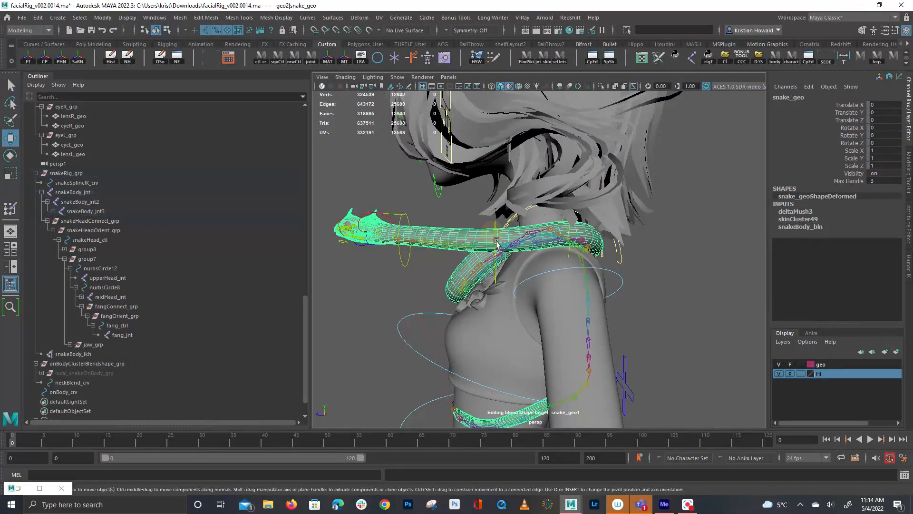
left_click(494, 225)
left_click(496, 226)
left_click_drag(498, 249, 461, 231)
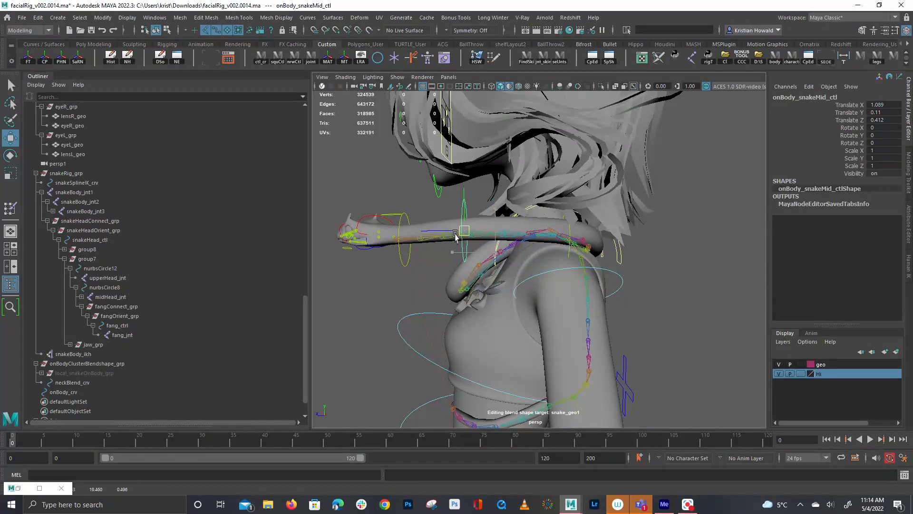
left_click(533, 250)
left_click(565, 235)
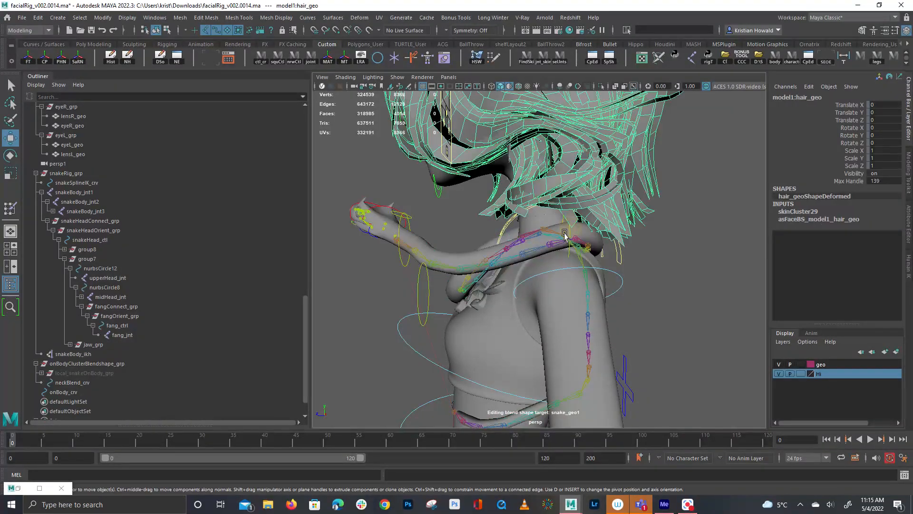
Move the snake body control near the back of the shoulder freehand toward the character's front and check the pose.
left_click(568, 253)
left_click_drag(568, 241, 513, 259)
left_click_drag(471, 278, 395, 245, "alt")
left_click_drag(395, 245, 612, 338, "alt")
Move onBody_snakeEnd_ctl freehand to about (0.074, -1.364, 1.018) and onBody_snakeMid_ctl to about (-0.706, 0.186, 0.858).
left_click_drag(599, 302, 550, 268)
left_click_drag(518, 315, 525, 280)
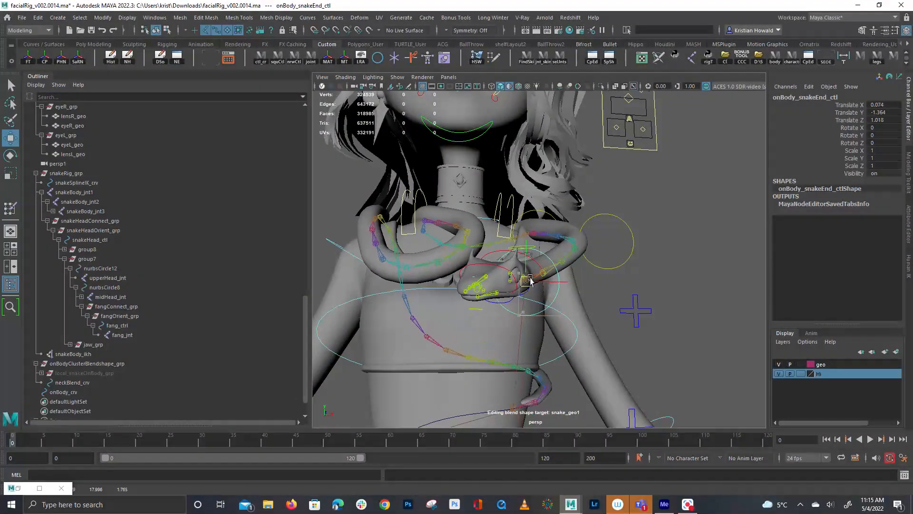
left_click_drag(615, 255, 562, 191)
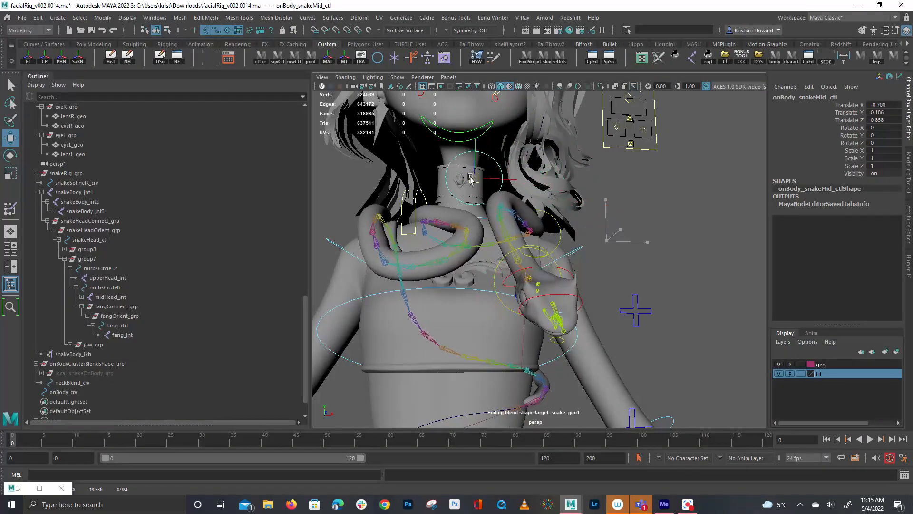
Rotate snakeHead_ctl freehand to about -24.7 in X, -18.6 in Y and 7.0 in Z.
left_click(528, 253)
key("e")
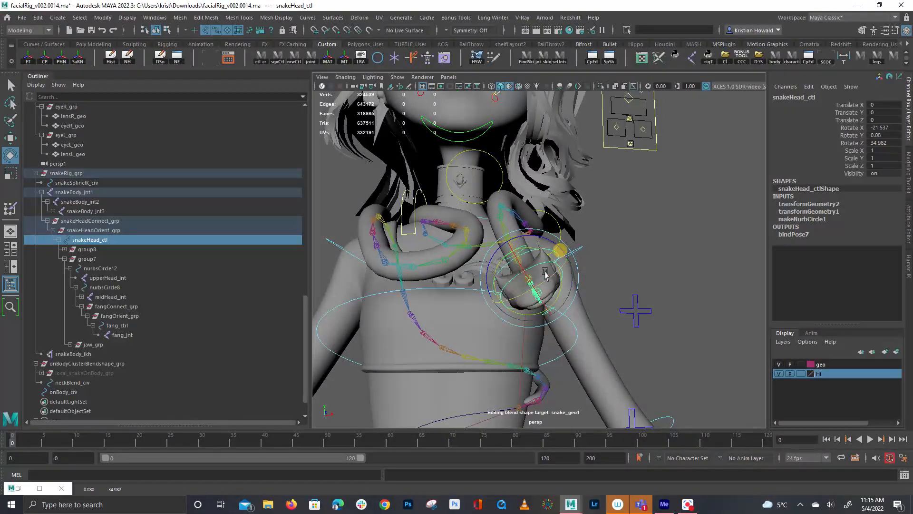
left_click_drag(523, 284, 515, 265)
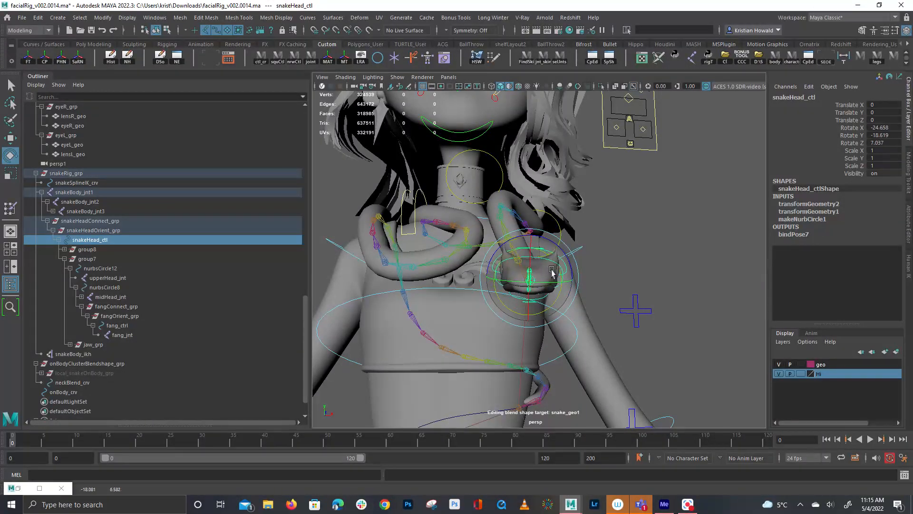
Move onBody_snakeMid_ctl freehand out to the shoulder side, to about (0.651, -0.103, 0.941).
left_click_drag(591, 272, 571, 256, "alt")
left_click(496, 170)
key("w")
left_click_drag(469, 182, 569, 205)
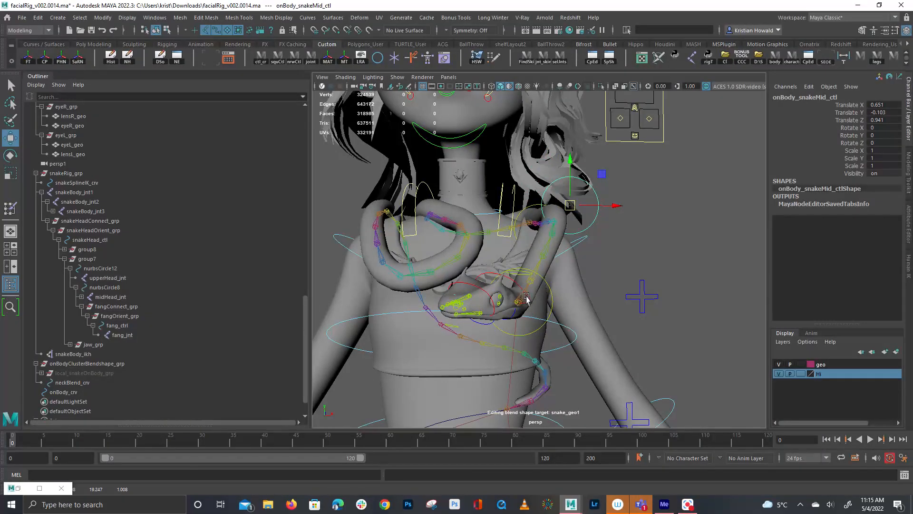
Rotate snakeHead_ctl freehand to about -26.6 in X, 17.1 in Y and -6.0 in Z, and check it from the side.
left_click(520, 274)
key("e")
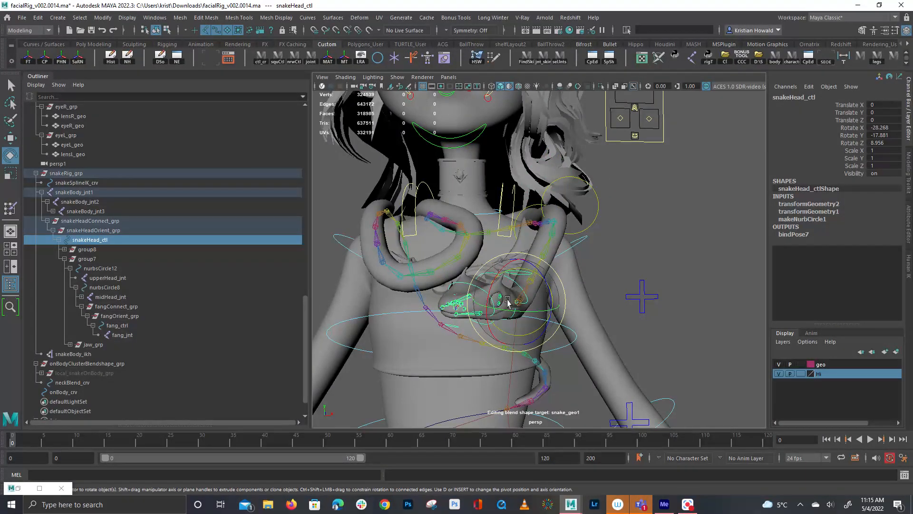
left_click_drag(507, 301, 535, 300)
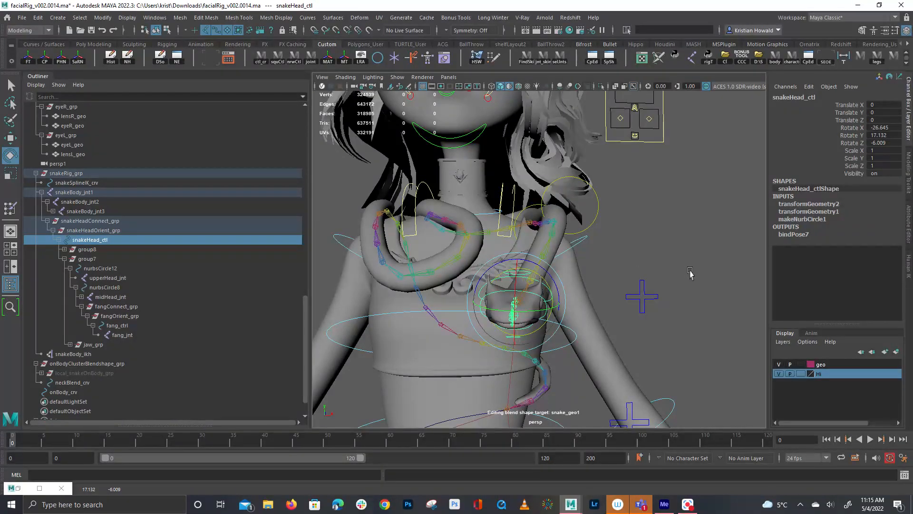
left_click_drag(653, 244, 581, 247, "alt")
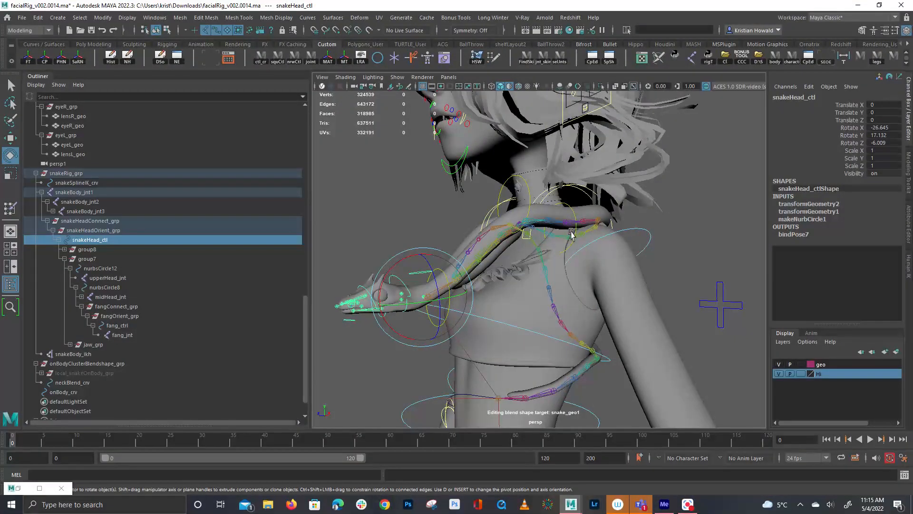
Move onBody_snakeBase_ctl freehand to about (-0.007, -0.208, 0.75) and onBody_snakeMid_ctl to about (1.119, -0.312, 0.971).
left_click(572, 240)
key("w")
left_click(564, 249)
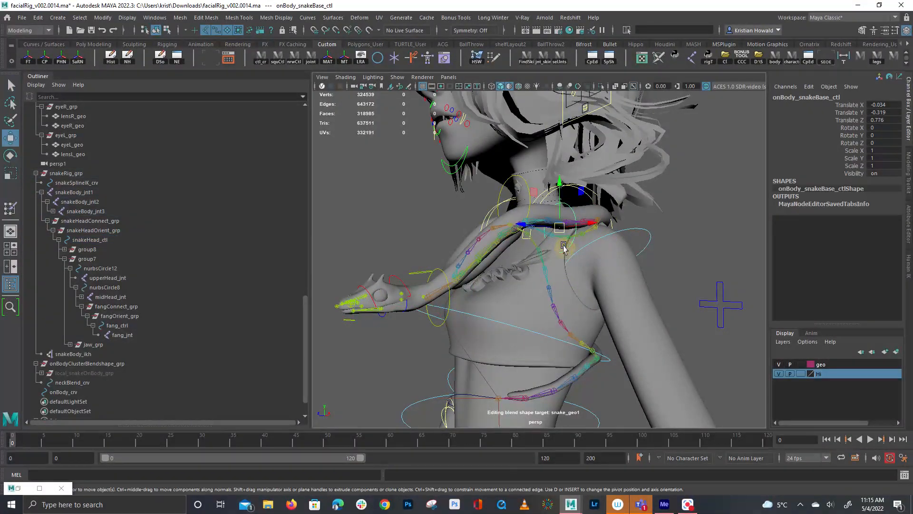
left_click_drag(559, 232, 563, 220)
left_click_drag(487, 253, 580, 236, "alt")
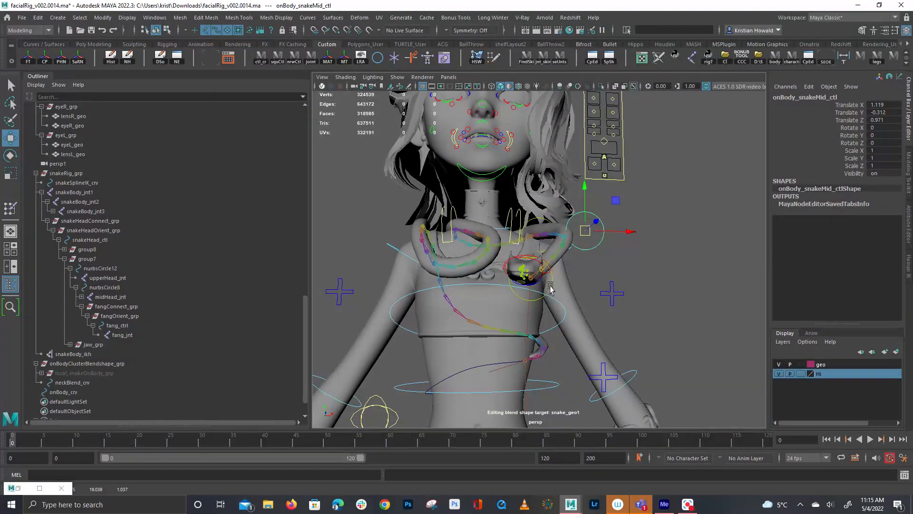
Try rotating onBody_snakeEnd_ctl, undo the rotation and bring the snake's head into close view.
left_click(550, 288)
key("e")
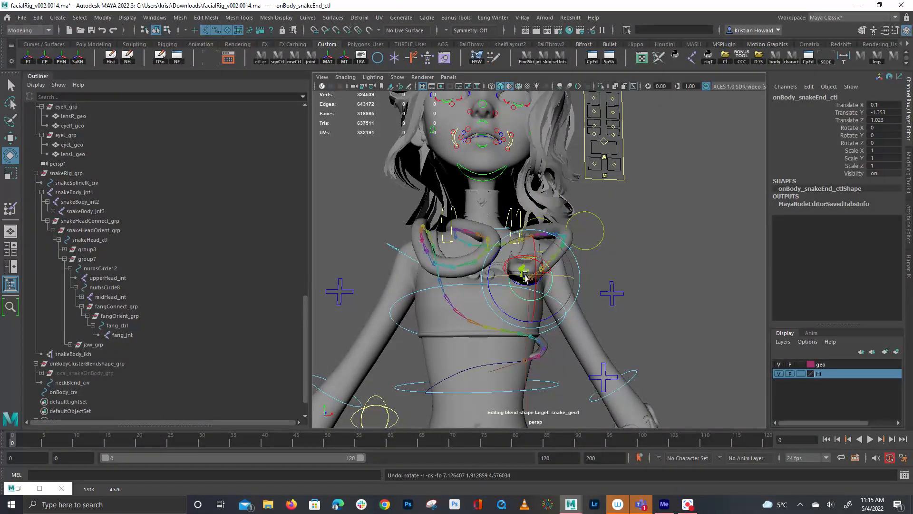
key("w")
right_click_drag(527, 276, 612, 335, "alt")
left_click_drag(612, 335, 576, 316, "alt")
key("q")
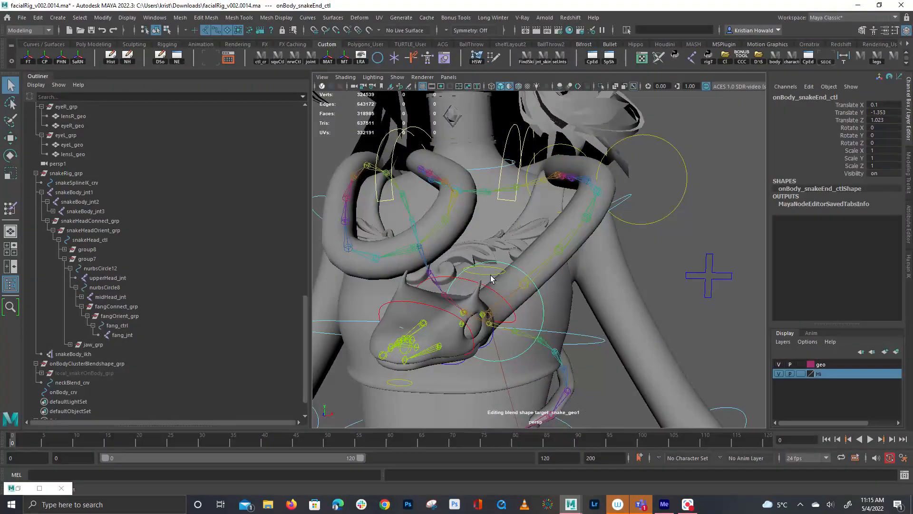
Rotate snakeHead_ctl freehand to about -24.1 in X and 23.1 in Y, and deselect it.
left_click(490, 275)
key("e")
left_click_drag(487, 343, 490, 350)
right_click_drag(683, 299, 662, 299, "alt")
middle_click_drag(676, 299, 716, 267, "alt")
left_click_drag(716, 267, 762, 269, "alt")
left_click(701, 317)
left_click_drag(700, 312, 572, 243, "alt")
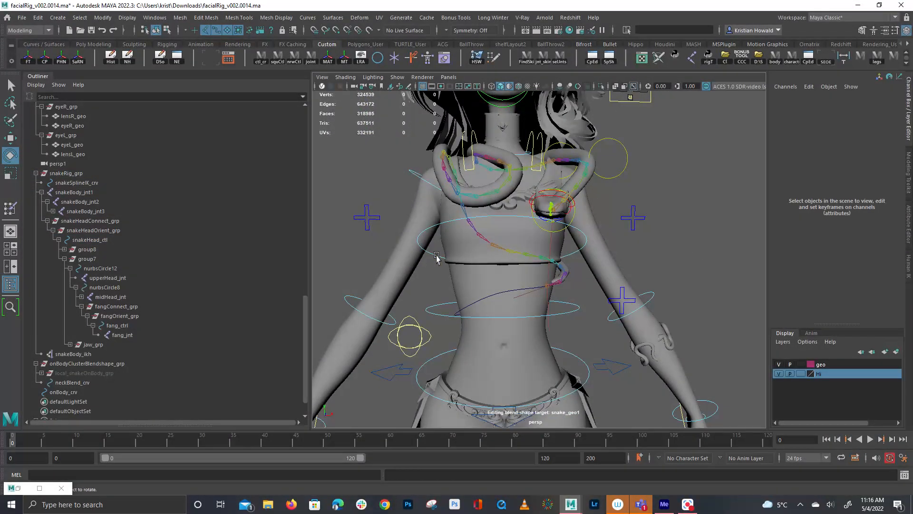
Test the snake's attachment by rotating FKChest_M freehand to about (1.0, 19.0, 21.0), and undo the rotation.
left_click(503, 246)
mouse_move(511, 260)
left_mouse_down()
mouse_move(504, 267)
mouse_move(526, 238)
mouse_move(501, 256)
mouse_move(531, 265)
mouse_move(520, 265)
left_mouse_up()
key("ctrl+z")
key("ctrl+z")
key("ctrl+z")
key("ctrl+z")
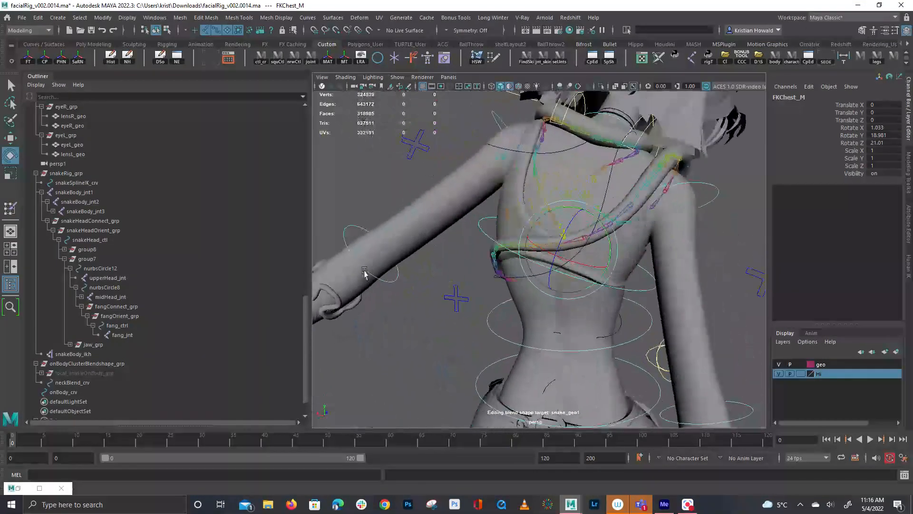
Test the snake's attachment by rotating FKScapula_L and the opposite scapula control, undoing each rotation.
left_click_drag(488, 252, 524, 143, "alt")
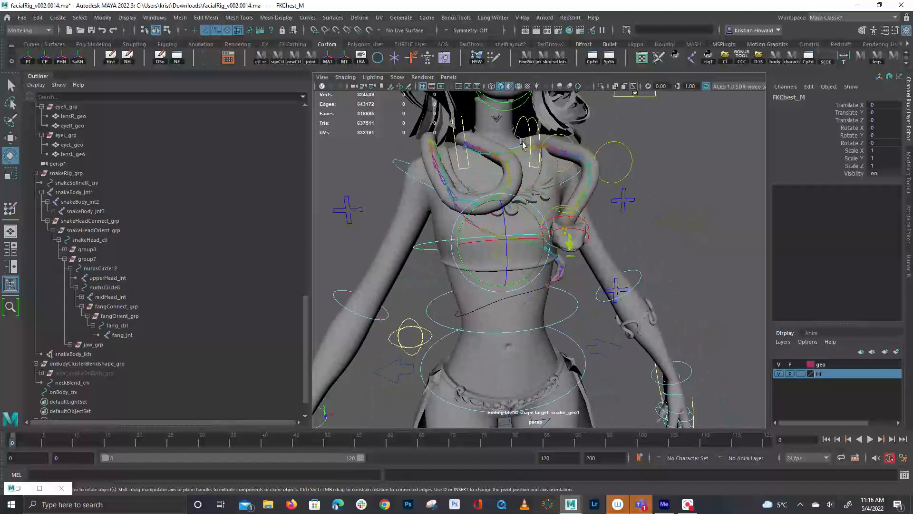
left_click(525, 135)
left_click(528, 135)
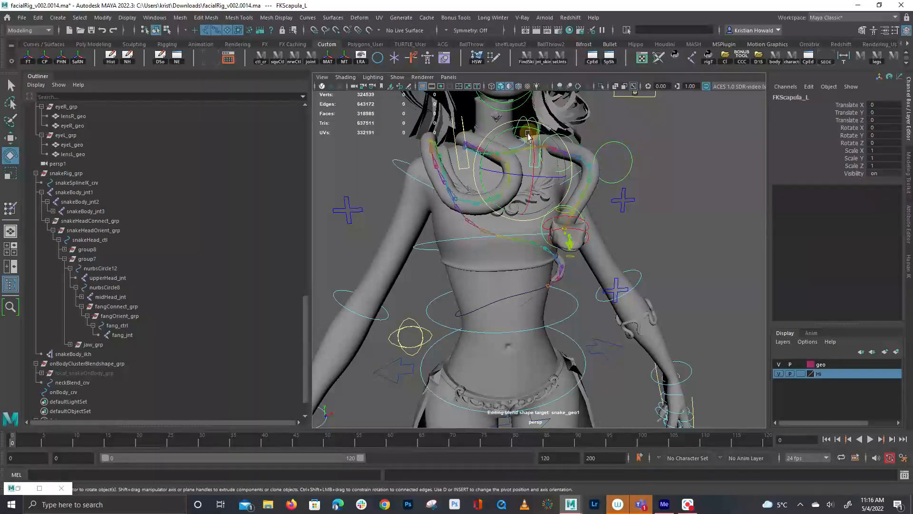
left_click_drag(504, 135, 506, 155)
key("ctrl+z")
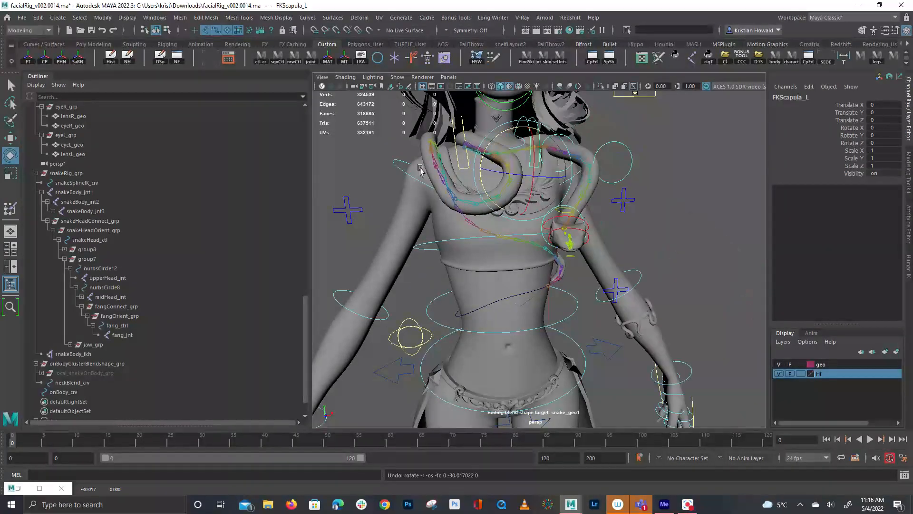
left_click(458, 156)
left_click_drag(444, 139, 468, 149)
key("ctrl+z")
Move the character's RootX_M control freehand to about (4.763, -1.226, -0.487).
left_click(677, 205)
right_click_drag(677, 207, 622, 222, "alt")
left_click_drag(622, 223, 675, 195, "alt")
left_click(606, 240)
key("w")
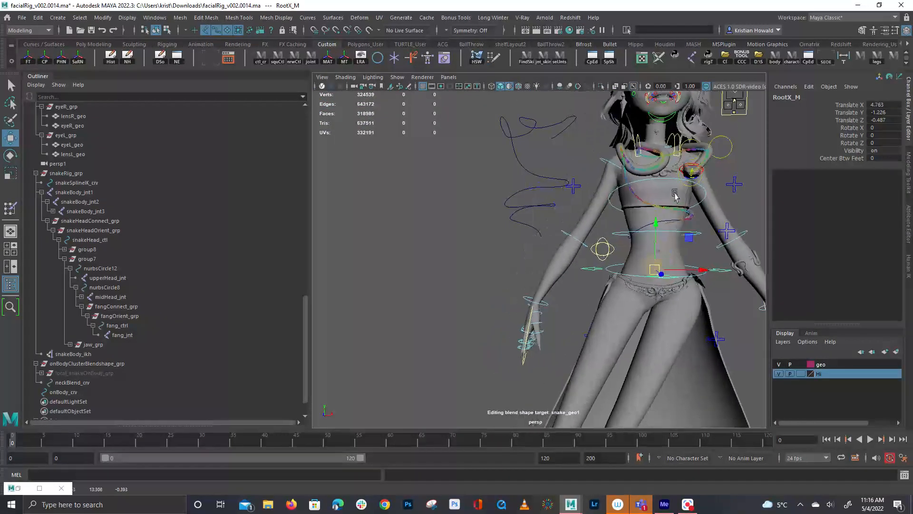
Rotate RootX_M freehand to about 95.7 in Y and check that the snake follows the body.
middle_click_drag(643, 197, 552, 269, "alt")
right_click_drag(552, 269, 651, 289, "alt")
left_click_drag(650, 290, 322, 296, "alt")
key("e")
left_click_drag(546, 373, 647, 280, "alt")
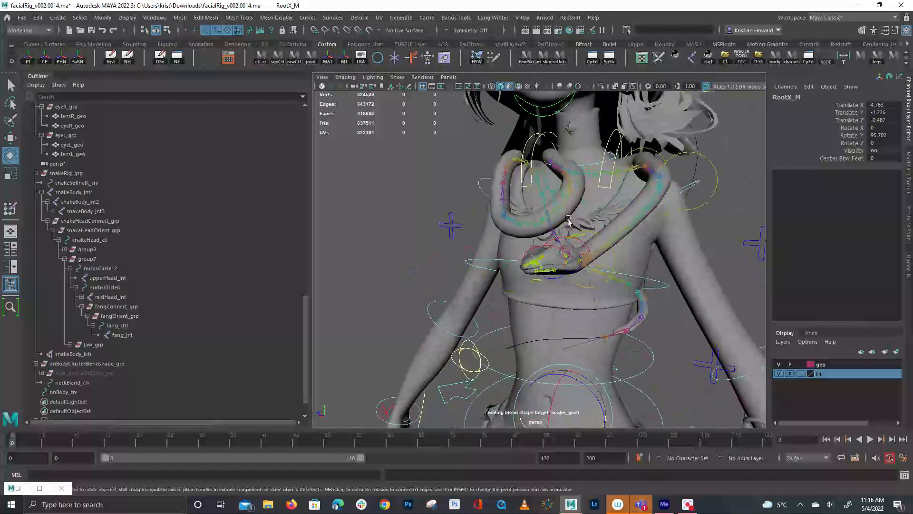
Rotate FKChest_M freehand to about 28.5 in Y so the upper body leans.
left_click(656, 282)
left_click(656, 282)
left_click_drag(601, 252, 461, 244)
Select neckBlend_crv beside the character and examine it against the posed snake from another side.
left_click(459, 242)
scroll(104, 387, "down", 1)
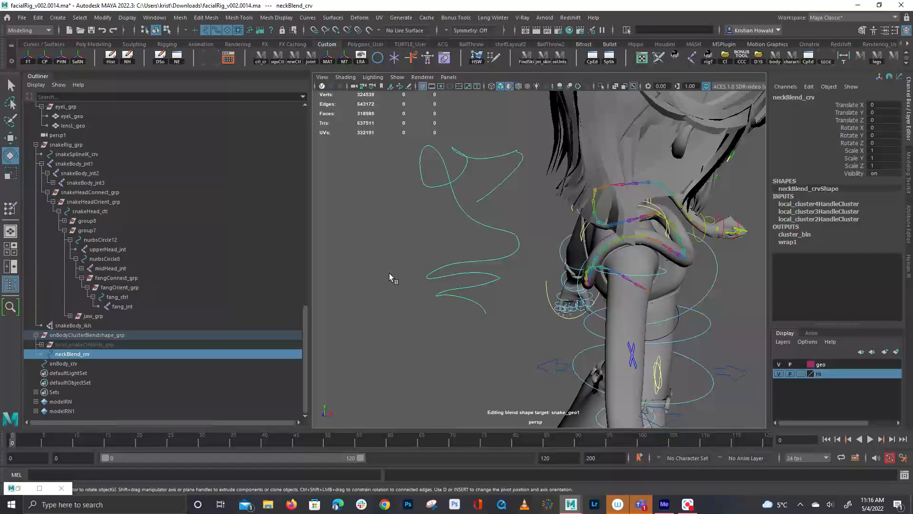
left_click_drag(587, 232, 573, 220, "alt")
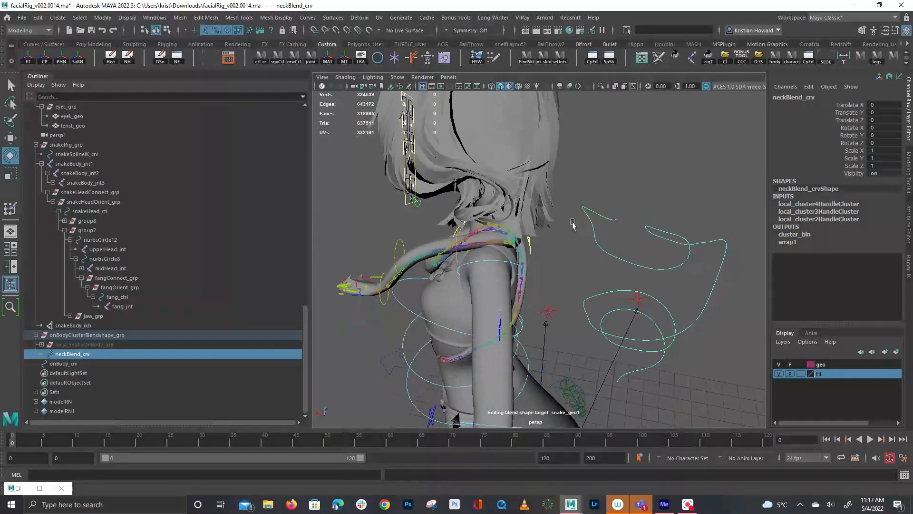
Move onBody_snakeMid_ctl freehand back toward the body, to about (1.097, -0.119, 0.581).
left_click(396, 246)
key("w")
left_click_drag(396, 246, 418, 247)
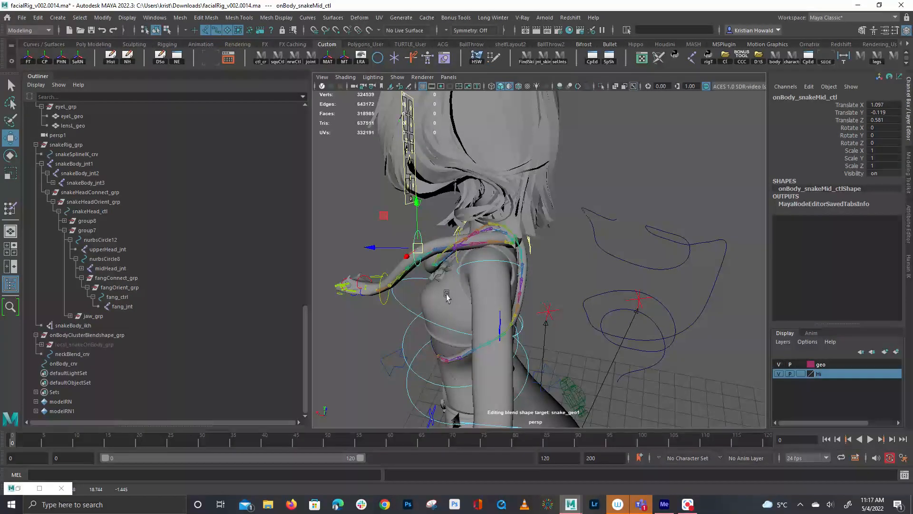
Move onBody_snakeEnd_ctl freehand forward to about (-0.228, -0.194, 3.399), try pulling it farther and undo that extra move.
left_click_drag(385, 296, 370, 246)
scroll(575, 243, "down", 5)
left_click_drag(575, 242, 582, 236, "alt")
left_click_drag(447, 262, 380, 261)
key("ctrl+z")
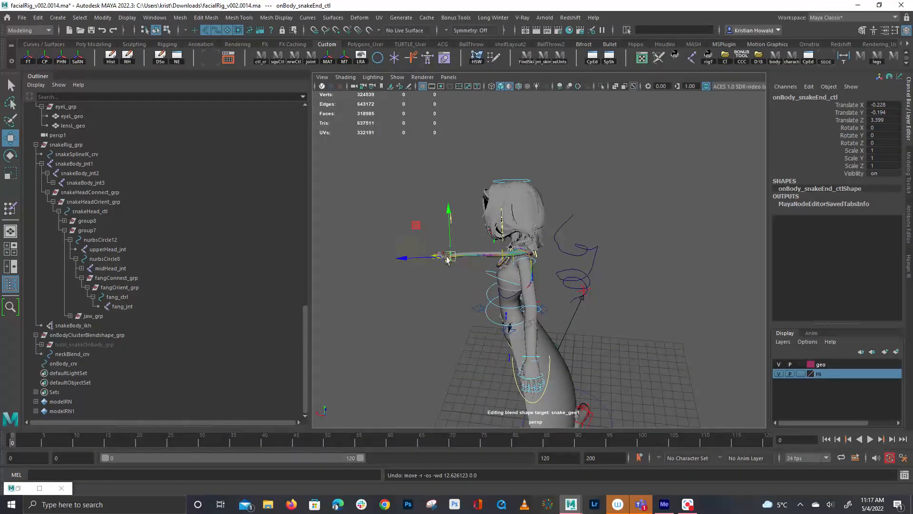
Test the snake's stretch by pulling onBody_snakeEnd_ctl to about (-1.9, 1.91, 14.246), and undo the recent moves.
left_click_drag(323, 235, 294, 229)
left_click_drag(633, 191, 568, 181, "alt")
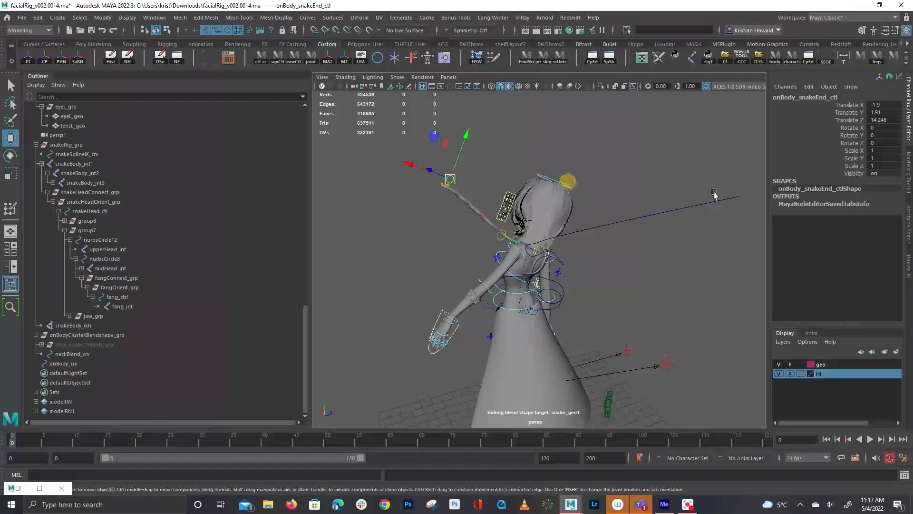
key("ctrl+z")
key("ctrl+z")
key("ctrl+z")
key("ctrl+z")
key("ctrl+z")
key("ctrl+z")
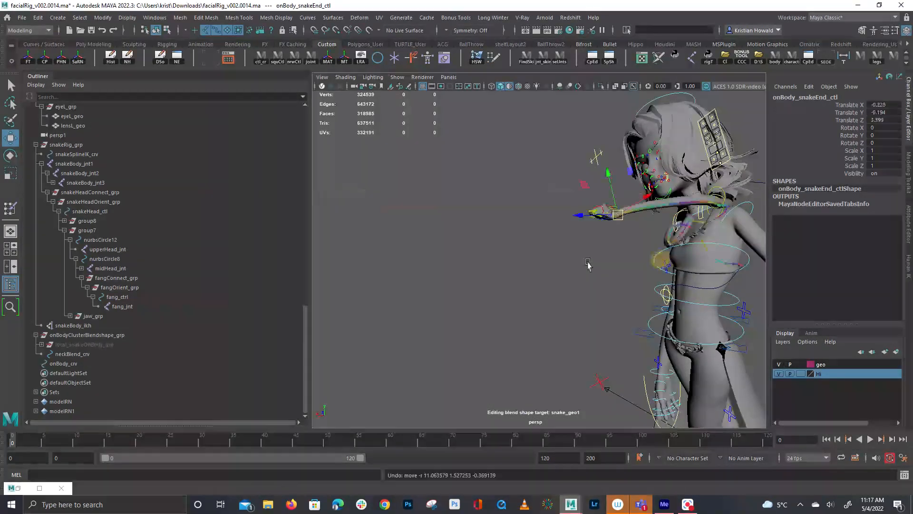
Examine the snake's pose around the shoulder and chest from the side, at a distance and close up.
left_click_drag(621, 271, 627, 340, "alt")
key("f")
right_click_drag(627, 267, 481, 257, "alt")
left_click_drag(481, 257, 449, 220, "alt")
middle_click_drag(449, 220, 395, 281, "alt")
left_click_drag(512, 252, 464, 257, "alt")
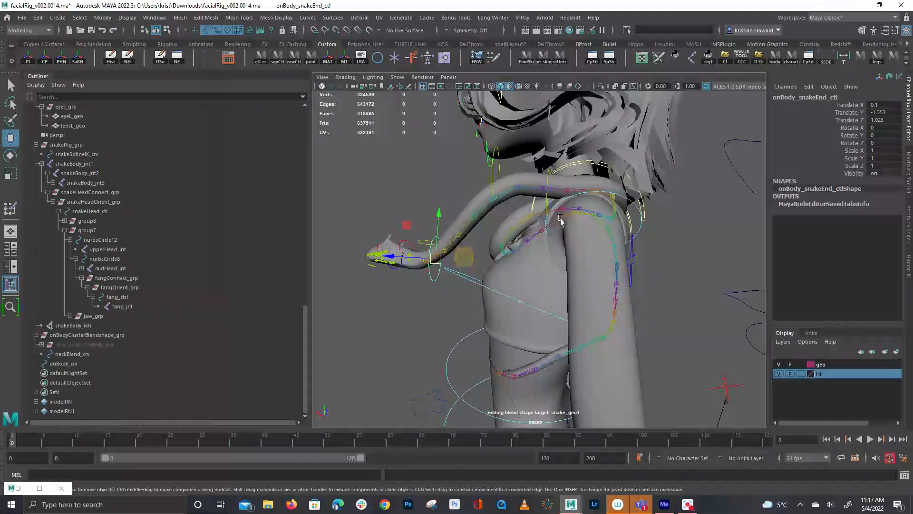
right_click_drag(637, 195, 599, 228, "alt")
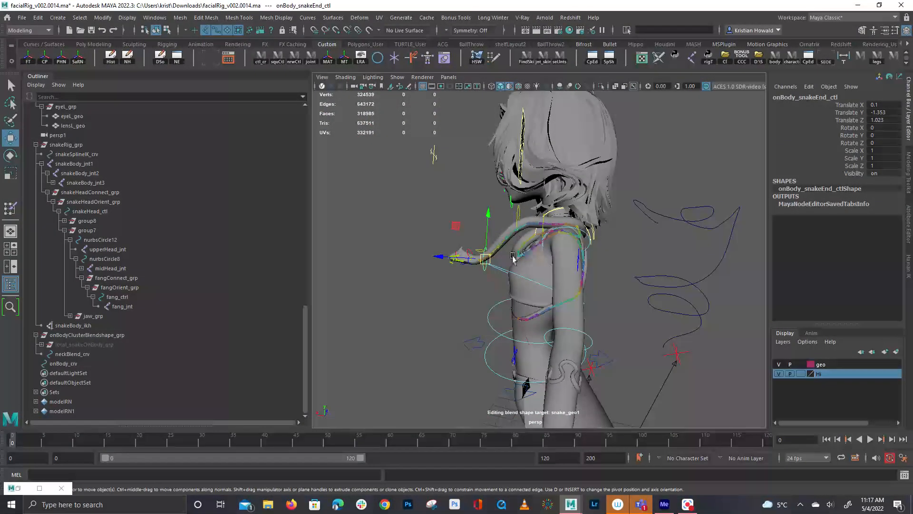
right_click_drag(525, 254, 506, 249, "alt")
right_click_drag(447, 248, 478, 254, "alt")
left_click_drag(434, 276, 551, 267, "alt")
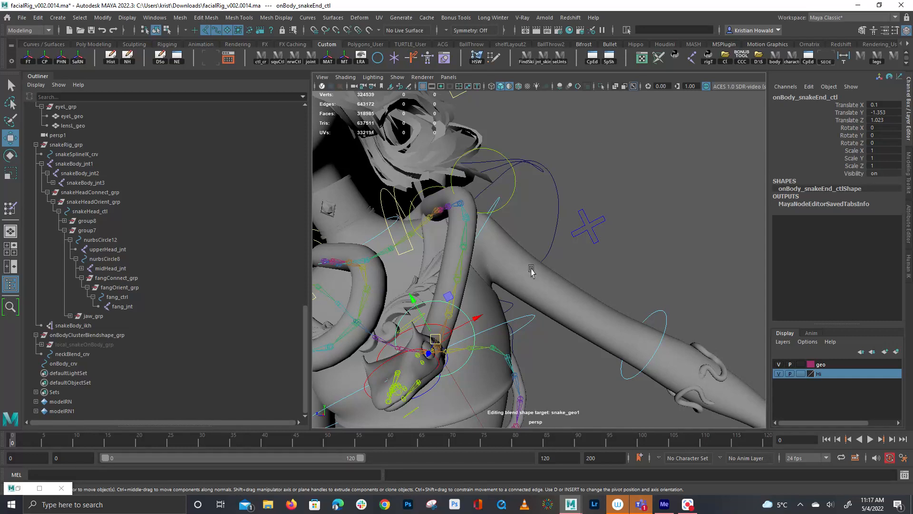
Reset onBody_snakeEnd_ctl by setting Translate X, Y and Z to 0.
scroll(634, 221, "down", 2)
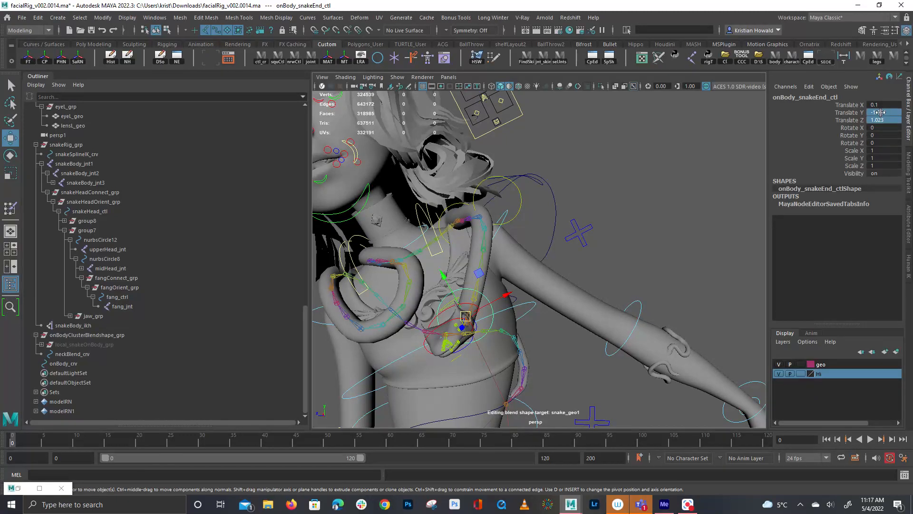
type("0")
key("Return")
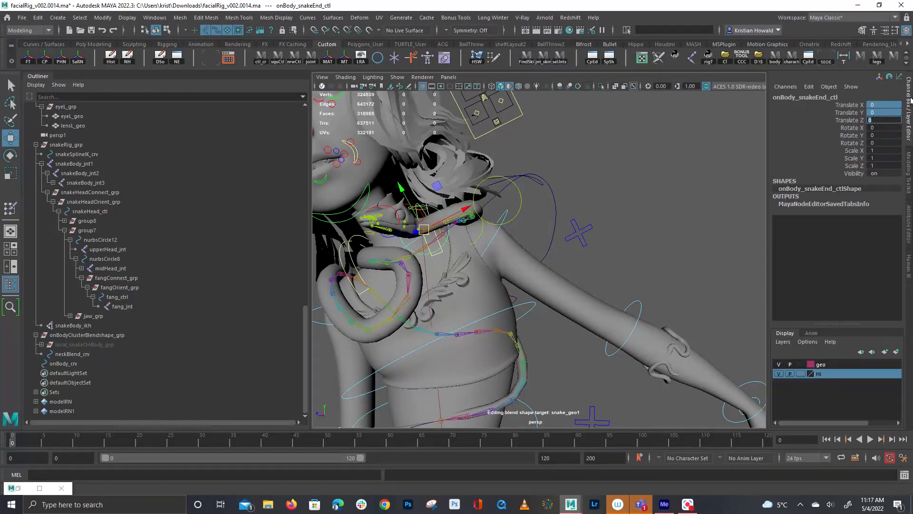
Reset FKSpine1_M, FKChest_M and RootX_M together by setting all translations and Rotate X and Y to 0.
right_click_drag(503, 346, 564, 302, "alt")
left_click(564, 305)
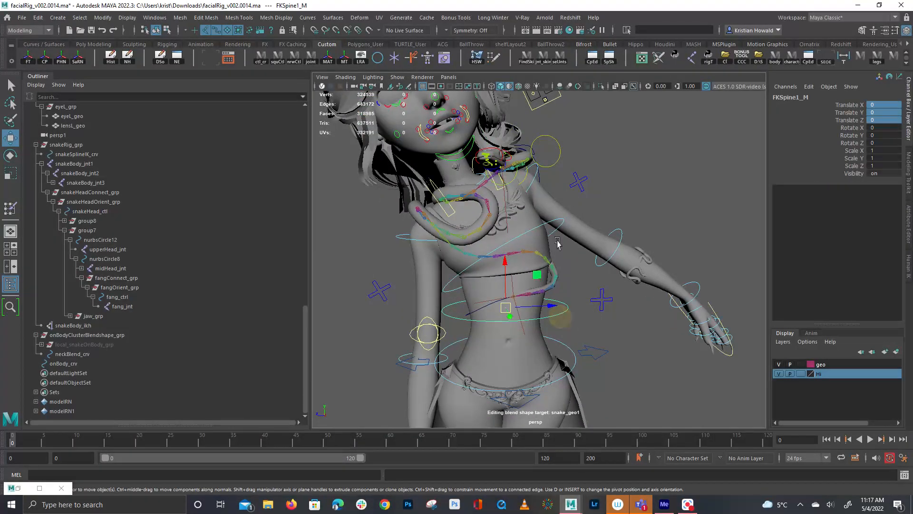
key("period")
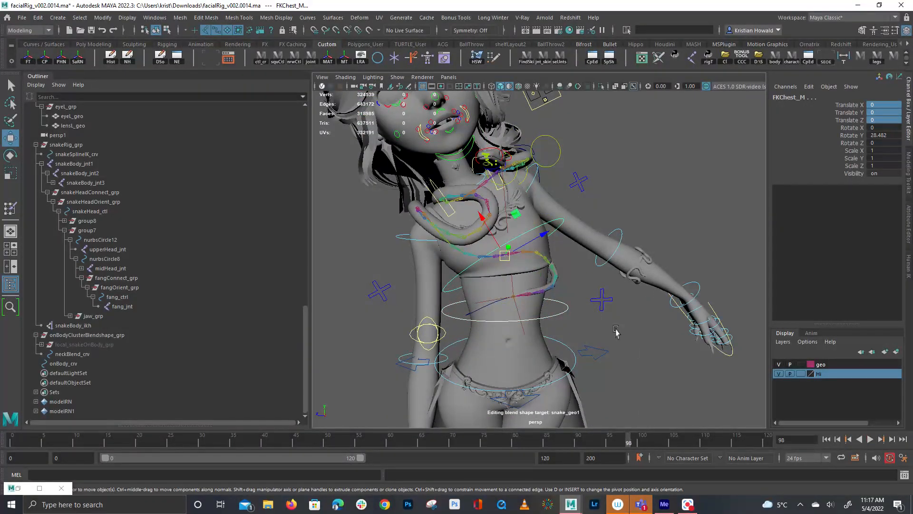
left_click(600, 354)
left_click_drag(883, 108, 881, 101)
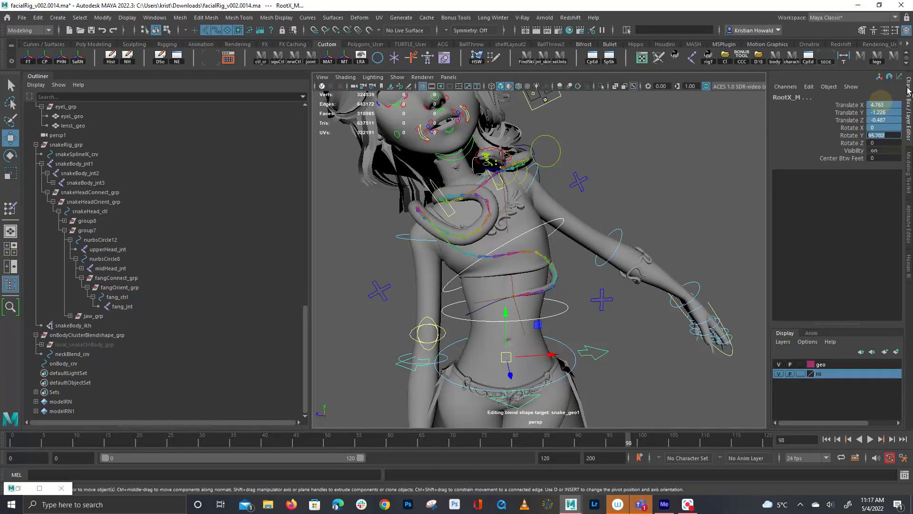
type("0")
key("Return")
Reset the snake's base, mid and end on-body controls together by setting all translations and rotations to 0.
left_click(641, 234)
left_click_drag(525, 239, 632, 240, "alt")
right_click_drag(571, 242, 387, 249, "alt")
middle_click_drag(387, 249, 395, 264, "alt")
right_click_drag(395, 264, 598, 328, "alt")
middle_click_drag(576, 164, 666, 304, "alt")
left_click_drag(666, 304, 530, 271, "alt")
right_click_drag(530, 271, 611, 294, "alt")
middle_click_drag(610, 294, 558, 308, "alt")
left_click_drag(557, 308, 484, 284, "alt")
left_click(490, 289)
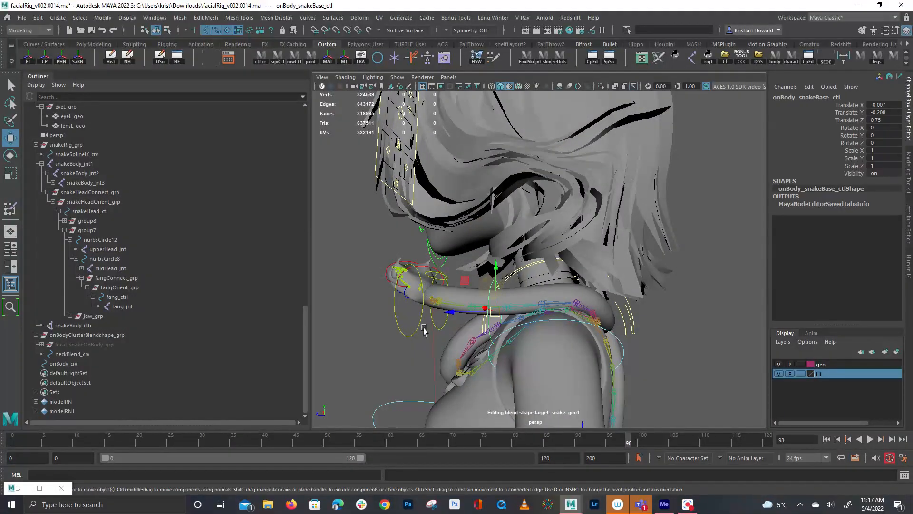
left_click(440, 332)
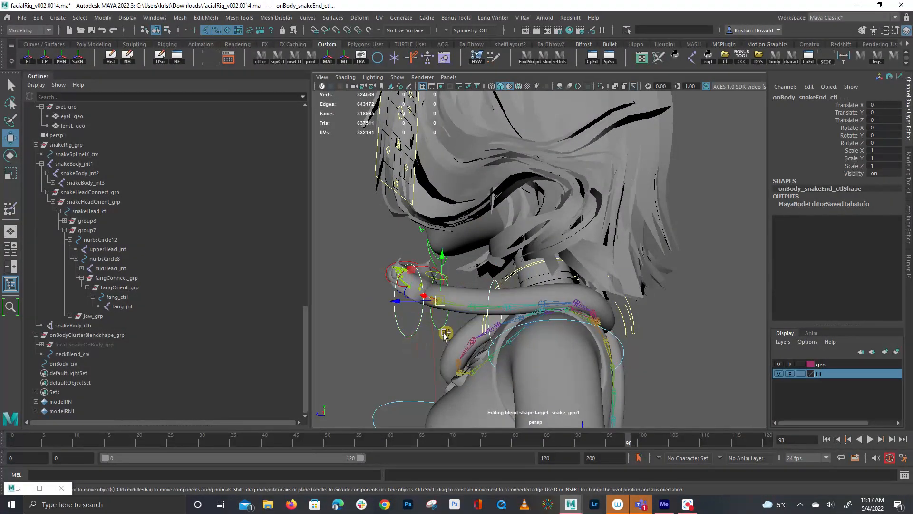
left_click_drag(885, 144, 888, 105)
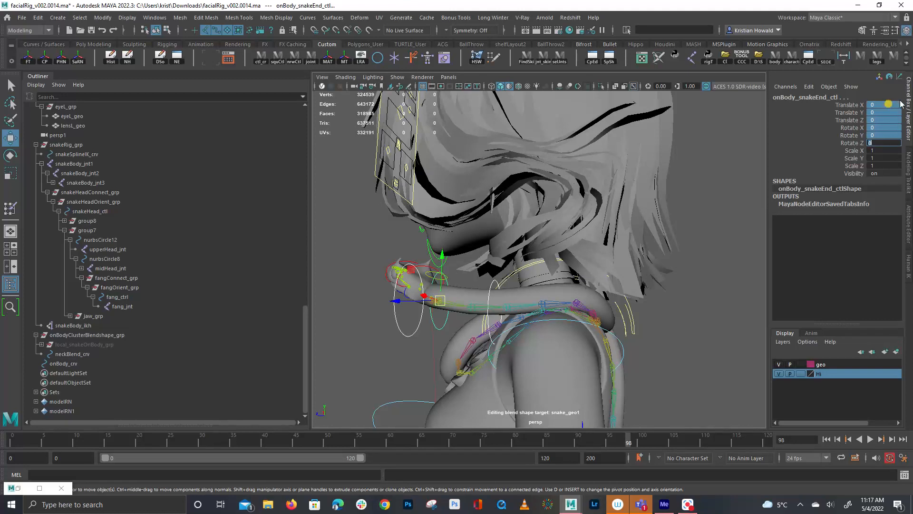
type("0")
key("Return")
Set snakeHead_ctl's Rotate X, Y and Z to 0, deselect it and check the default pose from the front.
left_click_drag(396, 276, 428, 295, "alt")
right_click_drag(428, 295, 488, 327, "alt")
left_click(407, 292)
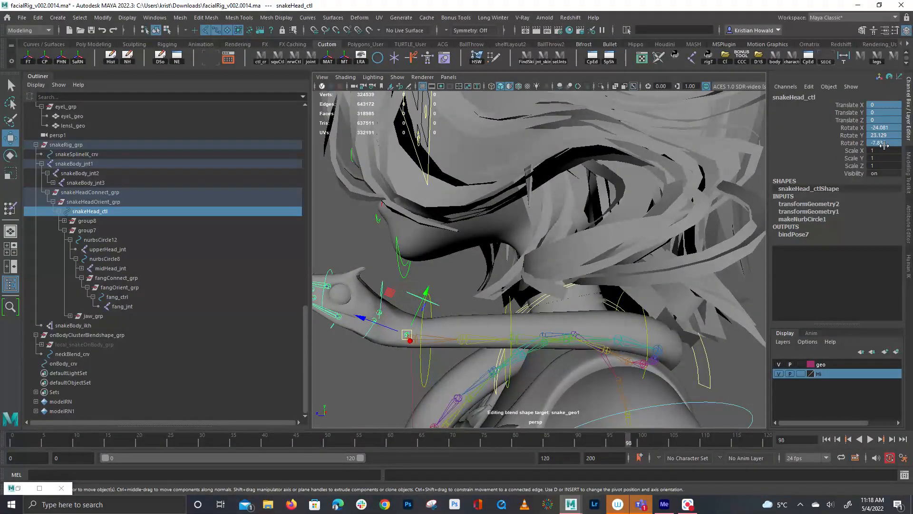
left_click_drag(882, 143, 882, 127)
type("0")
key("Return")
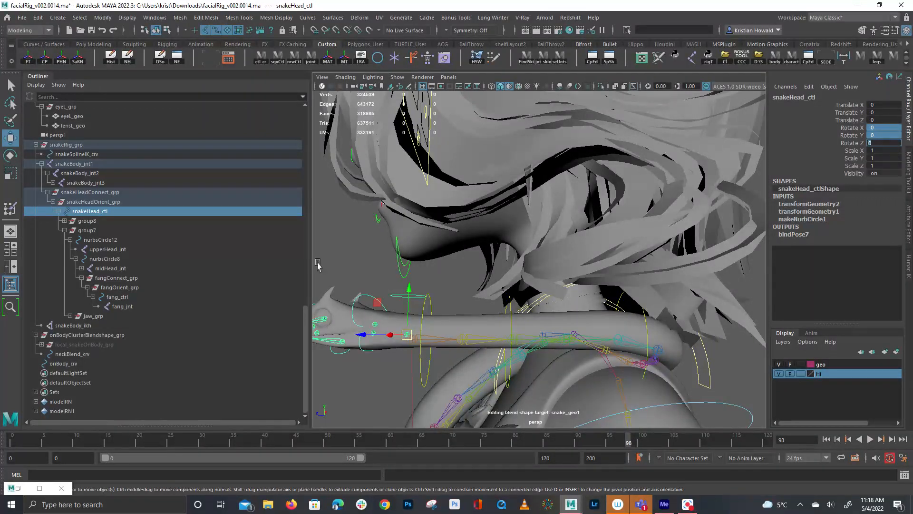
left_click(338, 235)
scroll(340, 234, "down", 8)
left_click_drag(487, 276, 607, 300, "alt")
right_click_drag(606, 300, 665, 326, "alt")
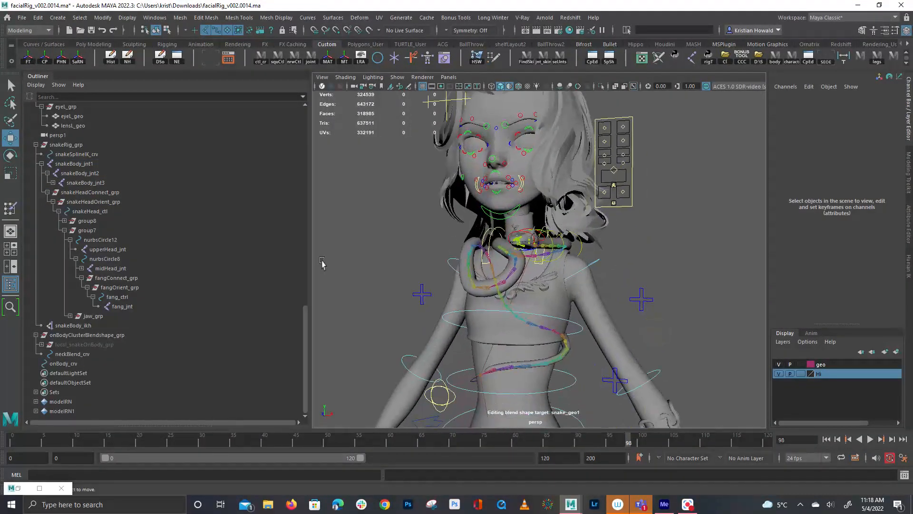
Collapse the Group and snakeRig_grp hierarchies in the Outliner.
scroll(118, 224, "up", 10)
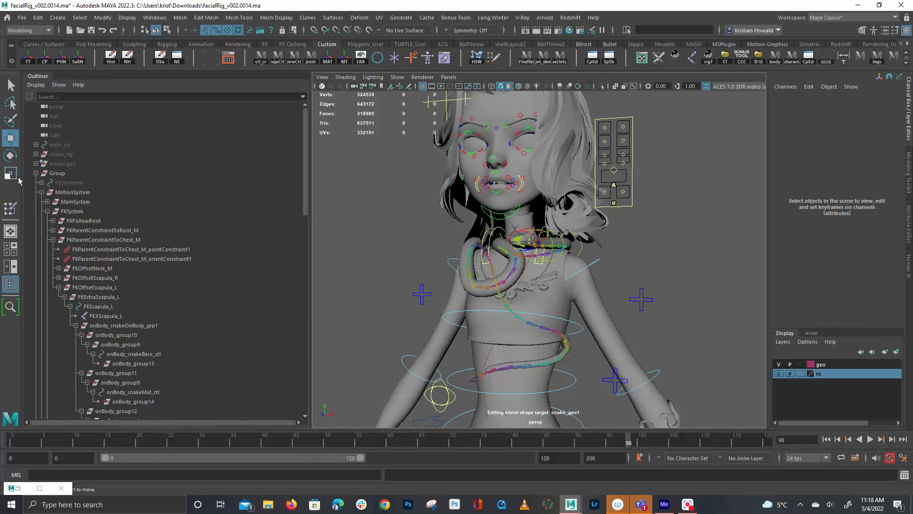
left_click(36, 173)
scroll(52, 195, "down", 3)
scroll(125, 247, "down", 2)
scroll(57, 183, "up", 2)
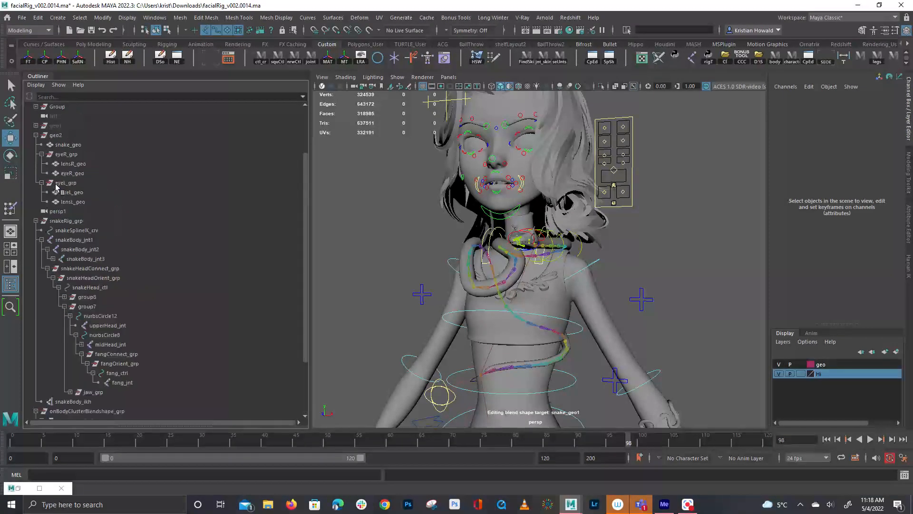
left_click(36, 220)
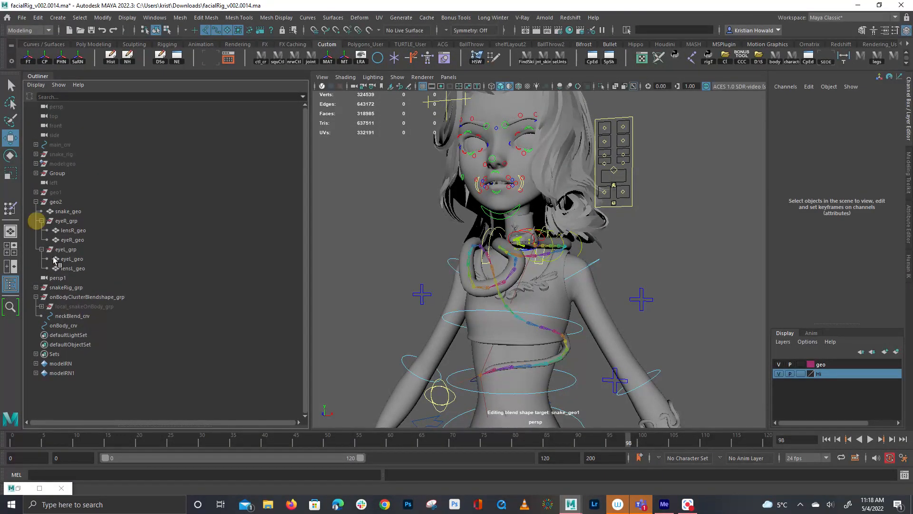
Isolate onBody_crv in the viewport and examine its shape from several angles.
left_click(95, 322)
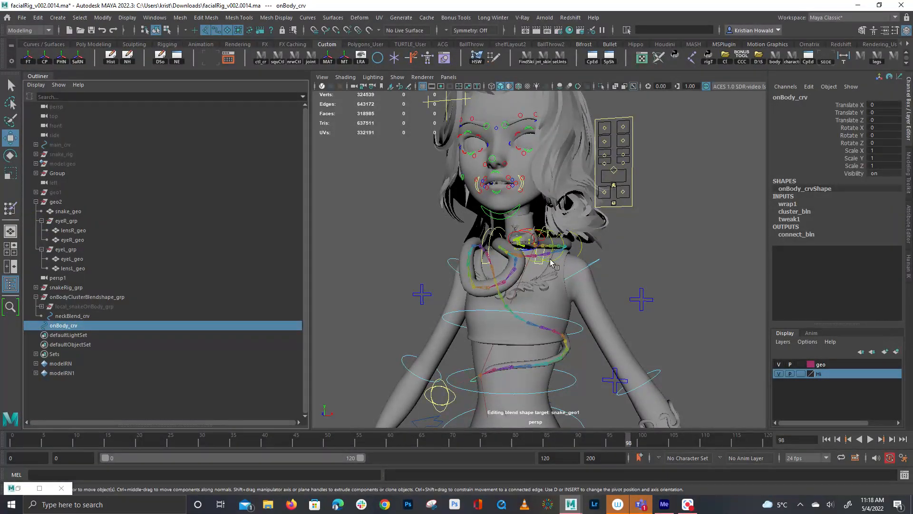
key("ctrl+1")
left_click(649, 273)
left_click_drag(526, 326, 531, 284, "alt")
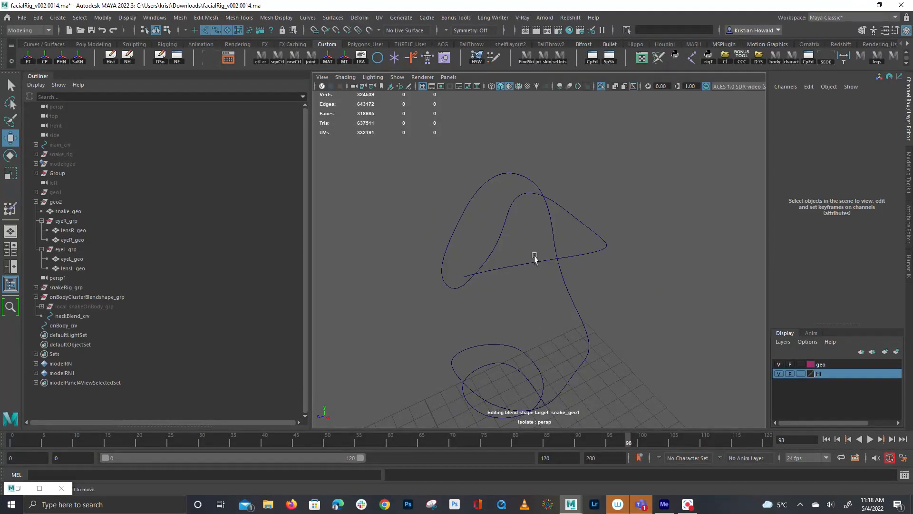
middle_click_drag(632, 422, 682, 232, "alt")
right_click_drag(682, 232, 518, 261, "alt")
left_click_drag(499, 272, 458, 360, "alt")
left_click_drag(633, 261, 553, 169, "alt")
Display onBody_crv's control vertices and select its end vertex, cv[0], for a close look.
left_click(553, 166)
right_click_drag(559, 184, 503, 184)
left_click_drag(526, 188, 474, 219, "alt")
right_click_drag(475, 220, 546, 251, "alt")
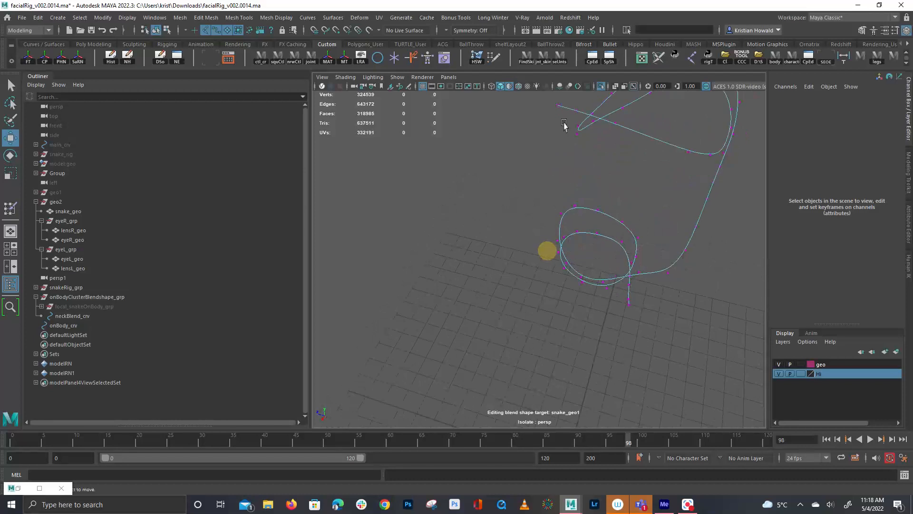
left_click(551, 103)
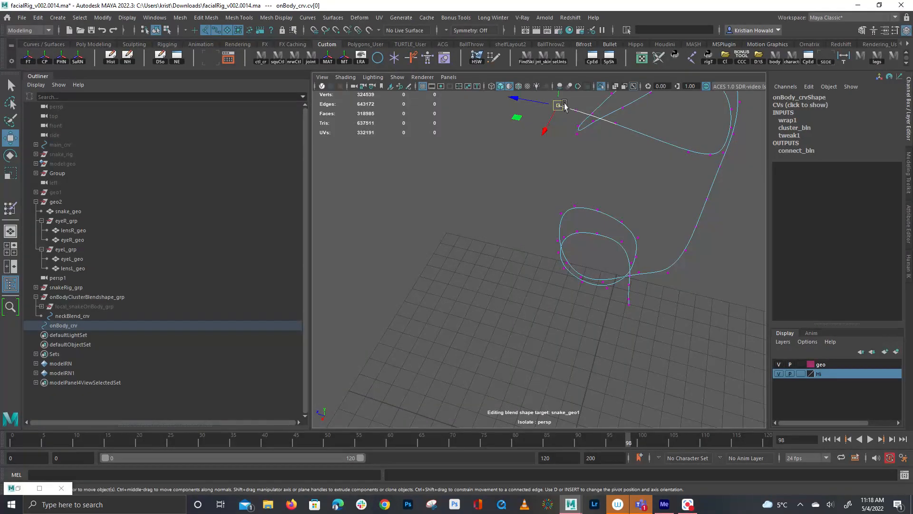
middle_click_drag(547, 124, 593, 301, "alt")
right_click_drag(593, 301, 647, 318, "alt")
left_click_drag(601, 251, 599, 233)
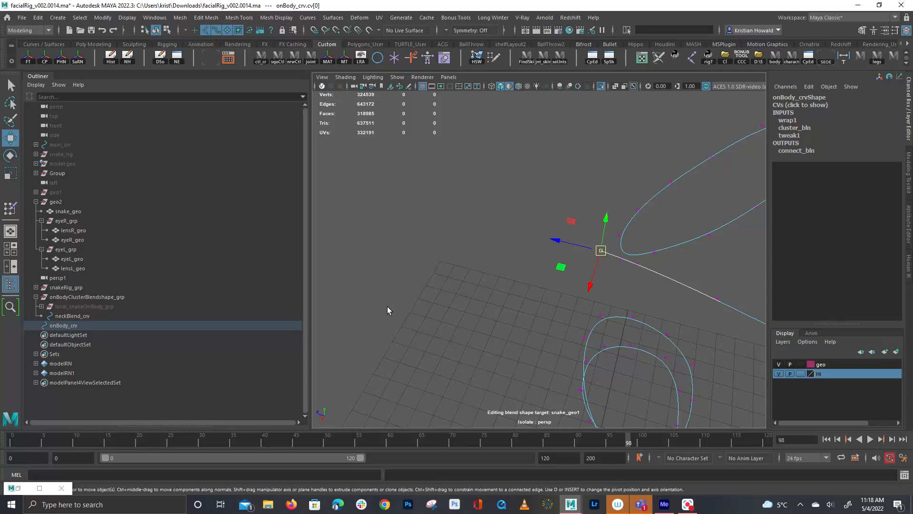
Return onBody_crv to object mode, deselect it and exit isolation to show the whole scene.
scroll(532, 274, "down", 4)
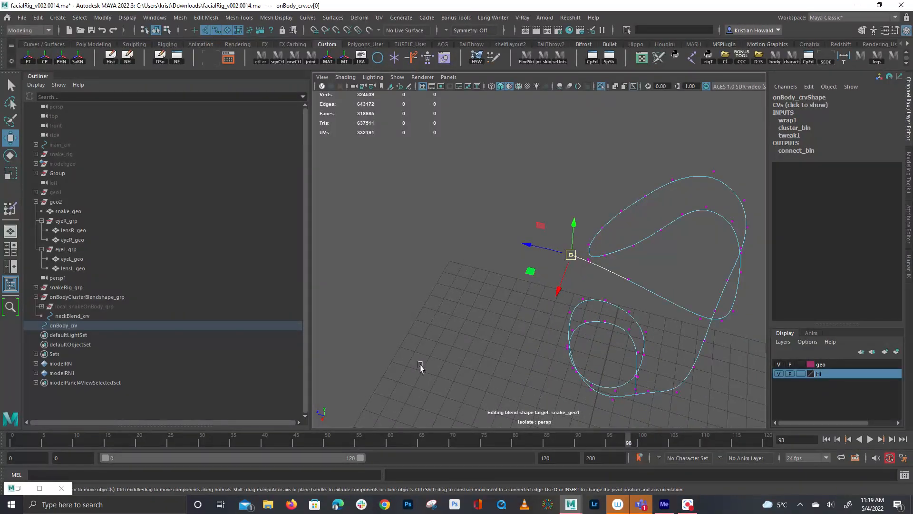
right_click_drag(420, 366, 465, 318)
left_click(465, 318)
left_click_drag(432, 328, 616, 310, "alt")
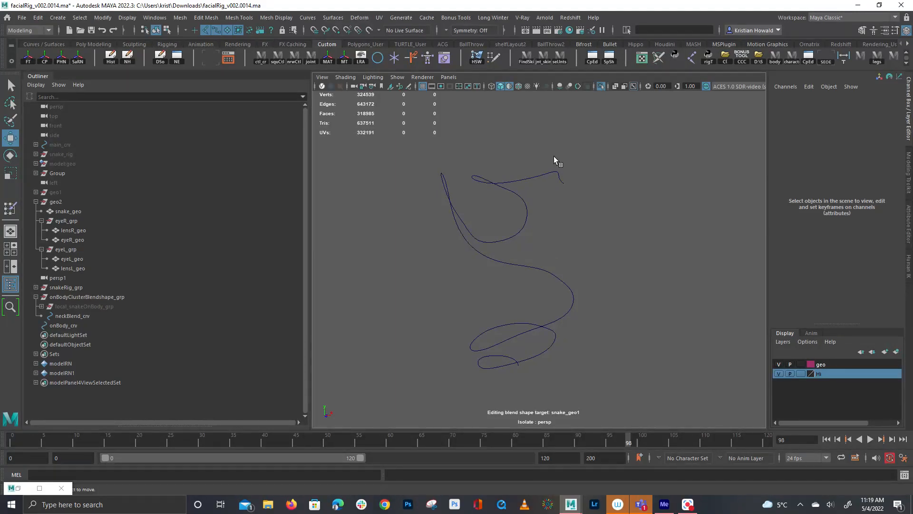
left_click(451, 202)
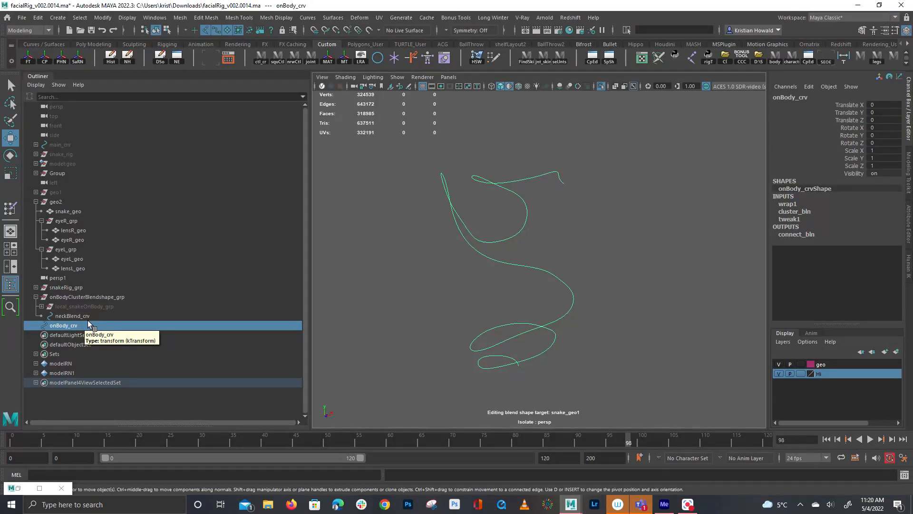
left_click(381, 274)
key("ctrl+1")
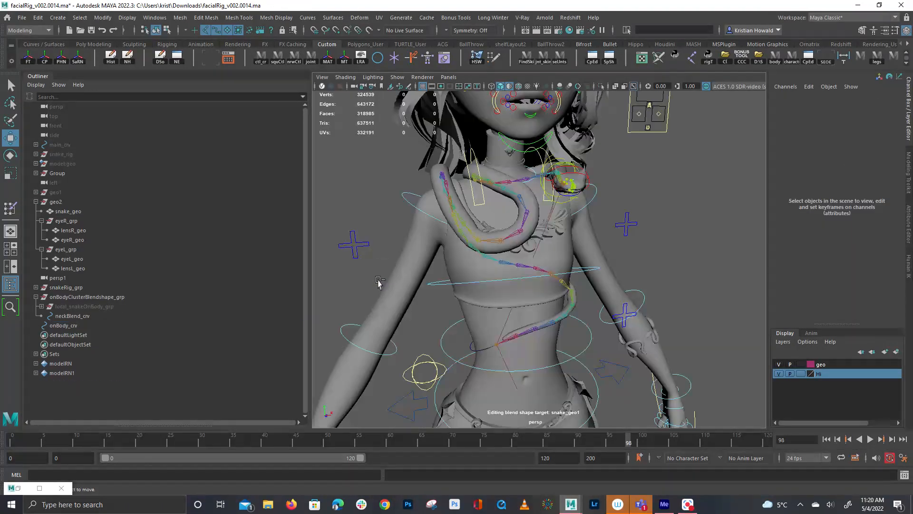
Isolate neckBlend_crv and examine its shape from several angles.
left_click(114, 317)
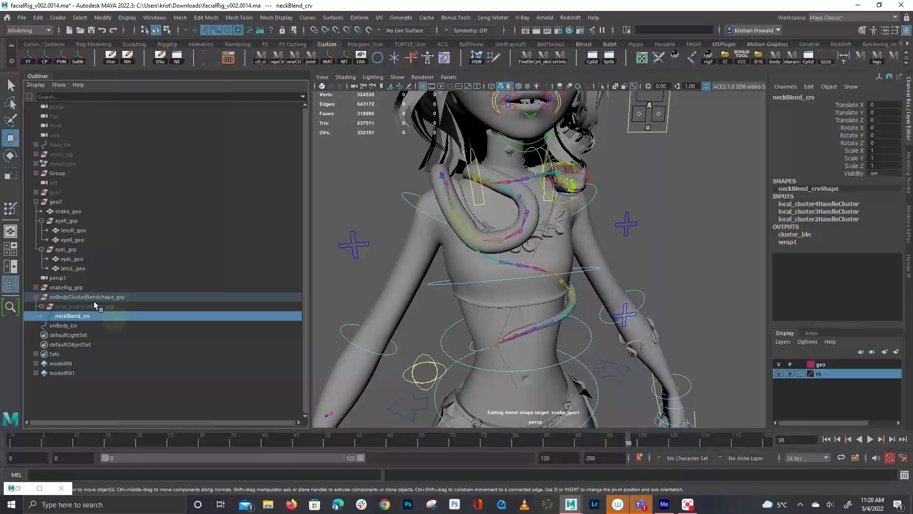
key("ctrl+1")
left_click(695, 246)
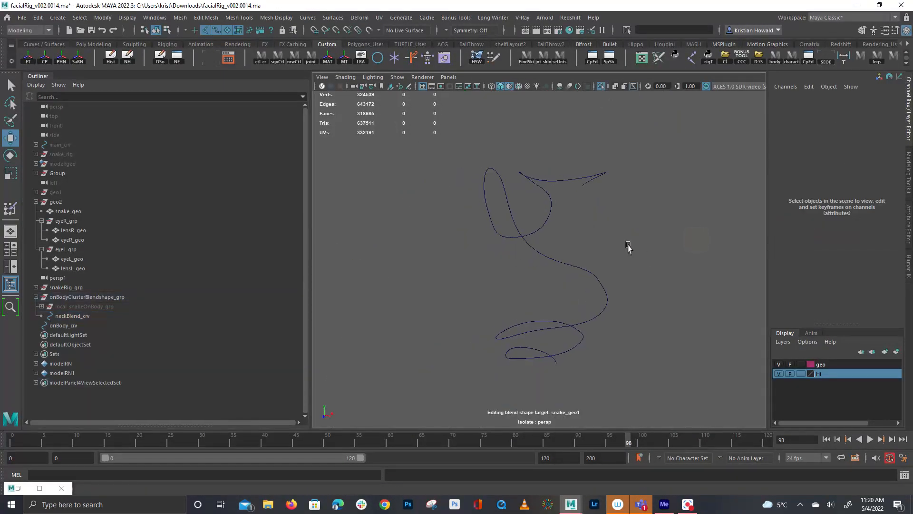
left_click_drag(640, 251, 552, 209, "alt")
left_click(61, 325)
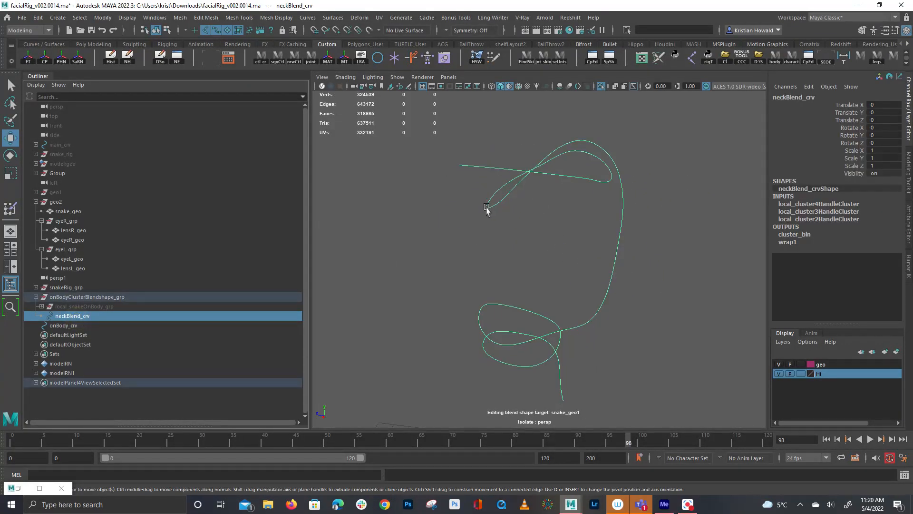
left_click(575, 258)
left_click(593, 304)
left_click_drag(591, 306, 509, 236, "alt")
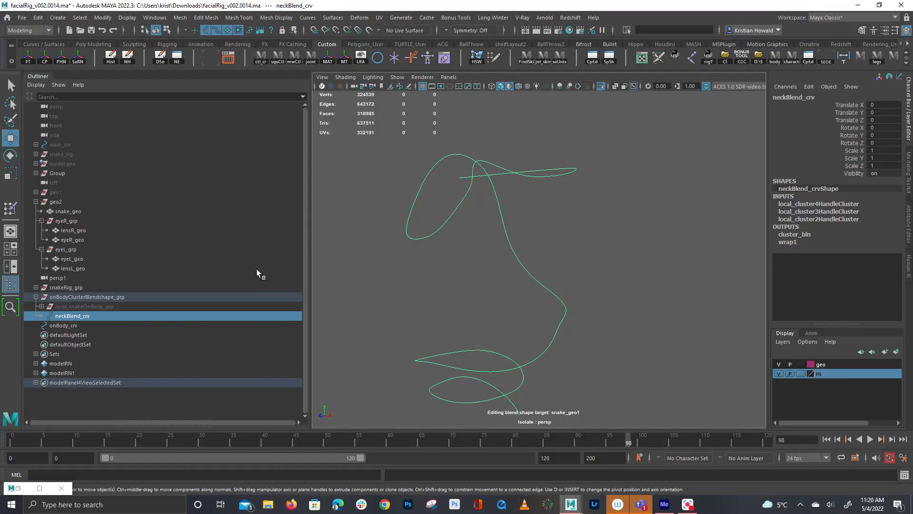
Review the Blend Shape options with neckBlend_crv and onBody_crv selected, close them and exit isolation.
left_click(84, 325, "ctrl")
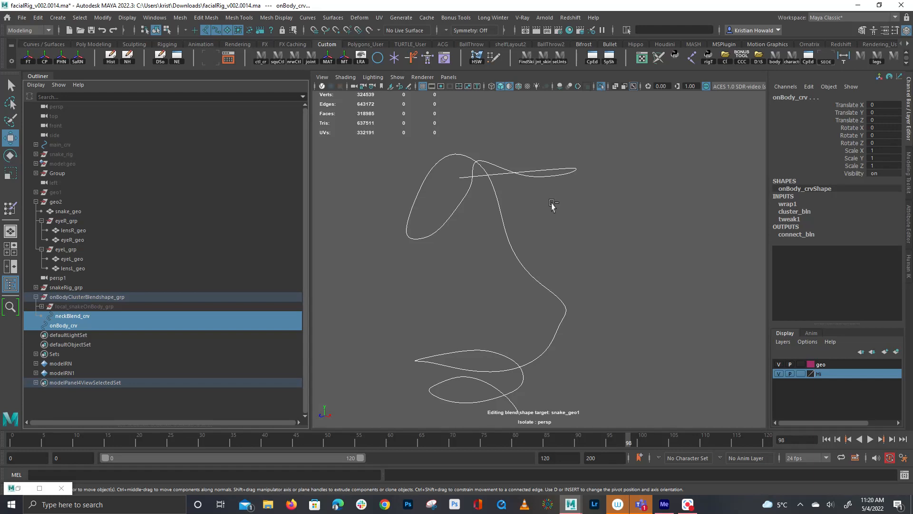
key("space")
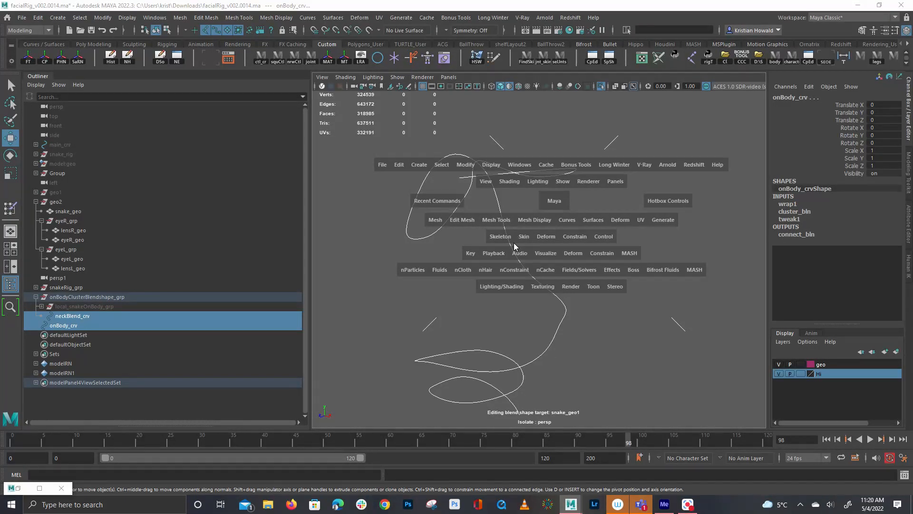
left_click(545, 236)
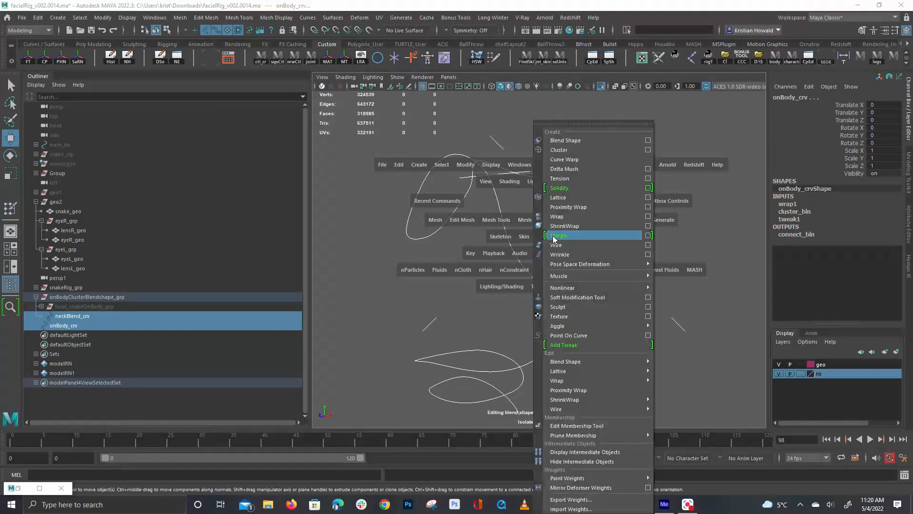
left_click(648, 140)
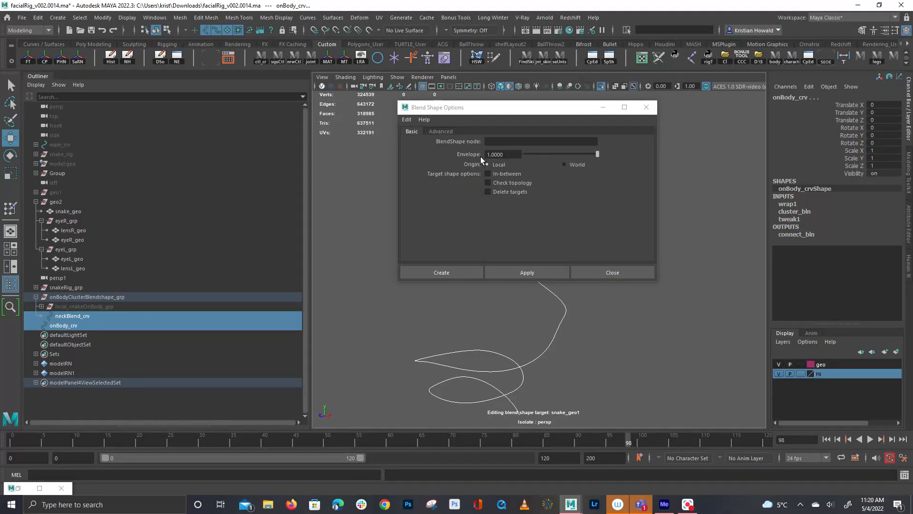
left_click(527, 272)
left_click(646, 107)
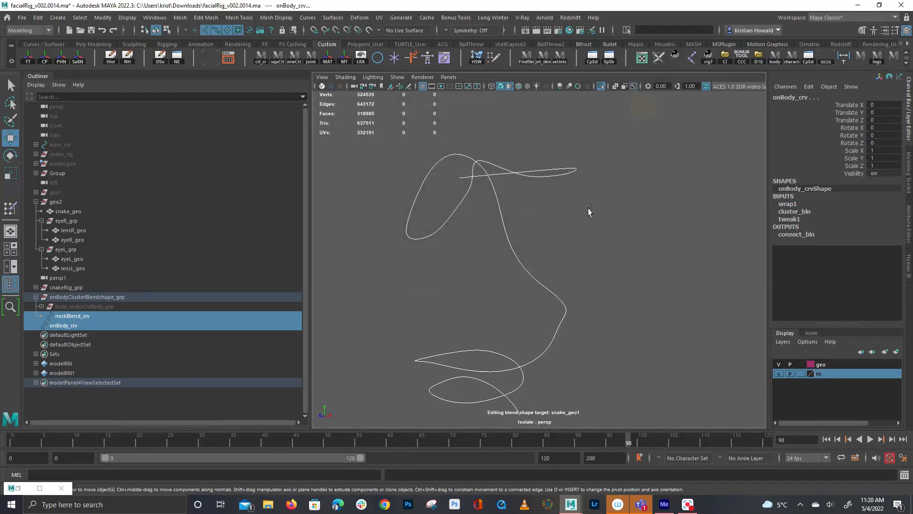
left_click(613, 200)
scroll(625, 249, "down", 5)
key("ctrl+1")
Move the Main control along X to about -12.54 and set the current time to frame 0.
middle_click_drag(696, 362, 686, 223, "alt")
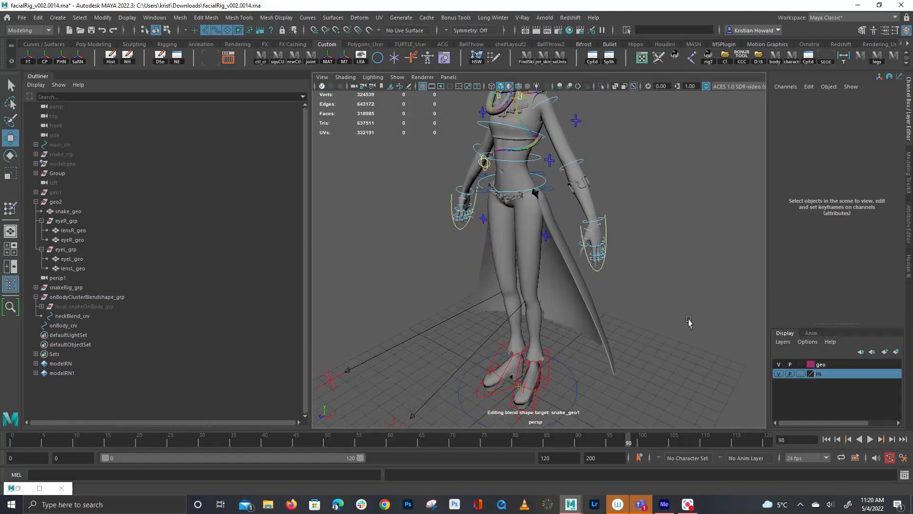
left_click_drag(689, 319, 692, 331, "alt")
left_click(561, 373)
left_click_drag(553, 364, 424, 304)
middle_click_drag(554, 191, 573, 289, "alt")
left_click_drag(619, 303, 551, 213, "alt")
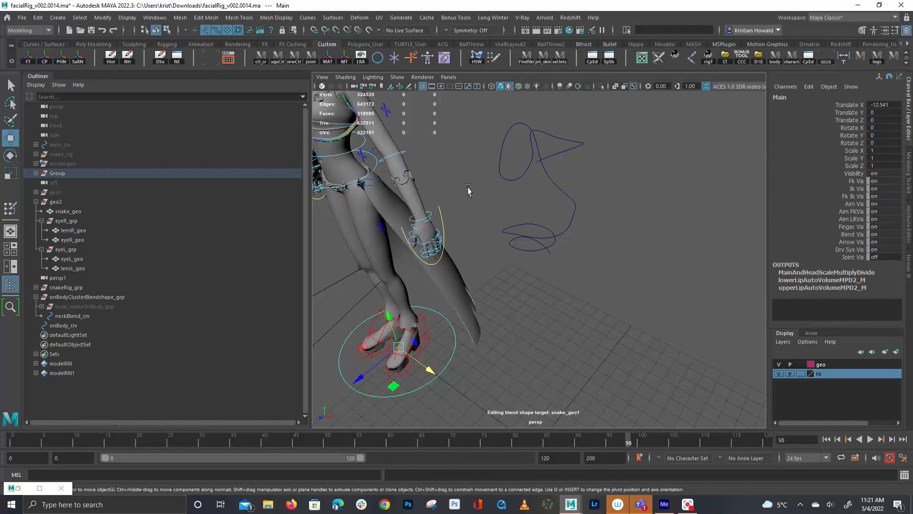
left_click_drag(29, 442, 14, 442)
left_click(114, 316)
double_click(109, 308)
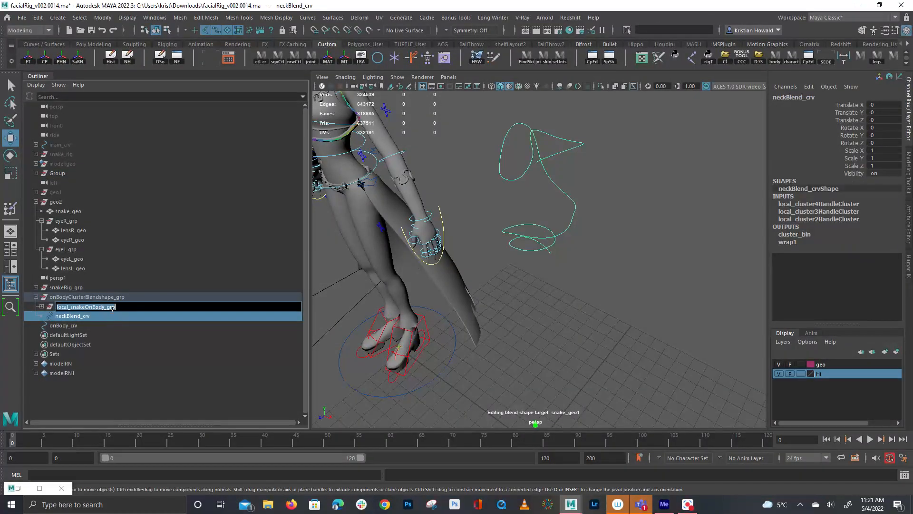
type("h")
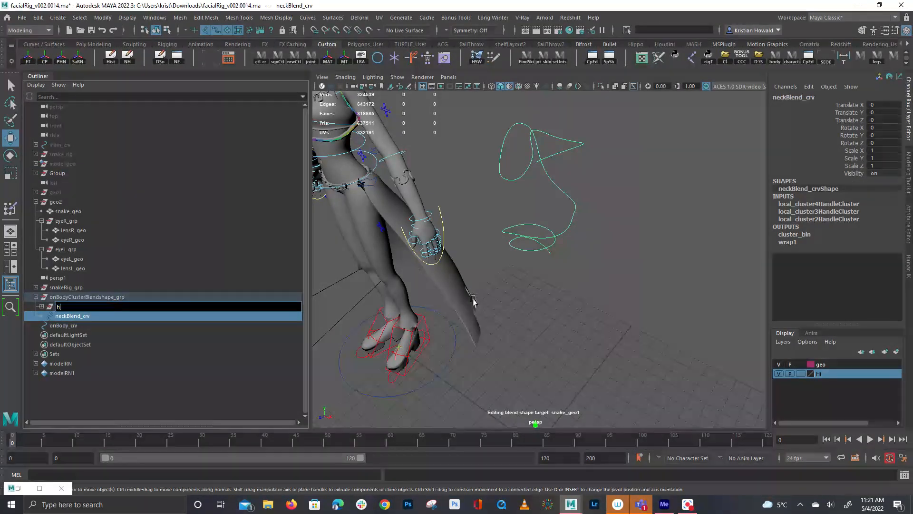
left_click(62, 336)
key("ctrl+z")
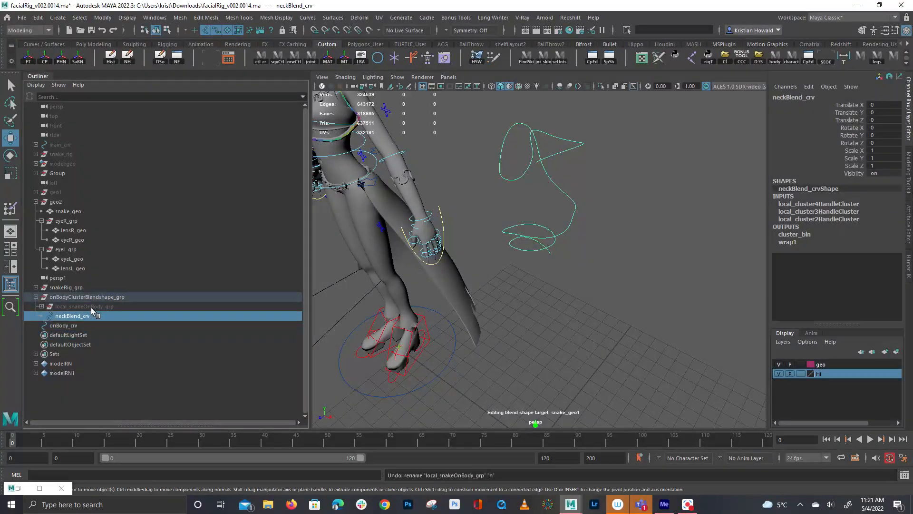
key("ctrl+z")
Unhide local_snakeOnBody_grp and display neckBlend_crv's control vertices beside the three local control circles.
key("h")
left_click(642, 239)
left_click_drag(571, 253, 520, 276, "alt")
right_click_drag(520, 276, 598, 311, "alt")
left_click_drag(597, 310, 556, 165, "alt")
left_click_drag(569, 198, 538, 214)
right_click_drag(644, 265, 598, 259)
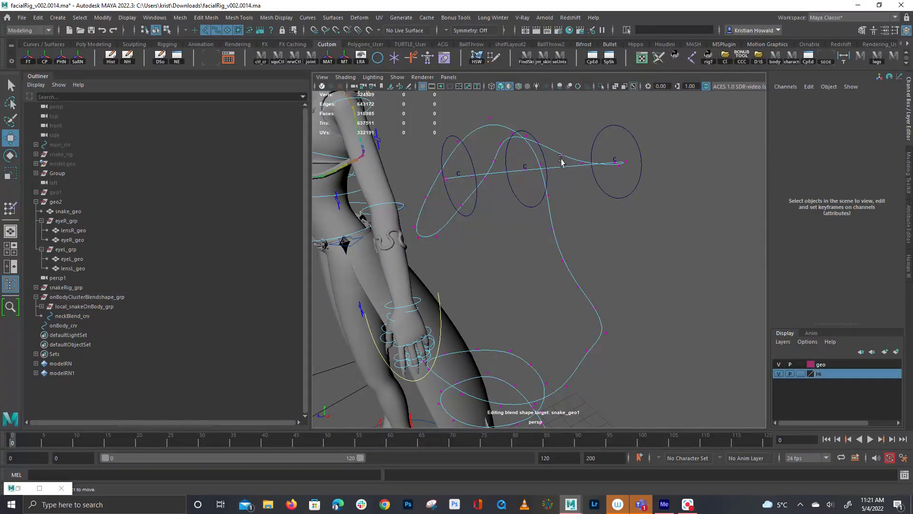
middle_click_drag(538, 352, 614, 252, "alt")
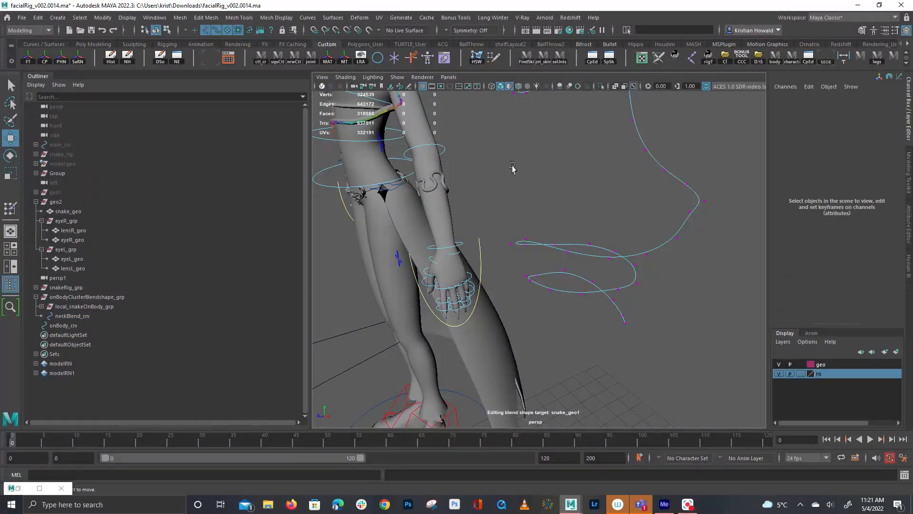
middle_click_drag(655, 133, 634, 251, "alt")
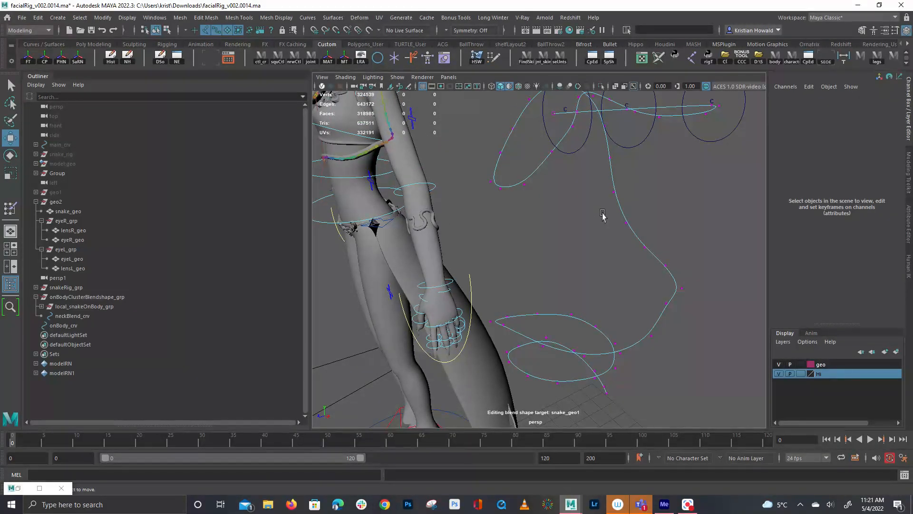
left_click_drag(627, 189, 581, 223, "alt")
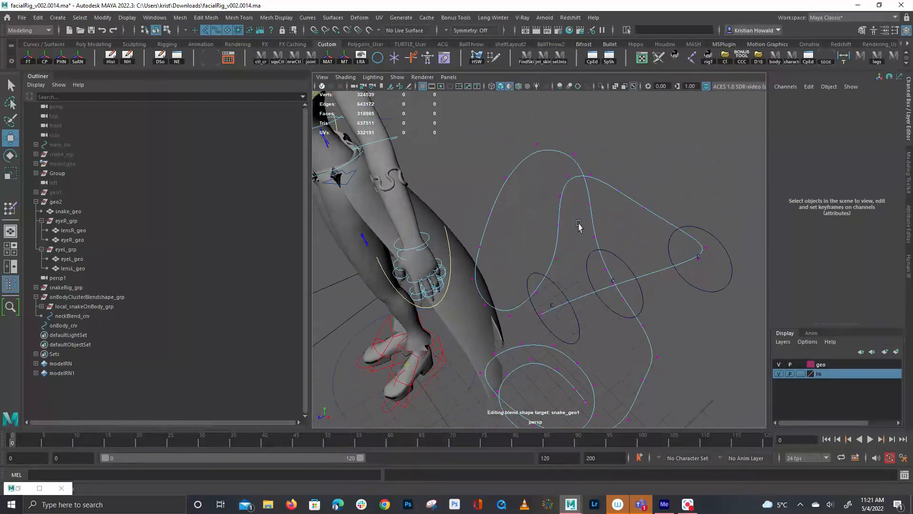
Select neckBlend_crv's control vertices cv[0:1] and look through the available deformers, such as Cluster.
left_click(540, 316)
key("q")
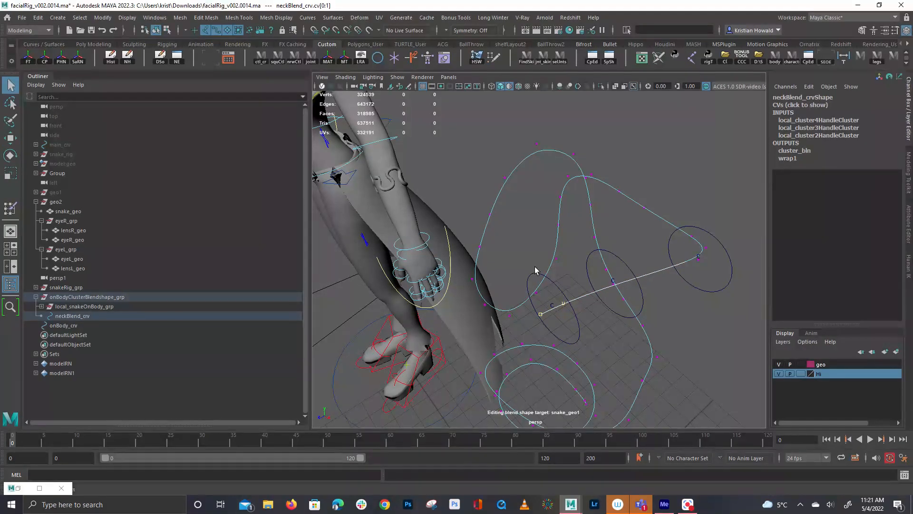
key("space")
left_click(463, 205)
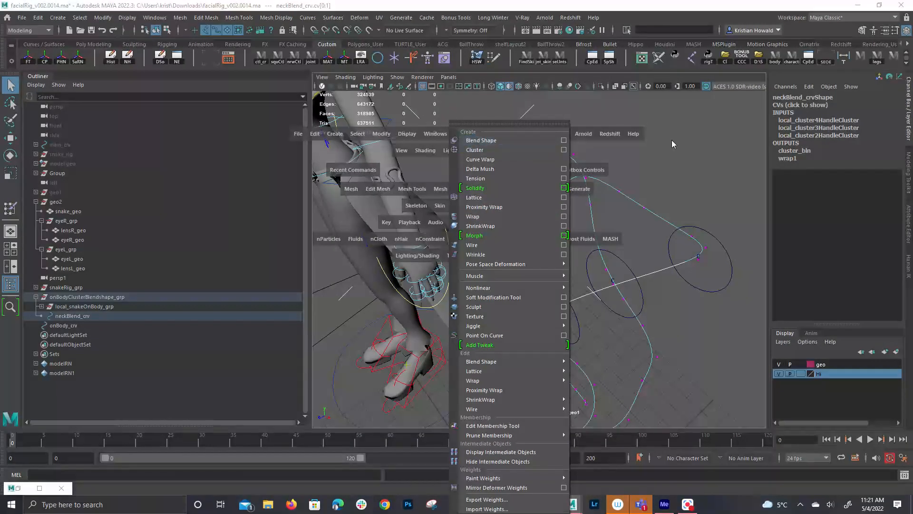
left_click(735, 135)
Select neckBlend_crv's control vertices at the middle and far control circles in turn, and clear the selection.
left_click(614, 285)
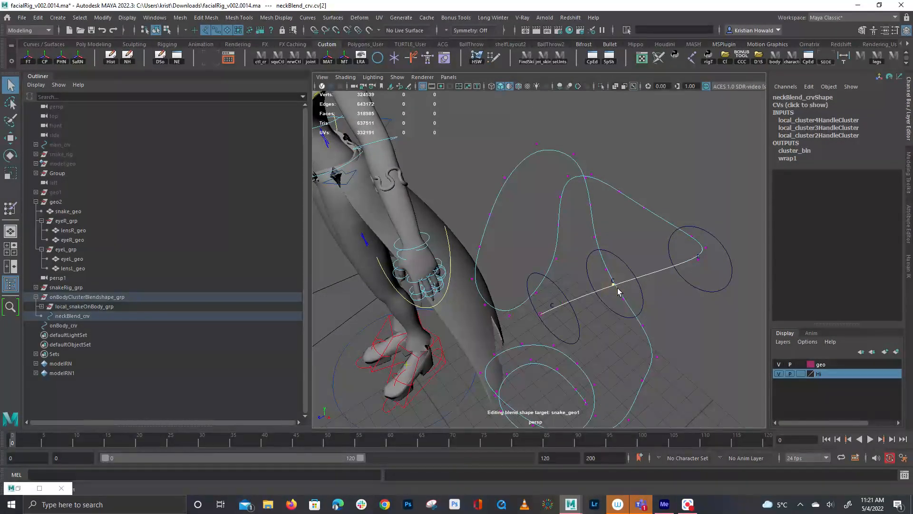
left_click(697, 260)
left_click(675, 325)
Expand the whole local_snakeOnBody_grp hierarchy to show its controls and cluster handles.
middle_click_drag(592, 320, 475, 288, "alt")
right_click_drag(476, 288, 614, 191, "alt")
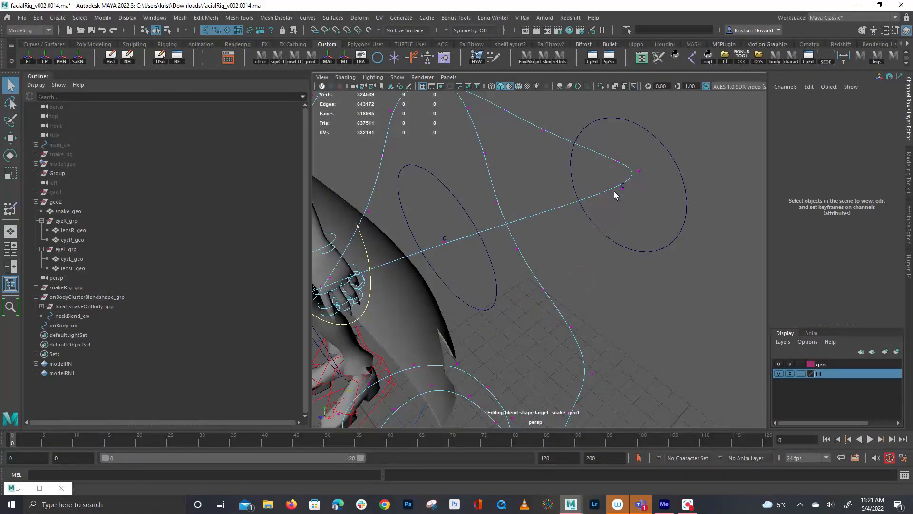
left_click(41, 307, "shift")
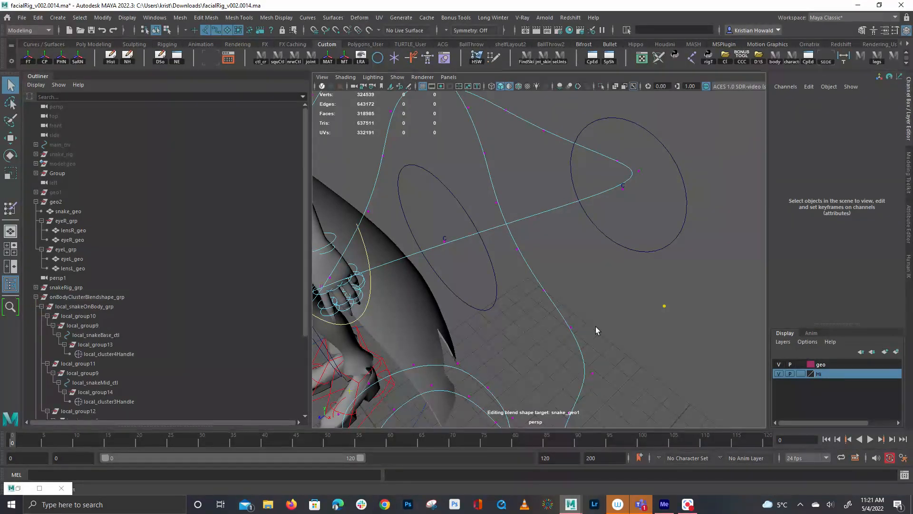
Create a new circle control nested inside two parent groups at the scene origin.
right_click_drag(645, 310, 521, 267, "alt")
left_click_drag(522, 267, 635, 190, "alt")
right_click_drag(636, 189, 618, 243, "alt")
left_click_drag(617, 242, 600, 242, "alt")
left_click(264, 59)
left_click(262, 57)
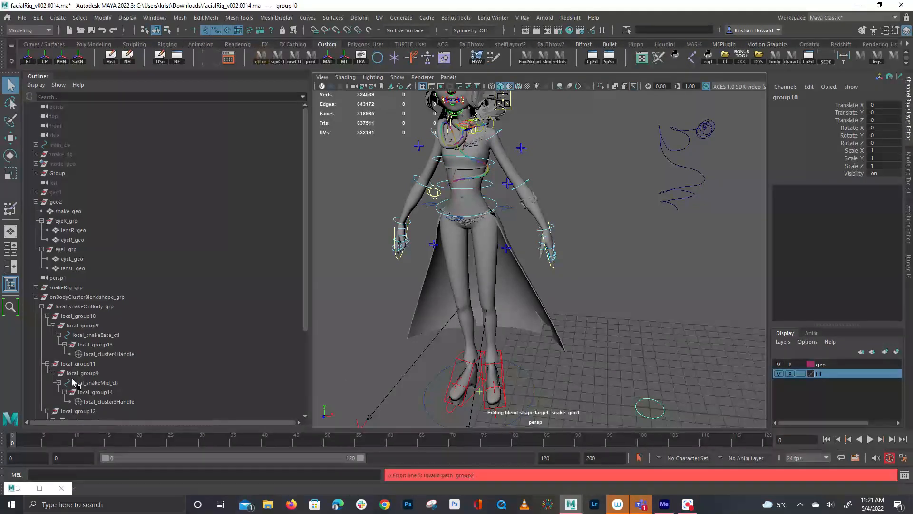
Rename the new circle's top group as connect_grp.
scroll(108, 382, "down", 4)
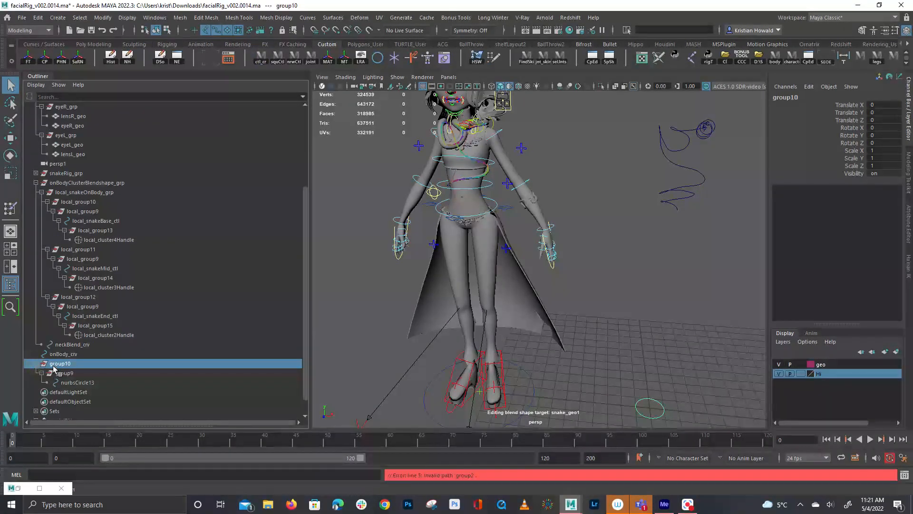
scroll(111, 203, "up", 4)
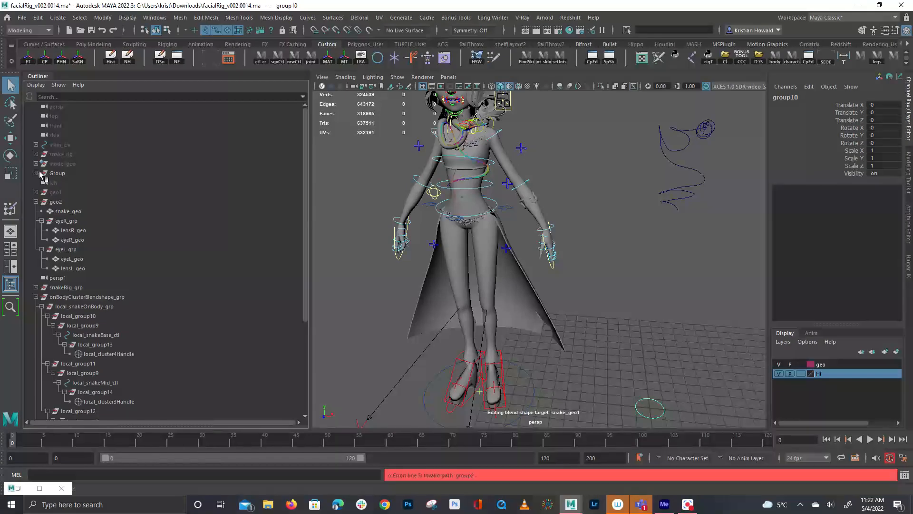
scroll(138, 285, "down", 5)
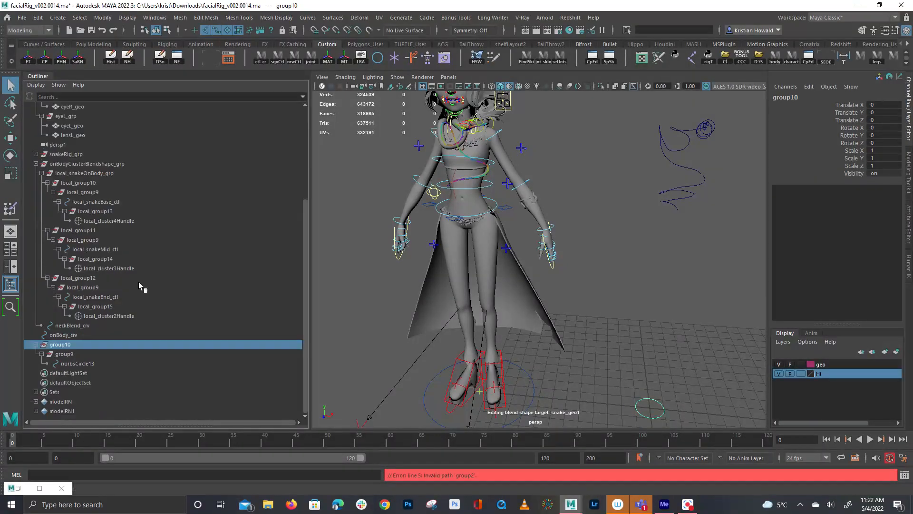
double_click(75, 347)
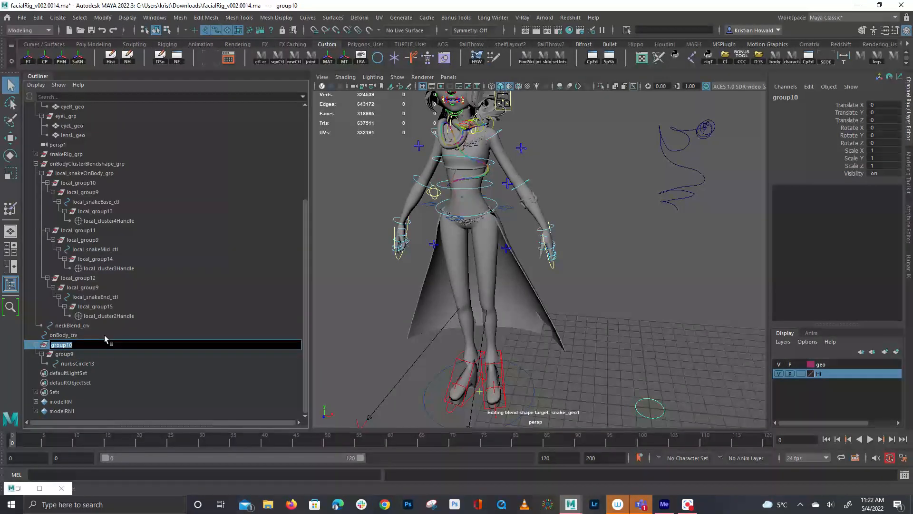
type("connect_g")
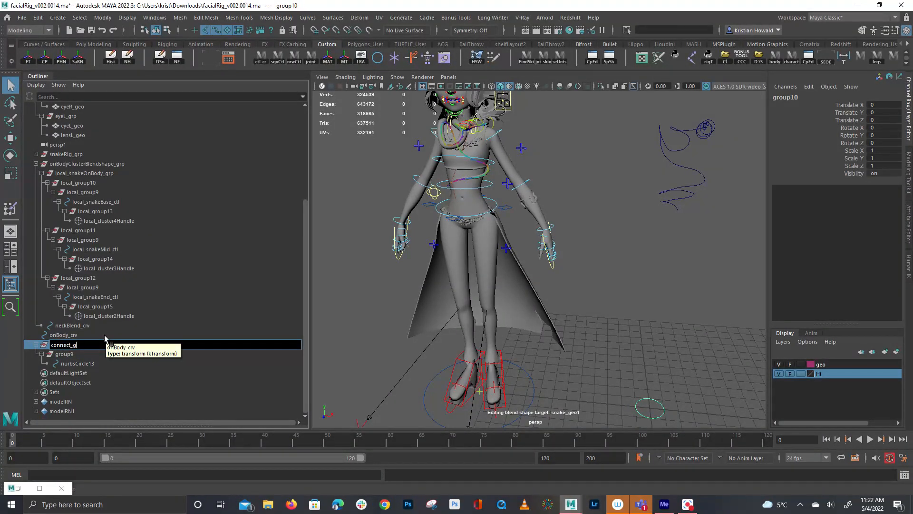
type("rp")
key("Return")
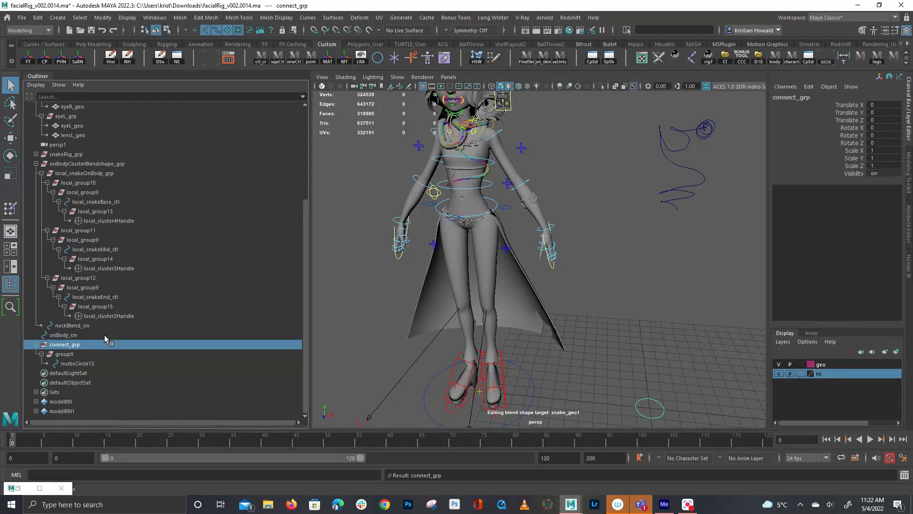
Rename the child group under connect_grp as orient_grp and its circle as _ctrl.
double_click(150, 351)
type("ore")
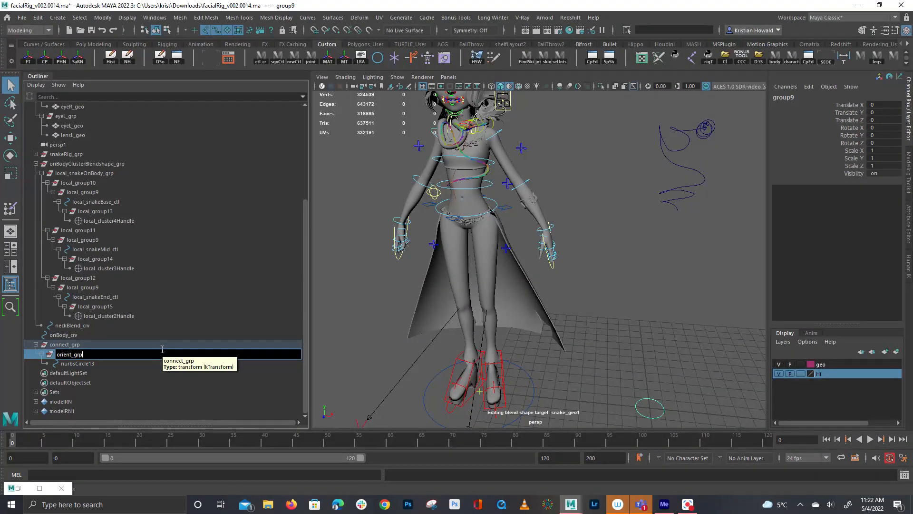
key("Return")
double_click(150, 363)
key("BackSpace")
key("Return")
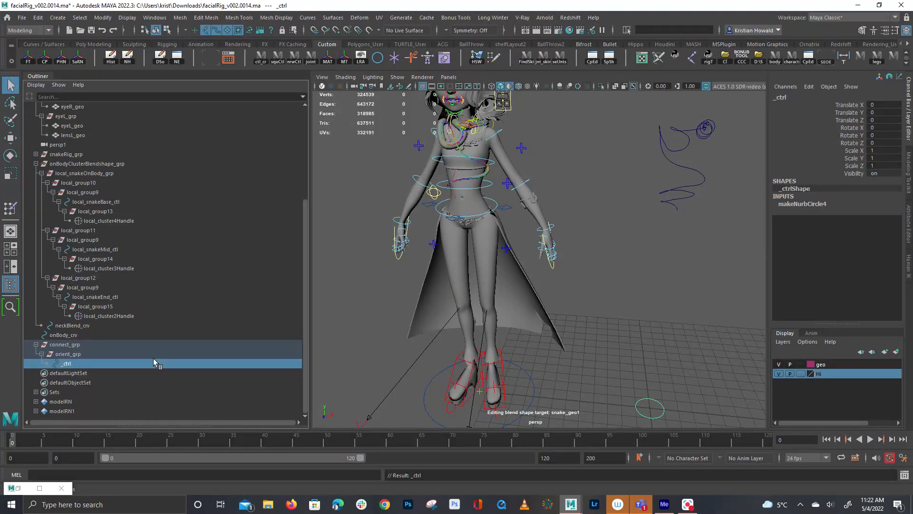
Duplicate the connect_grp hierarchy twice and expand both copies to show their groups and circles.
left_click(109, 344)
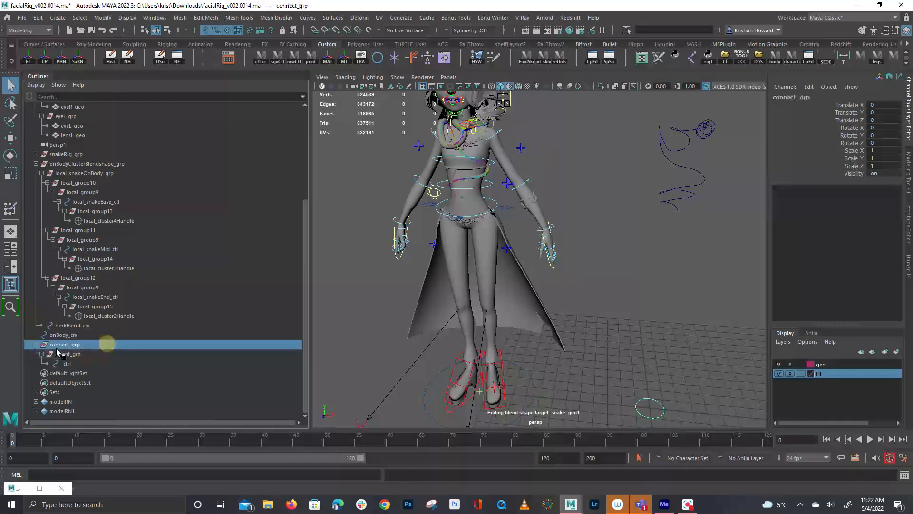
key("ctrl+d")
key("ctrl+d")
left_click(36, 382)
left_click(35, 374)
scroll(155, 348, "down", 2)
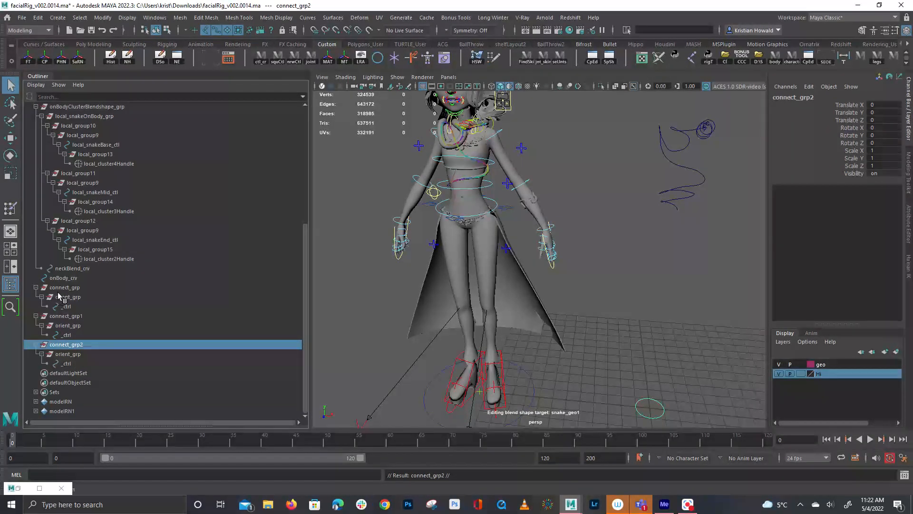
Match all transforms of connect_grp to local_cluster4Handle.
left_click(89, 287)
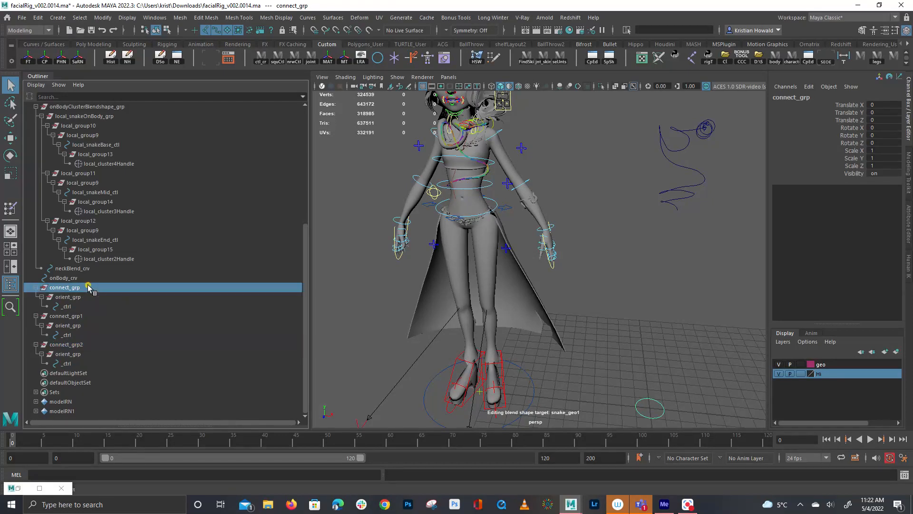
left_click(121, 164, "ctrl")
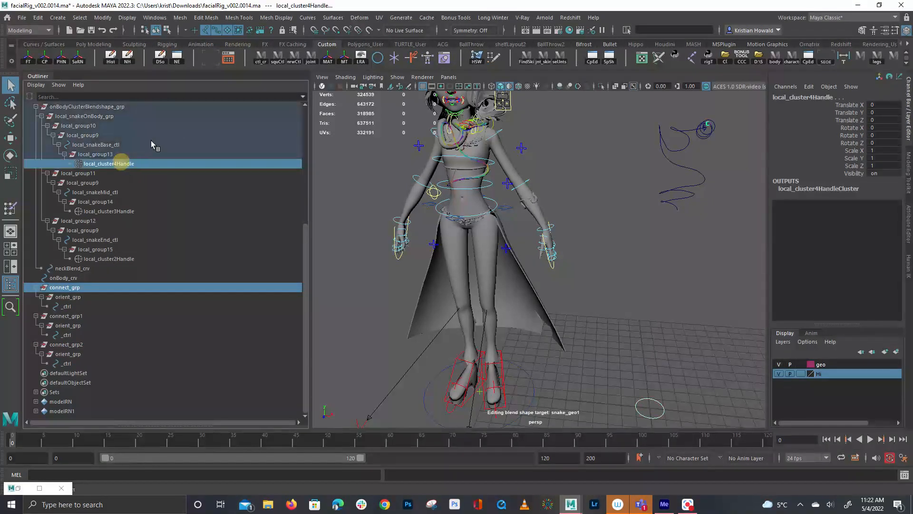
left_click(103, 17)
mouse_move(145, 72)
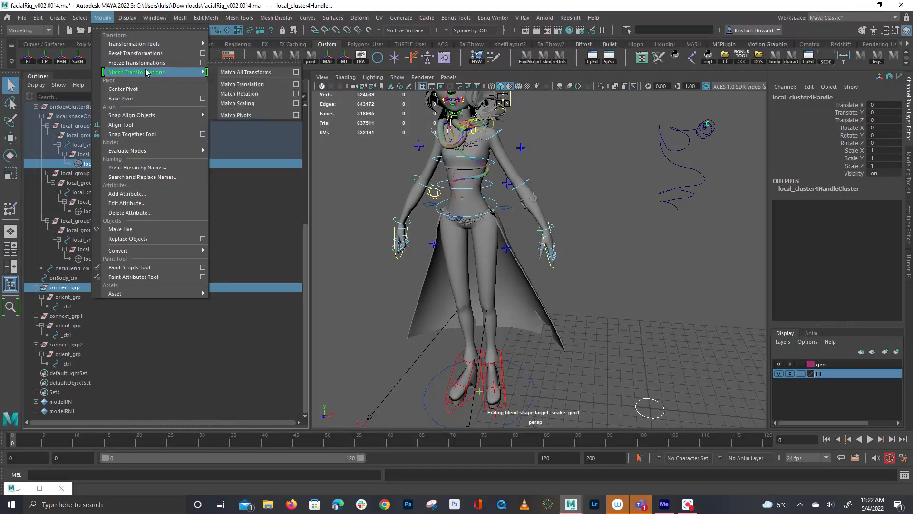
left_click(244, 72)
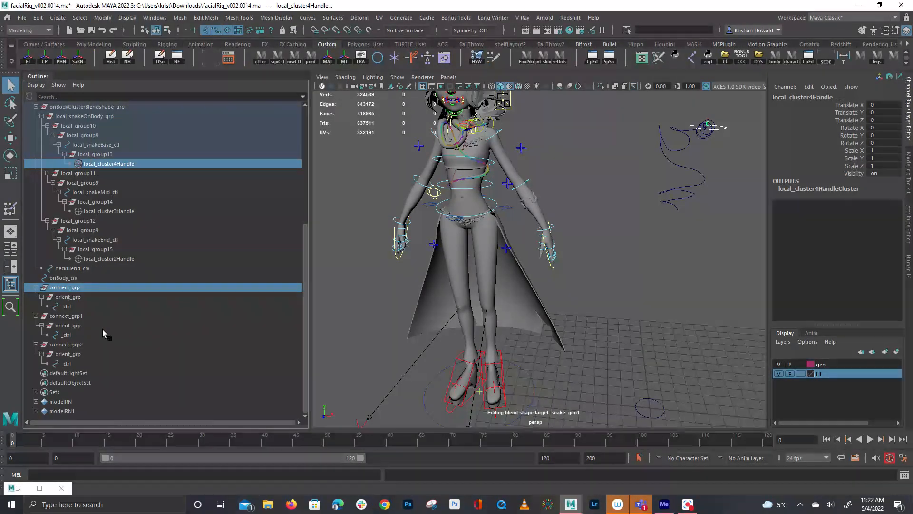
Try matching local_cluster3Handle to connect_grp1 and local_cluster2Handle to connect_grp2, and undo the matches.
left_click(108, 210)
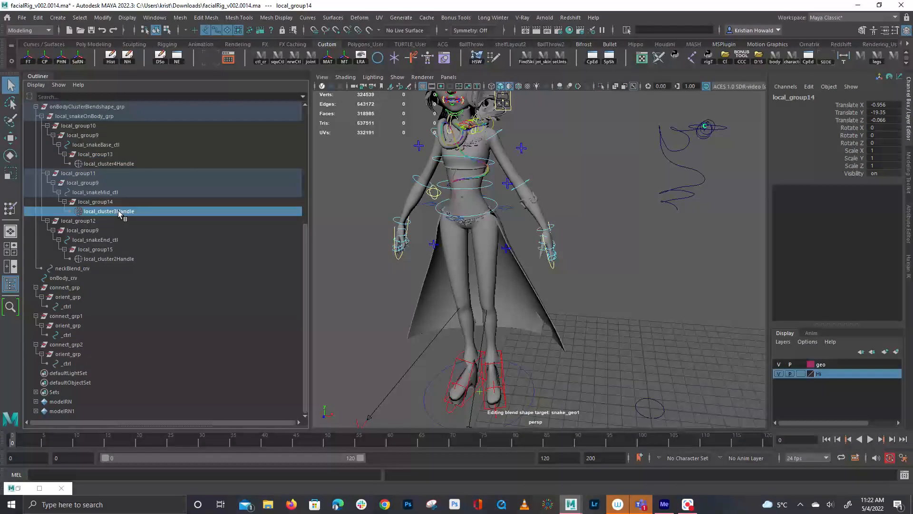
left_click(94, 335, "ctrl")
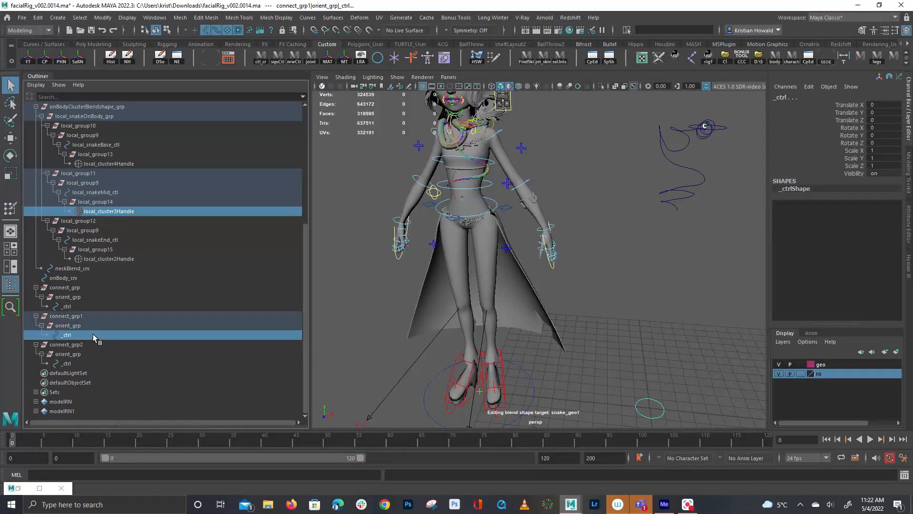
left_click(98, 211)
left_click(67, 316, "ctrl")
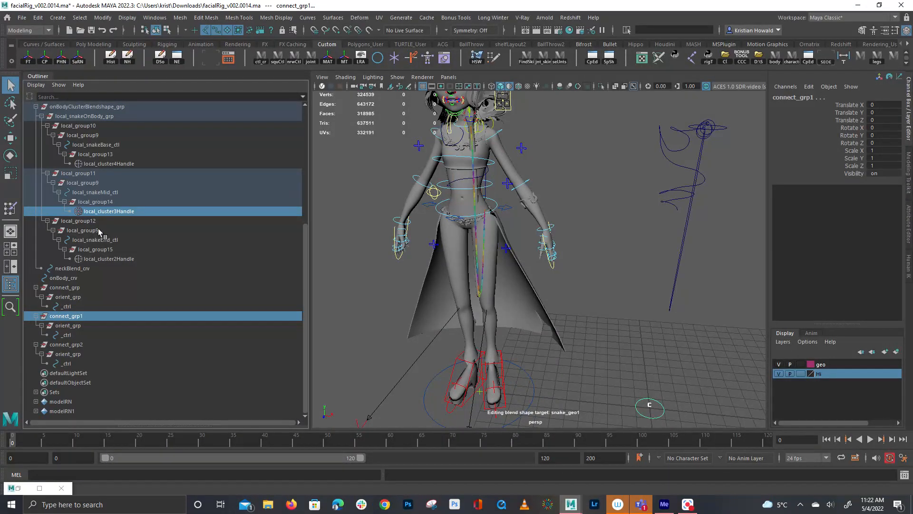
left_click(113, 258)
left_click(67, 344, "ctrl")
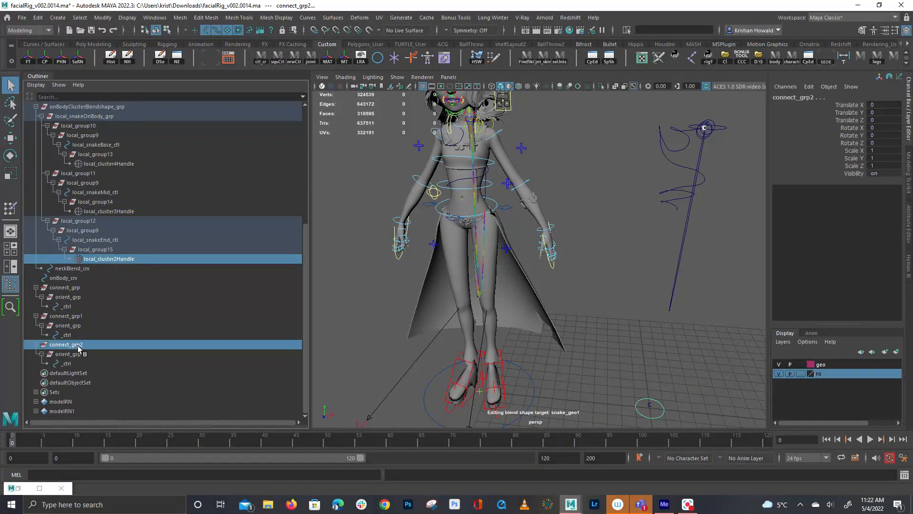
key("ctrl+z")
key("ctrl+z")
key("ctrl+z")
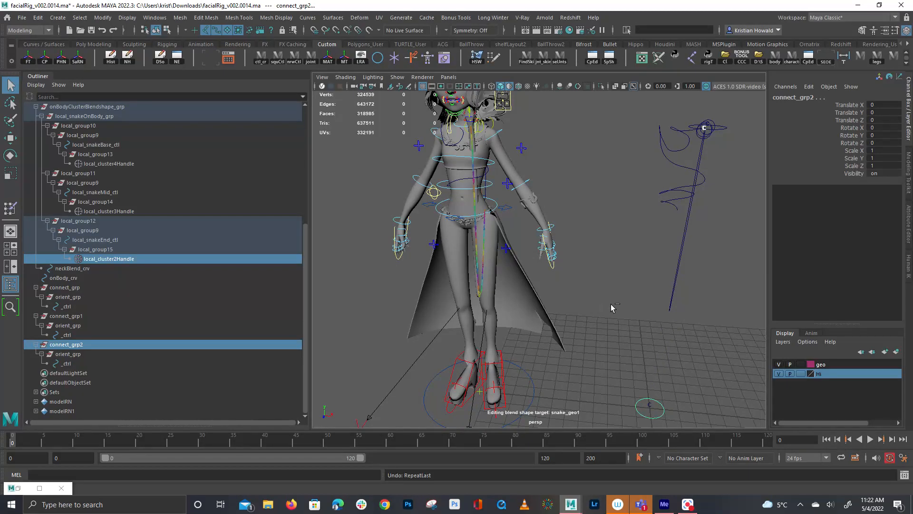
Match all transforms of connect_grp1 to local_cluster3Handle and of connect_grp2 to local_cluster2Handle.
left_click(123, 316)
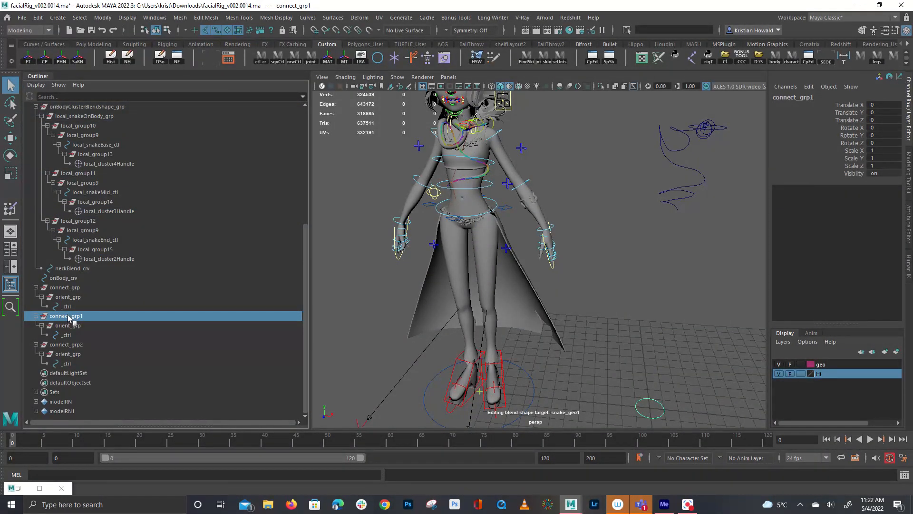
left_click(135, 210, "ctrl")
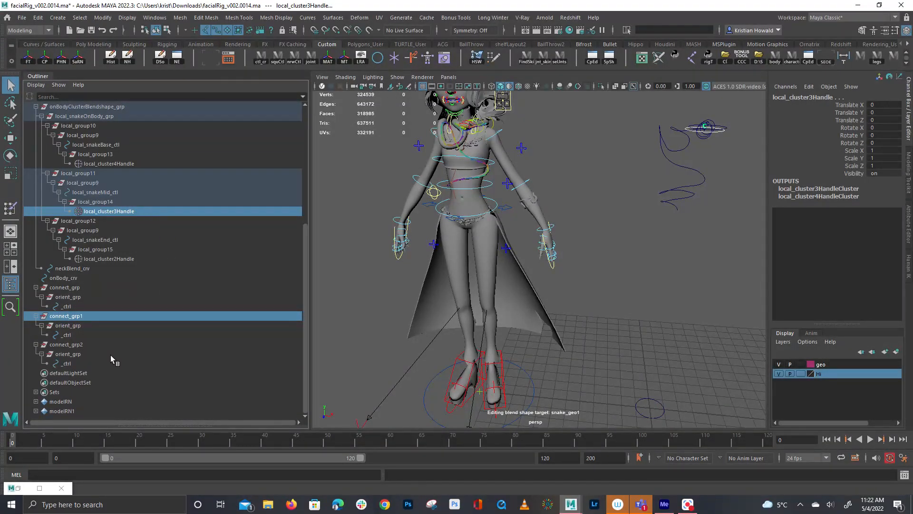
left_click(93, 344)
left_click(114, 259, "ctrl")
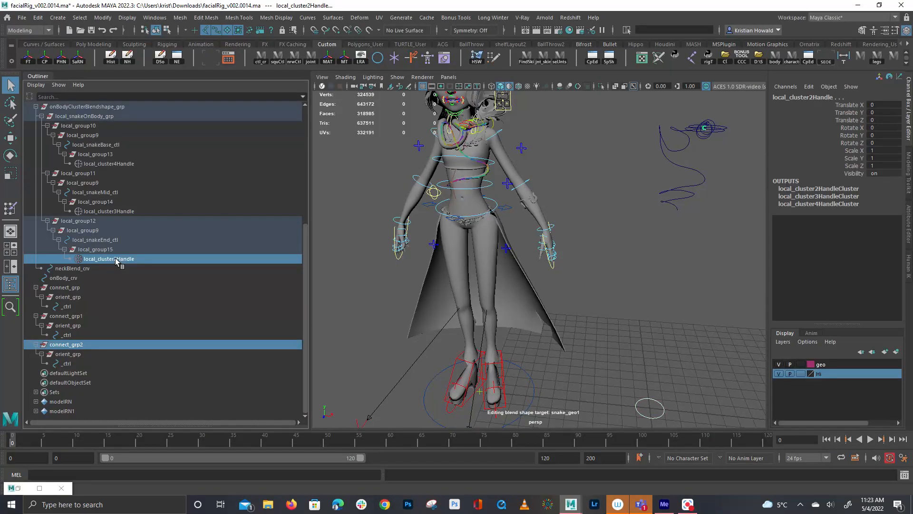
Try rotating the control vertices of connect_grp2's circle about 94° around X, and undo the rotation.
left_click_drag(473, 277, 371, 280, "alt")
right_click_drag(371, 280, 629, 286, "alt")
left_click_drag(628, 286, 683, 170, "alt")
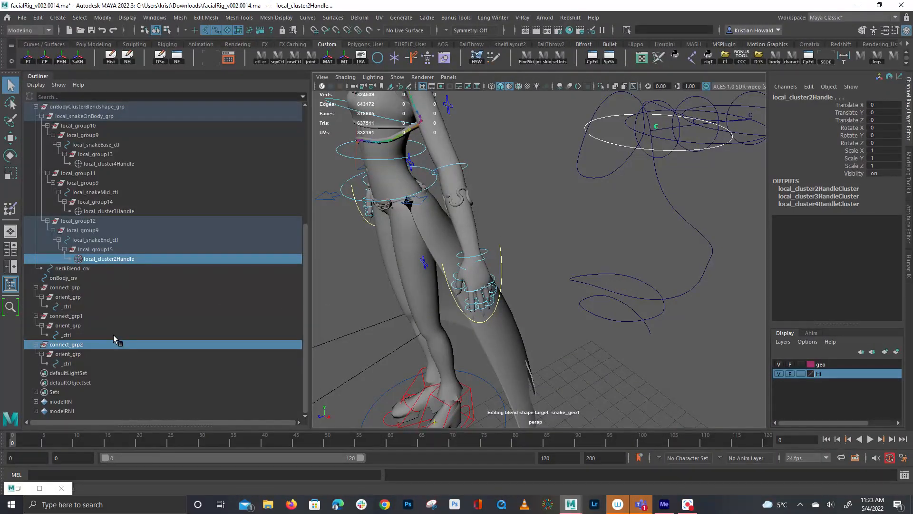
left_click(602, 137)
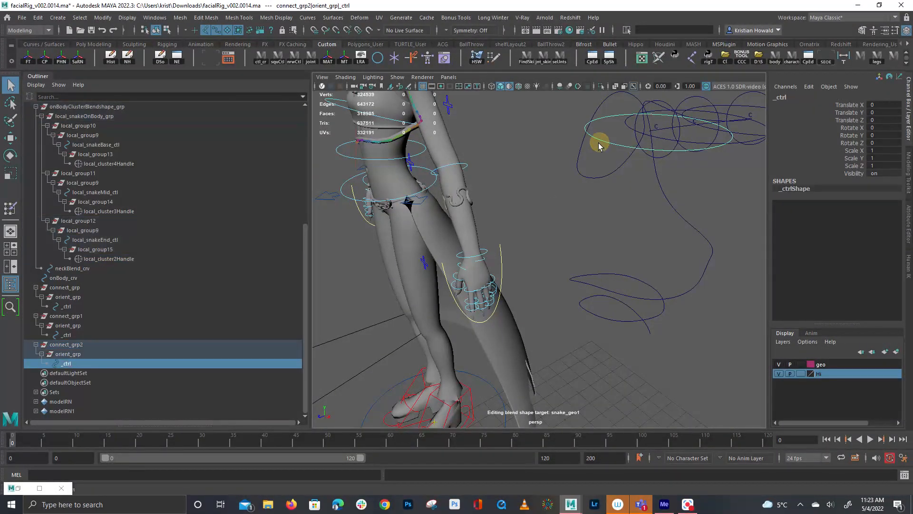
right_click_drag(599, 140, 635, 138)
left_click(607, 147)
key("e")
left_click_drag(607, 146, 629, 177)
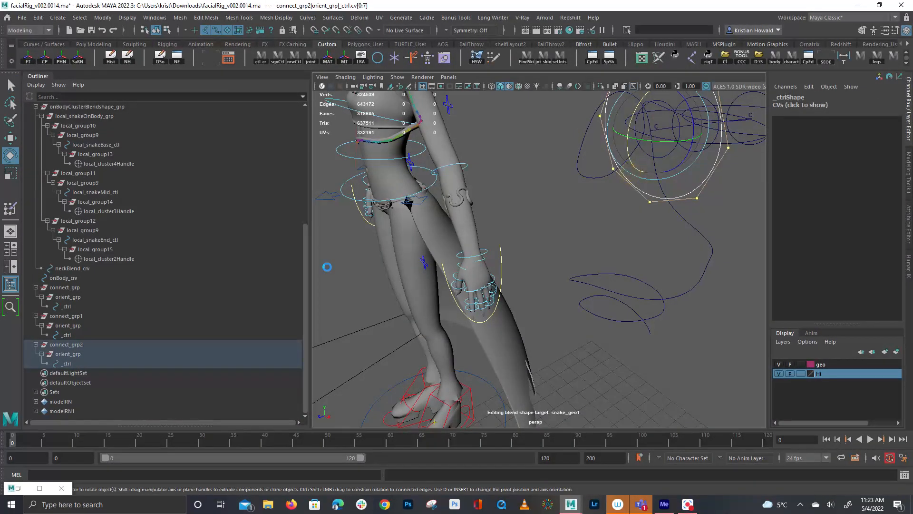
key("ctrl+z")
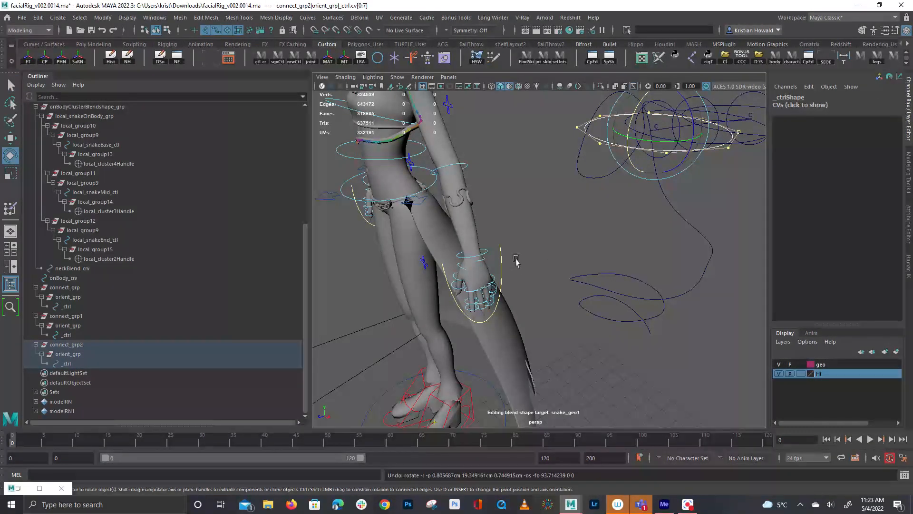
Delete connect_grp2, connect_grp1 and connect_grp together with their circles.
left_click(99, 345)
key("Delete")
left_click(84, 344)
key("Delete")
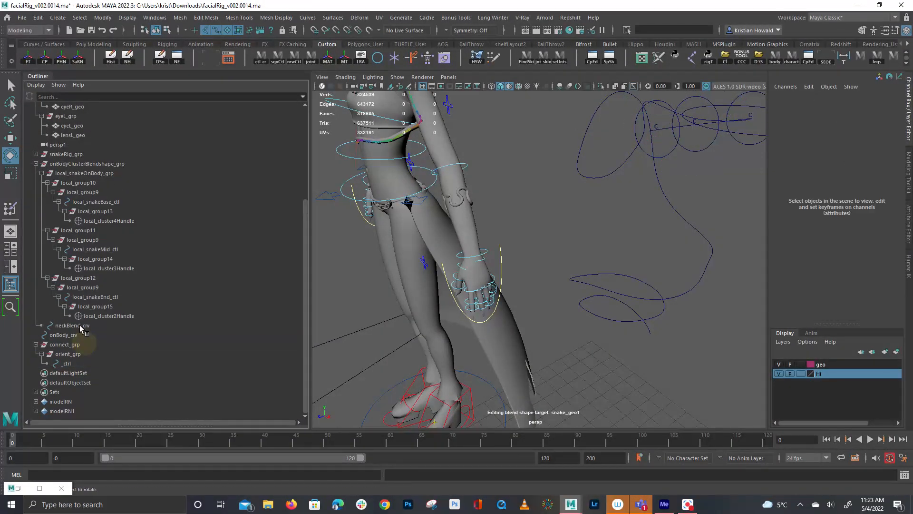
left_click(92, 344)
key("Delete")
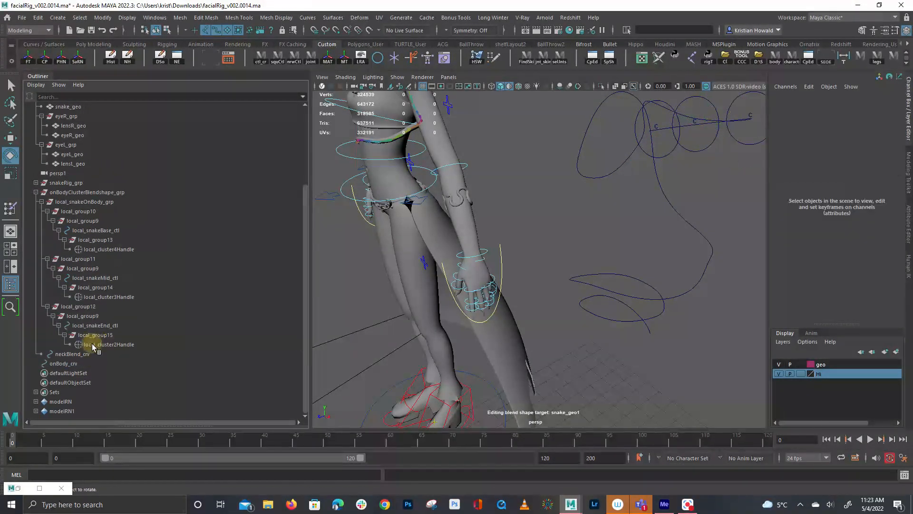
Frame local_cluster2Handle and select its parent control circle, local_snakeEnd_ctl.
left_click(118, 344)
key("f")
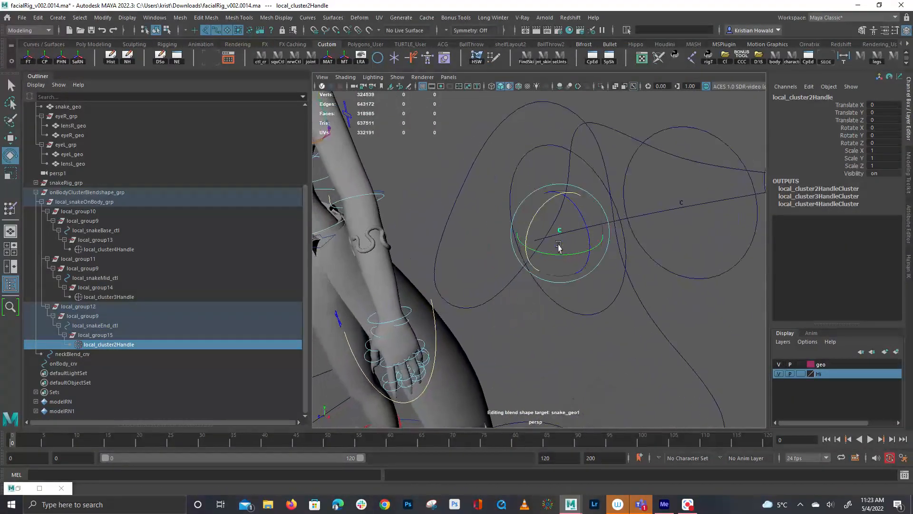
key("q")
left_click(521, 187)
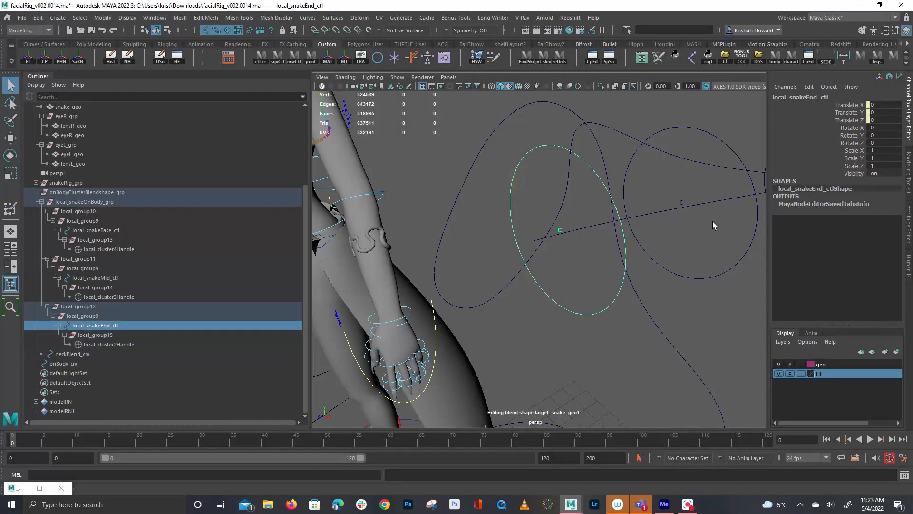
Examine local_snakeMid_ctl's position with the Move tool, and select the whole local_snakeOnBody_grp.
left_click(681, 202)
left_click_drag(684, 232, 717, 293)
key("f")
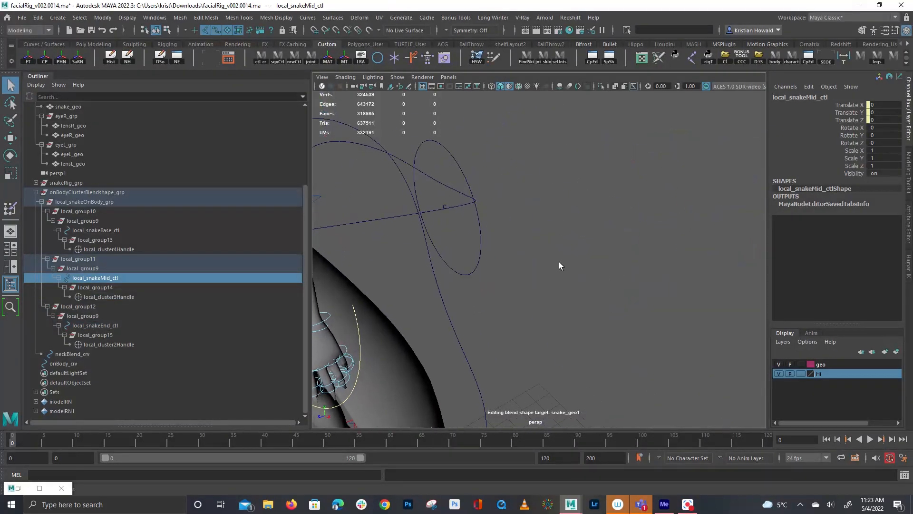
key("w")
left_click_drag(524, 247, 475, 225)
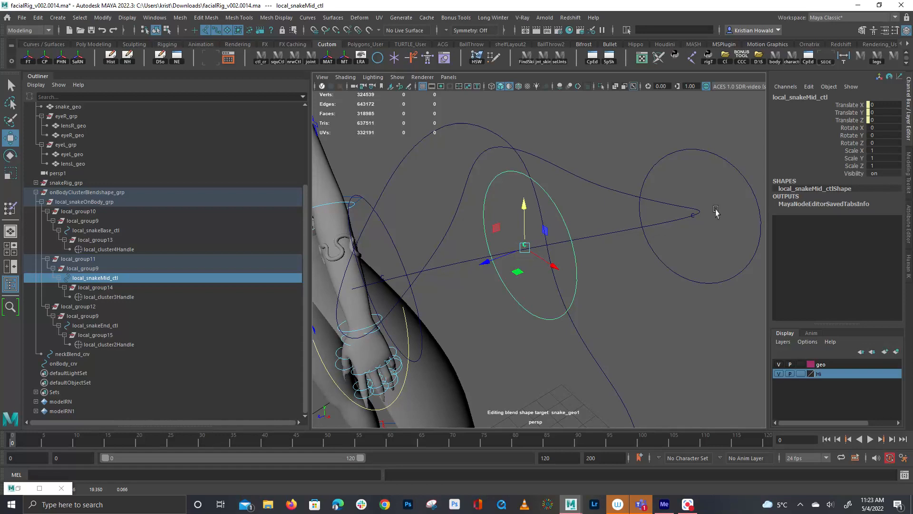
right_click_drag(667, 297, 616, 308, "alt")
left_click_drag(616, 308, 649, 316, "alt")
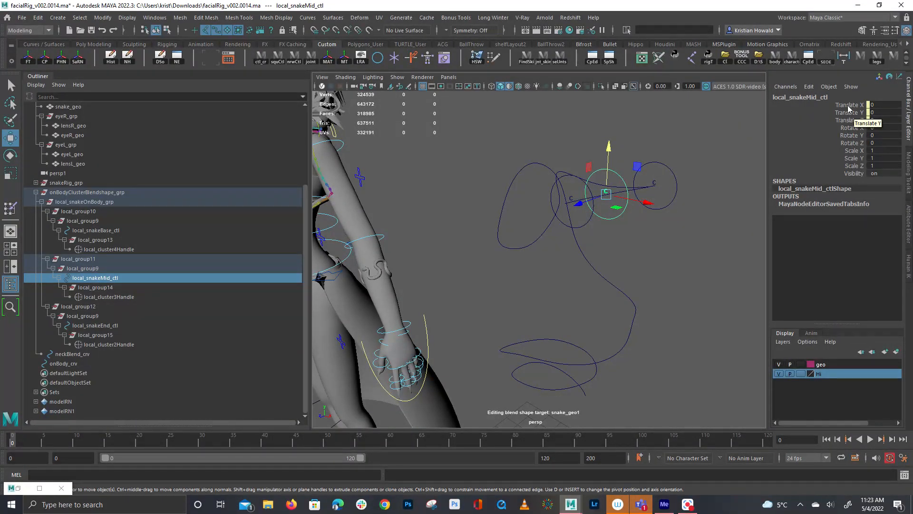
left_click(109, 203)
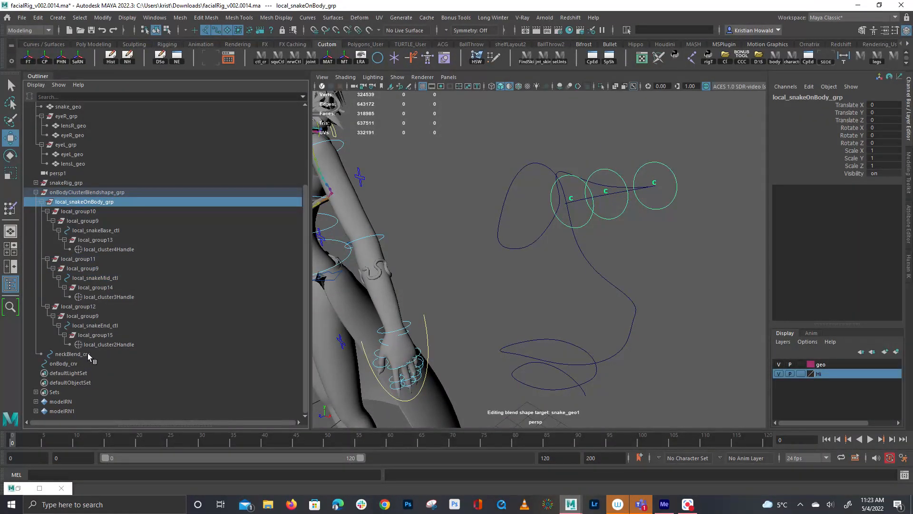
Examine neckBlend_crv and the local_group9 groups above the snake controls, and clear the selection.
left_click(67, 354)
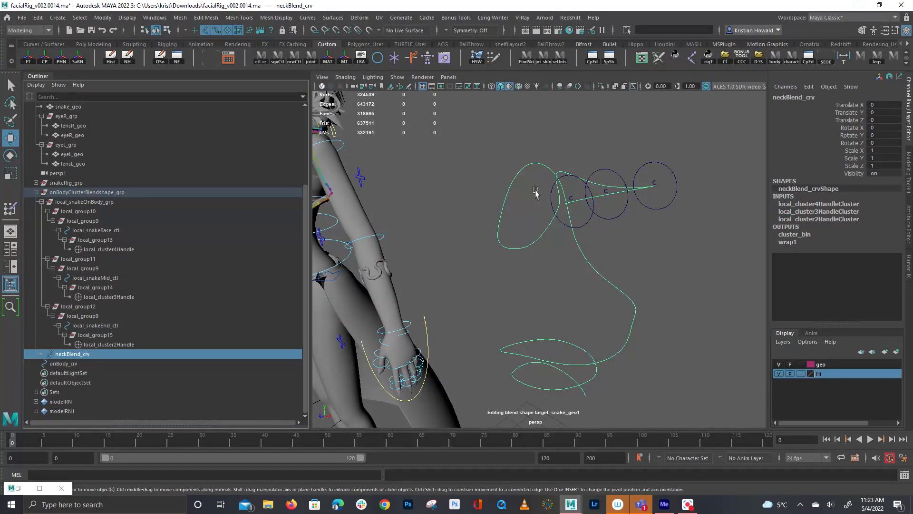
left_click(80, 315)
left_click(82, 269)
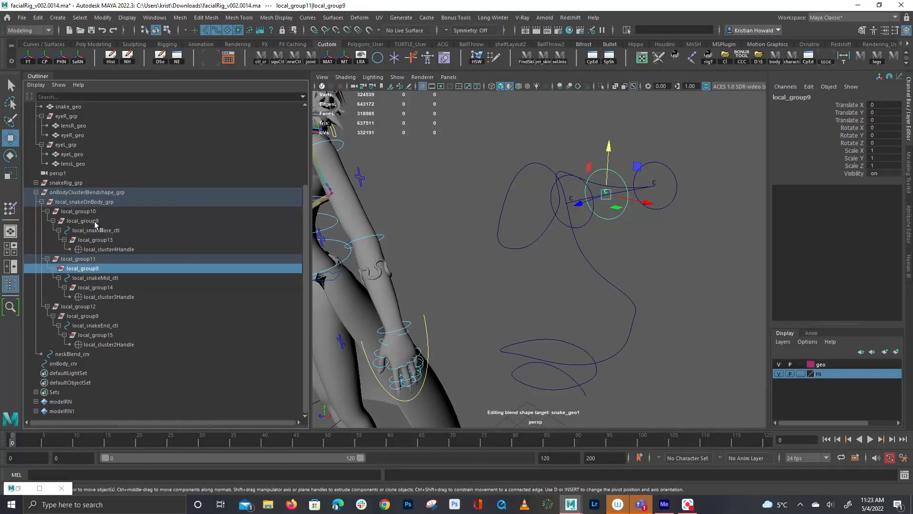
left_click(653, 251)
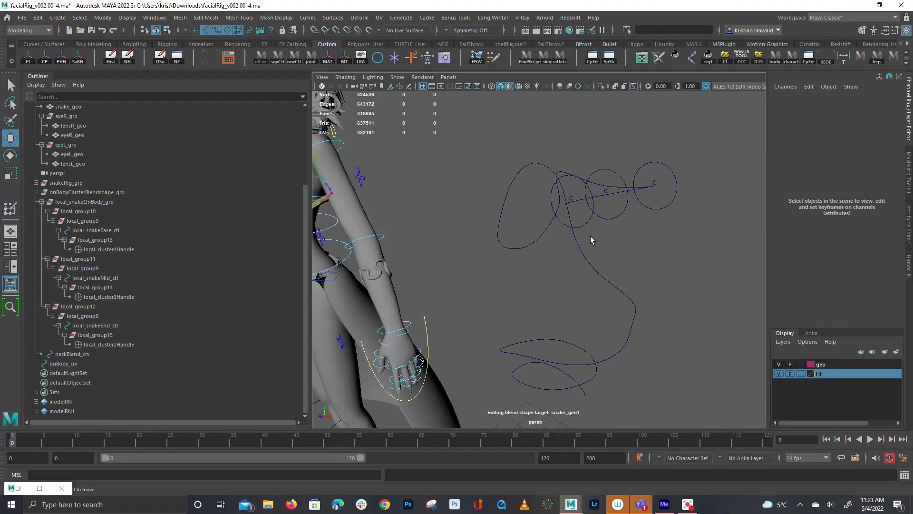
Duplicate local_snakeOnBody_grp and unparent the copy to the world level.
left_click(88, 203)
key("ctrl+d")
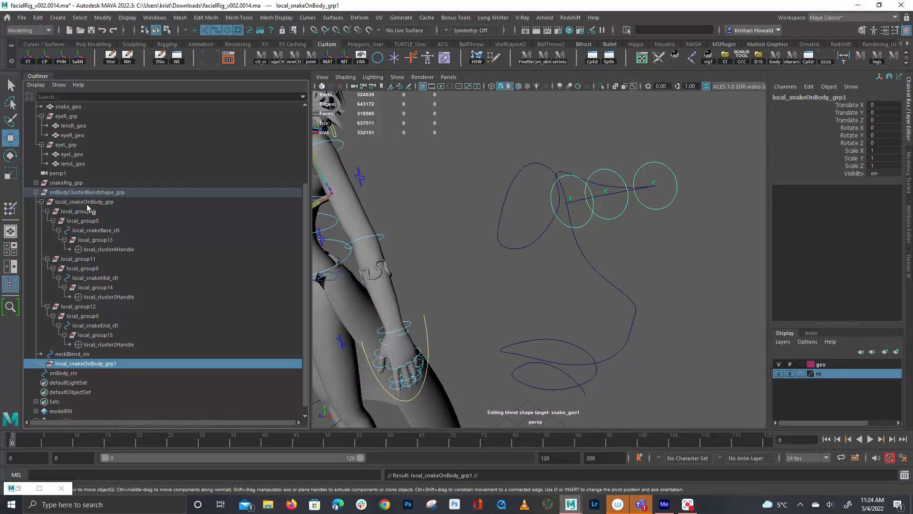
key("shift+p")
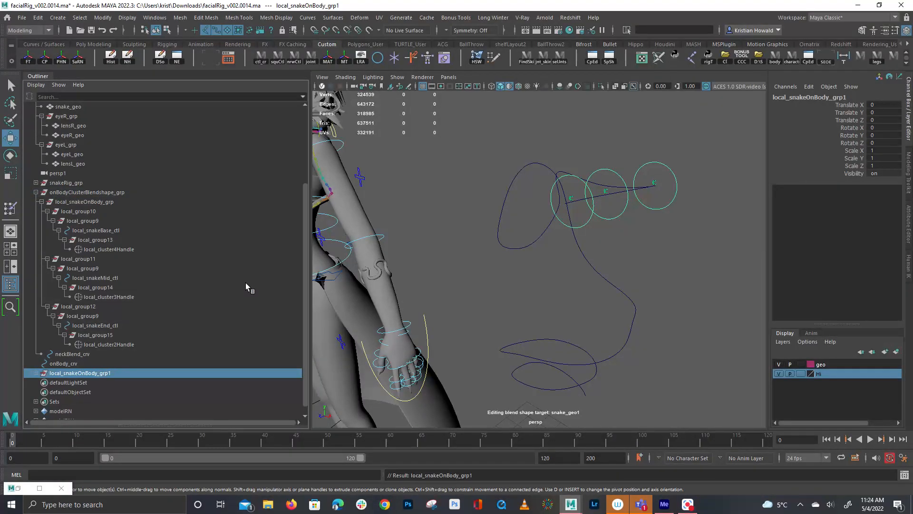
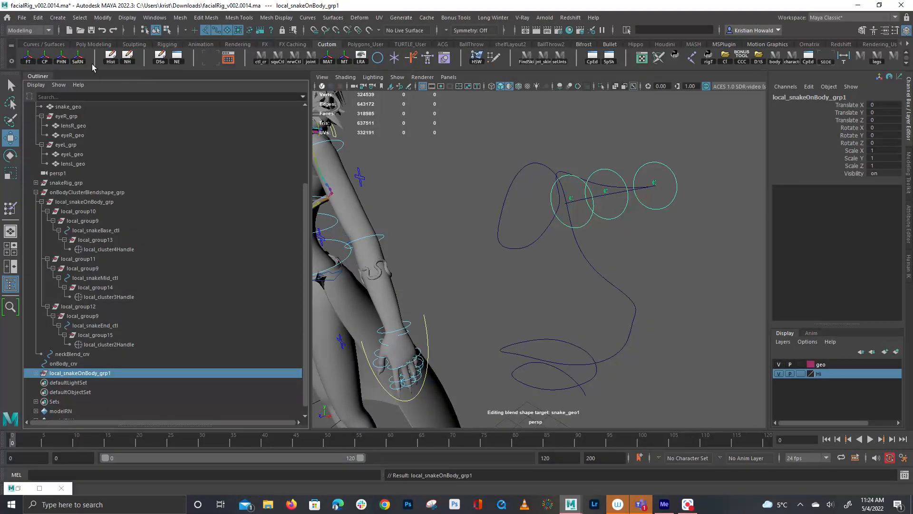
Replace "local" with "onBody" in all names of the duplicated group's hierarchy.
left_click(77, 59)
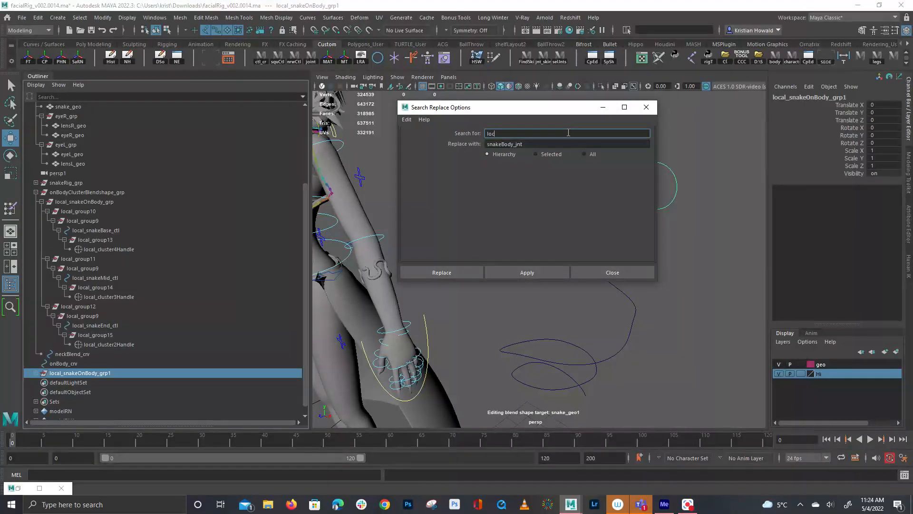
key("Tab")
type("on")
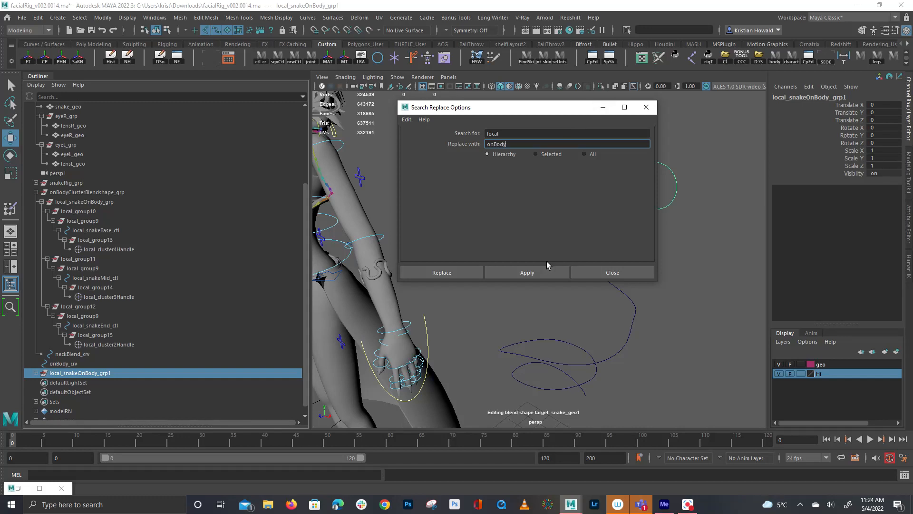
left_click(527, 272)
left_click(588, 277)
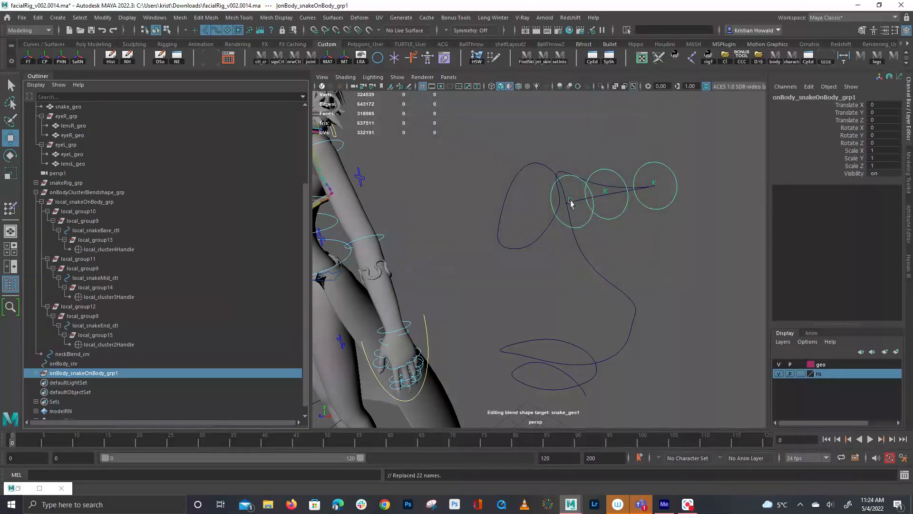
Move onBody_snakeOnBody_grp1 above the original controls, to about X -0.353, Y 0.953, Z -0.233.
left_click(641, 255)
key("ctrl+z")
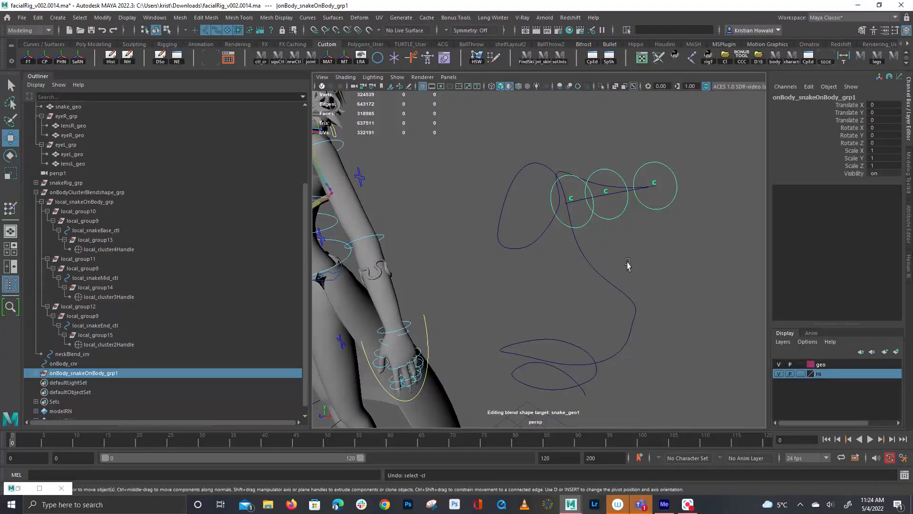
left_click(121, 375)
middle_click_drag(643, 347, 657, 286)
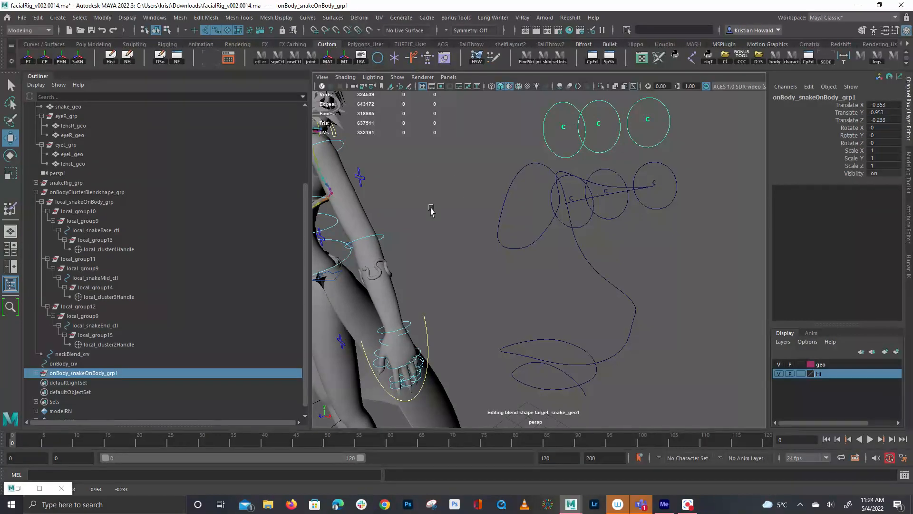
Delete the three duplicated cluster handles inside onBody_snakeOnBody_grp1, keeping their control circles.
left_click_drag(432, 210, 452, 230, "alt")
middle_click_drag(452, 230, 565, 249, "alt")
key("f")
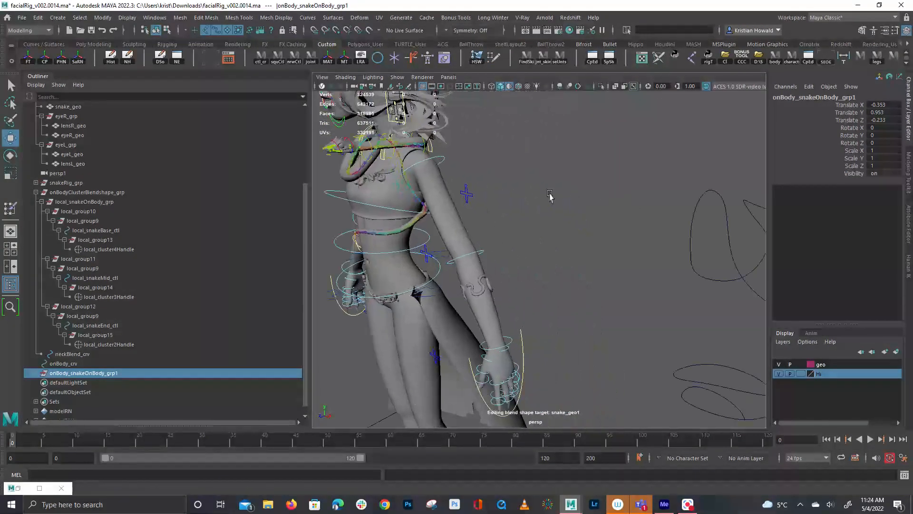
left_click_drag(503, 178, 528, 220, "alt")
left_click_drag(585, 264, 573, 238, "alt")
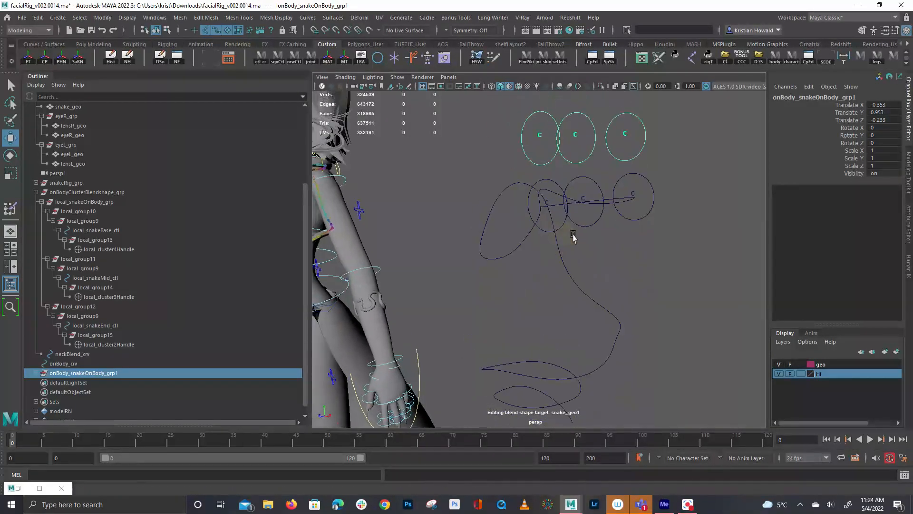
left_click(540, 138)
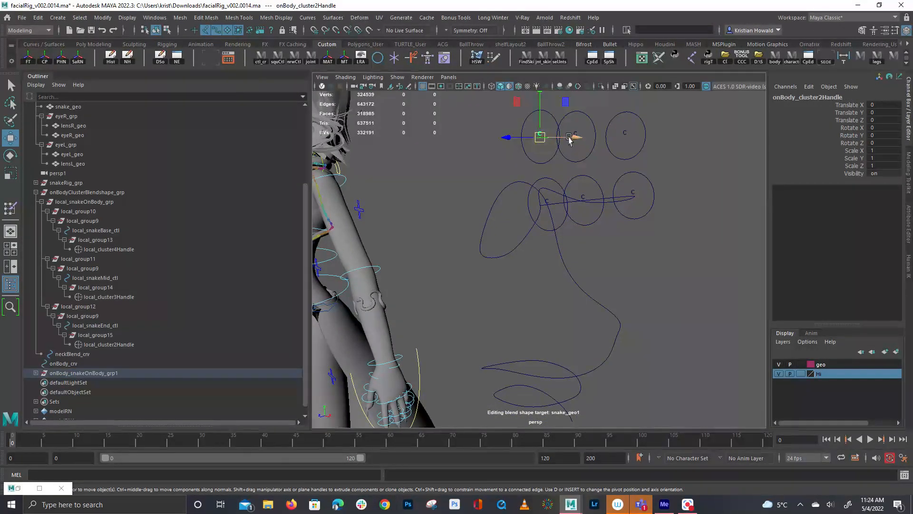
key("q")
left_click(589, 139, "shift")
left_click_drag(625, 130, 631, 136)
left_click(565, 162)
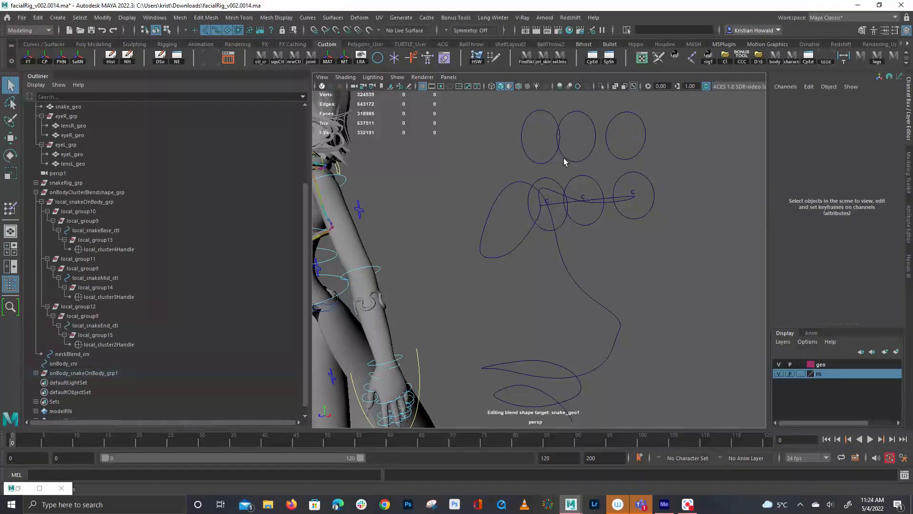
Select onBody_snakeOnBody_grp1 and examine where the snake's head and neck rest on the character's shoulders.
left_click(102, 373)
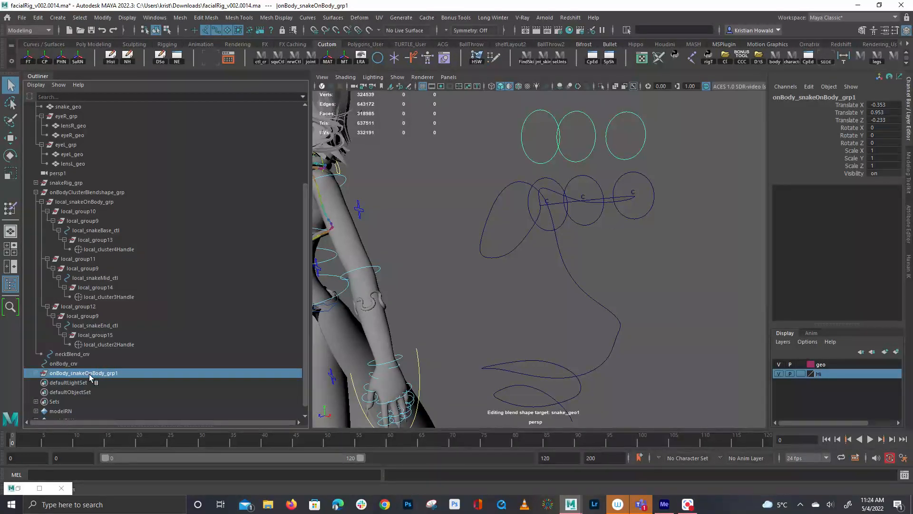
left_click_drag(494, 255, 571, 247, "alt")
right_click_drag(571, 246, 633, 248, "alt")
middle_click_drag(633, 248, 637, 317, "alt")
right_click_drag(636, 317, 655, 317, "alt")
left_click_drag(655, 318, 581, 281, "alt")
right_click_drag(581, 281, 598, 282, "alt")
left_click_drag(559, 218, 567, 231, "alt")
right_click_drag(566, 230, 584, 230, "alt")
left_click_drag(583, 231, 647, 200, "alt")
Try rotating FKScapula_L to test how the snake follows, and reset its Rotate Y to 0.
left_click(651, 196)
key("e")
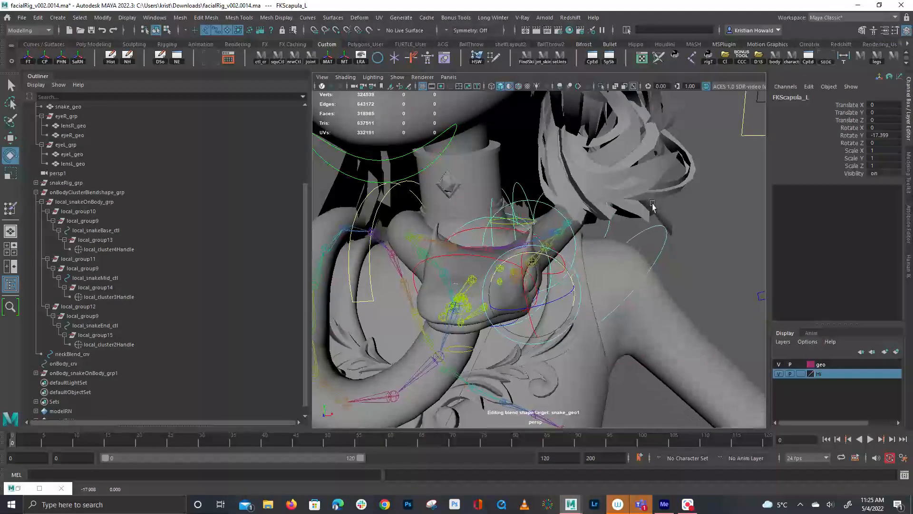
key("ctrl+z")
left_click_drag(573, 276, 631, 235)
key("ctrl+z")
left_click_drag(567, 275, 552, 269)
left_click(877, 135)
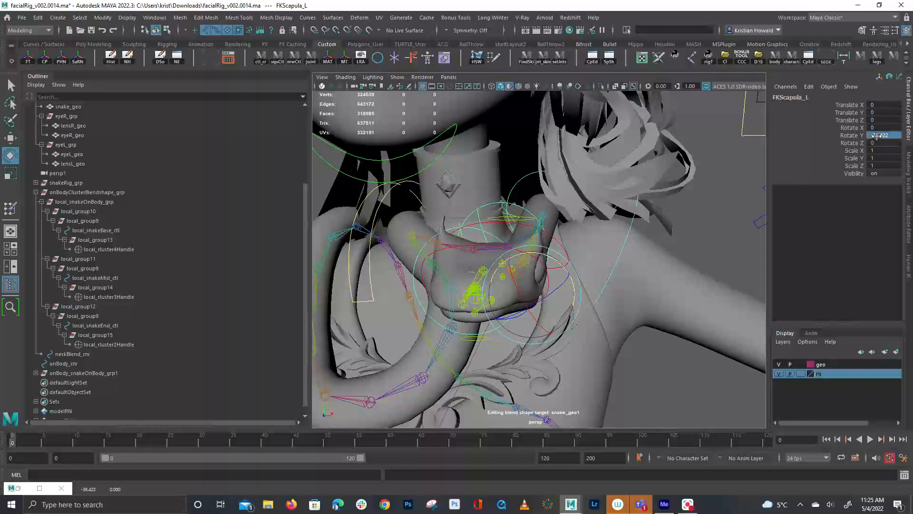
type("0")
key("Return")
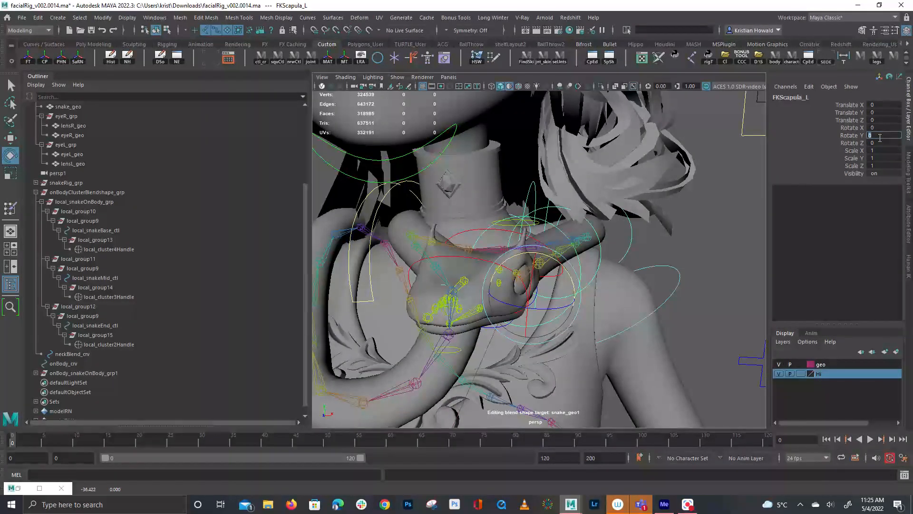
left_click(704, 239)
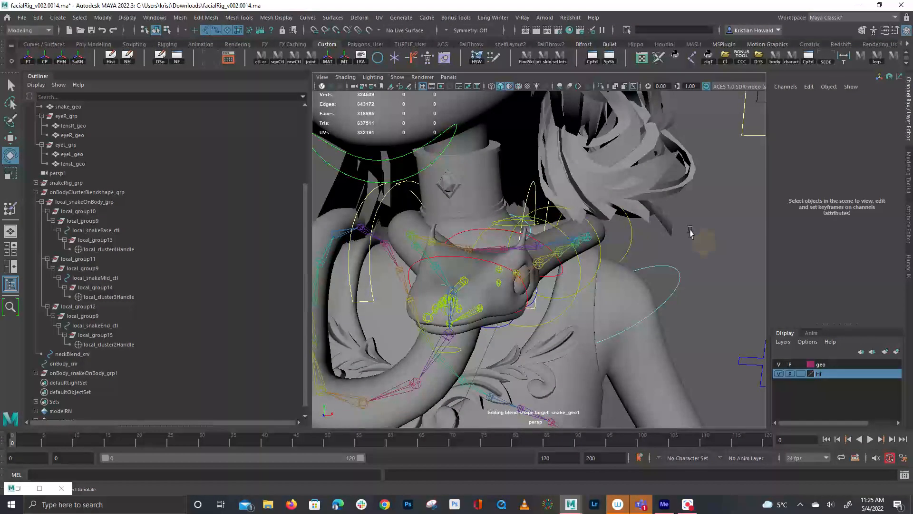
Try moving onBody_snakeMid_ctl beside the character's neck, and undo the moves.
right_click_drag(692, 232, 655, 205, "alt")
mouse_move(660, 276)
right_mouse_down("alt")
mouse_move(591, 281)
mouse_move(658, 267)
right_mouse_up("alt")
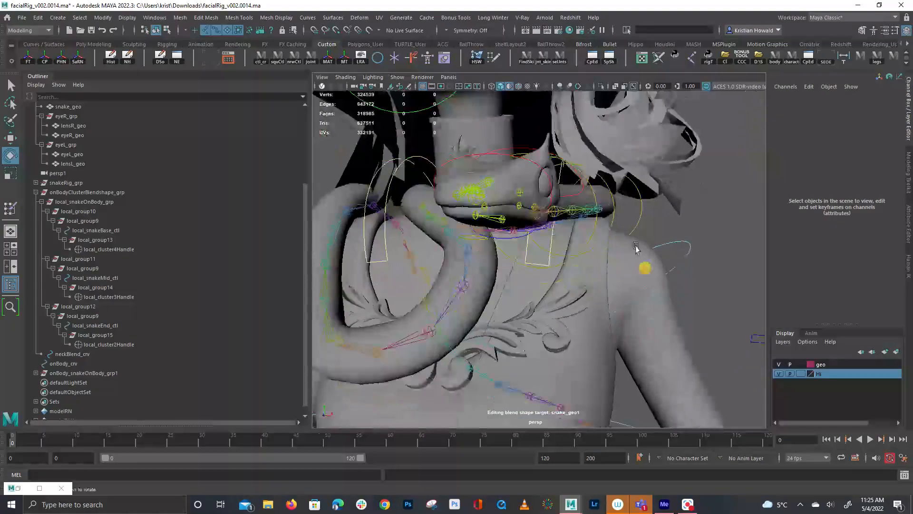
left_click_drag(646, 264, 554, 210, "alt")
left_click(540, 183)
right_click_drag(633, 230, 505, 247, "alt")
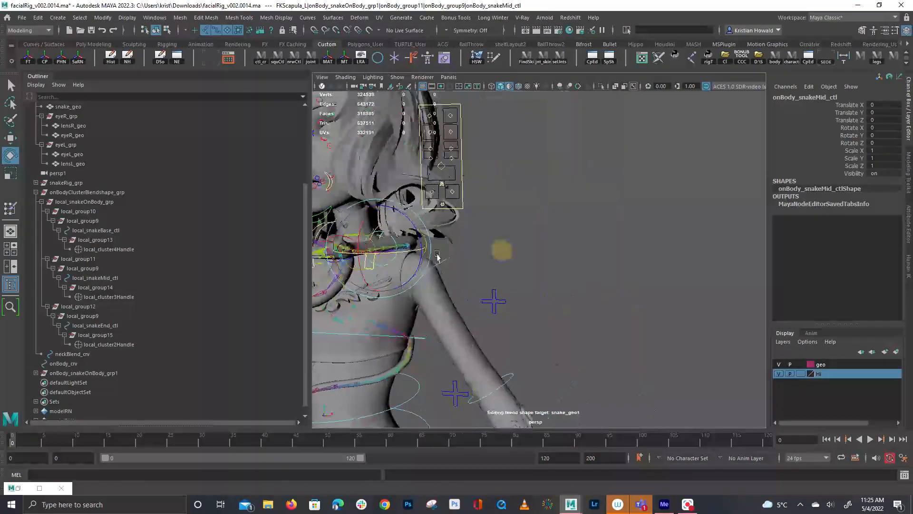
left_click_drag(505, 247, 544, 251, "alt")
right_click_drag(544, 252, 490, 265, "alt")
left_click_drag(490, 265, 474, 275, "alt")
key("w")
mouse_move(407, 252)
left_mouse_down()
mouse_move(423, 263)
mouse_move(421, 252)
left_mouse_up()
key("ctrl+z")
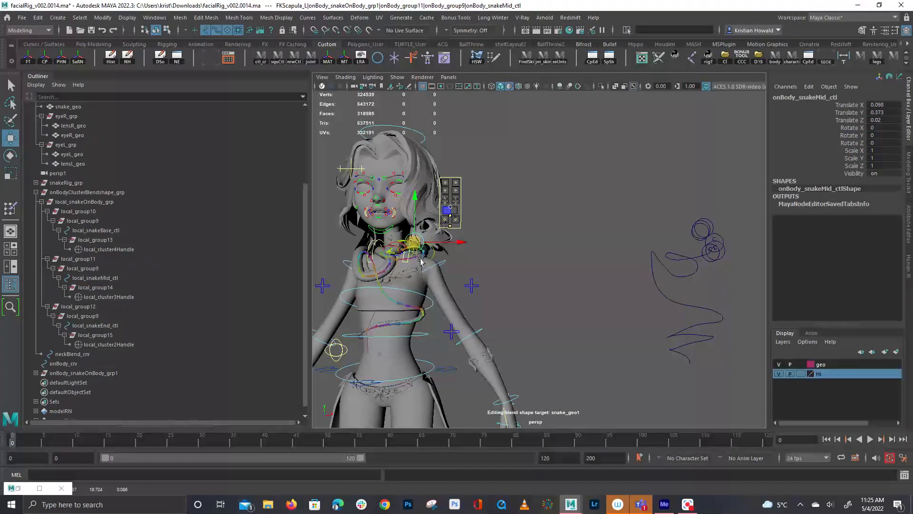
key("ctrl+z")
Try rotating FKChest_M to test how the snake controls follow the chest, and undo each rotation.
left_click(418, 293)
key("e")
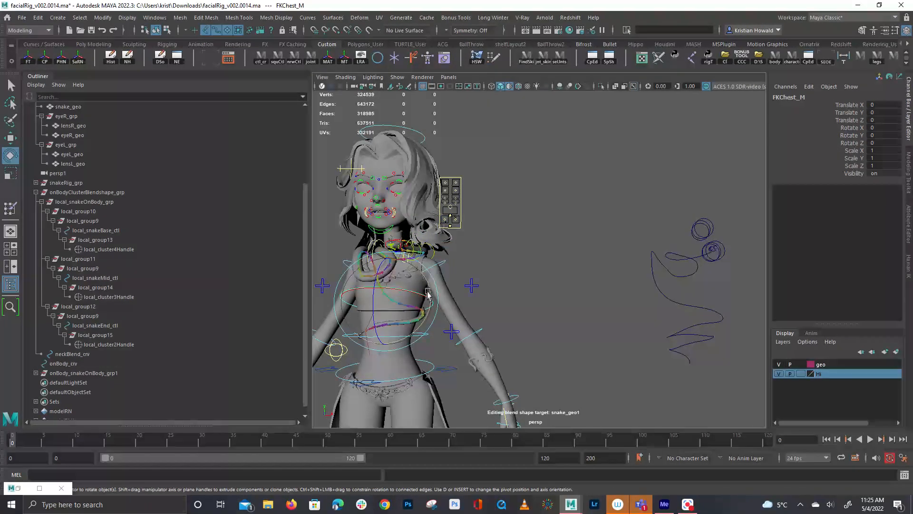
left_click_drag(429, 276, 415, 290)
key("ctrl+z")
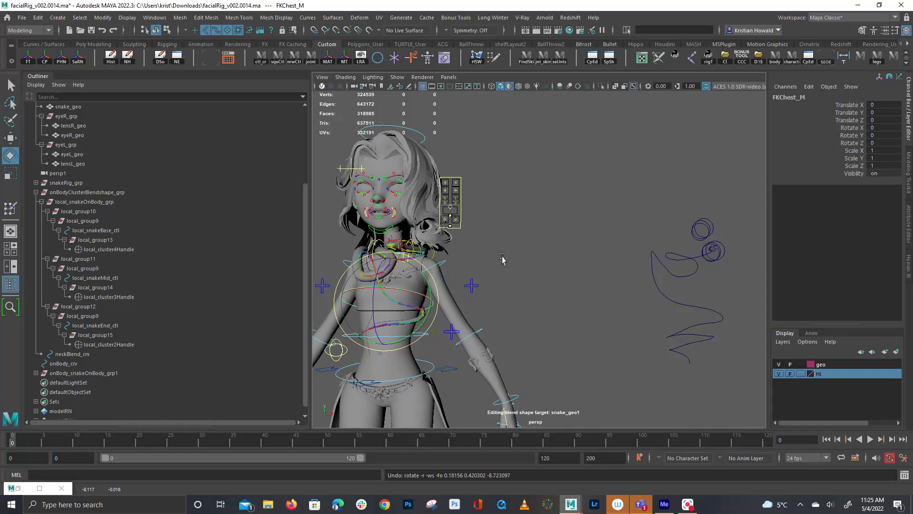
left_click_drag(429, 286, 413, 274)
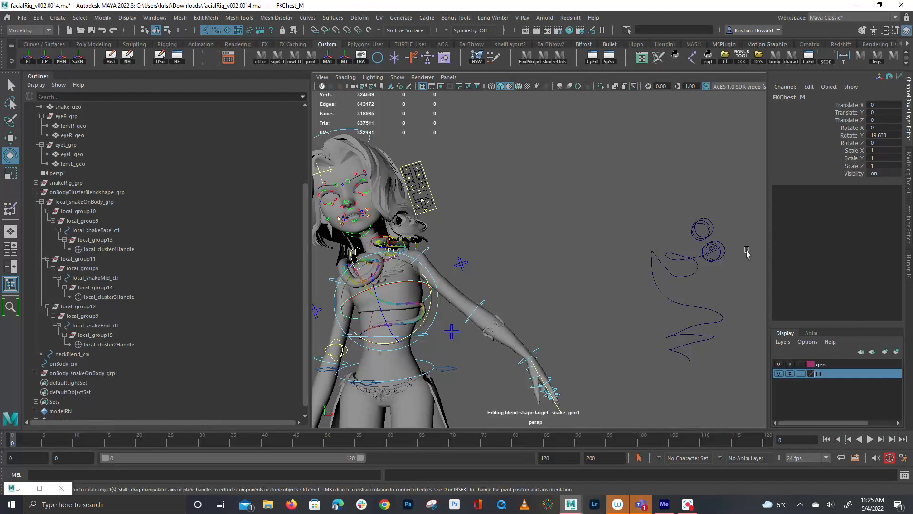
key("ctrl+z")
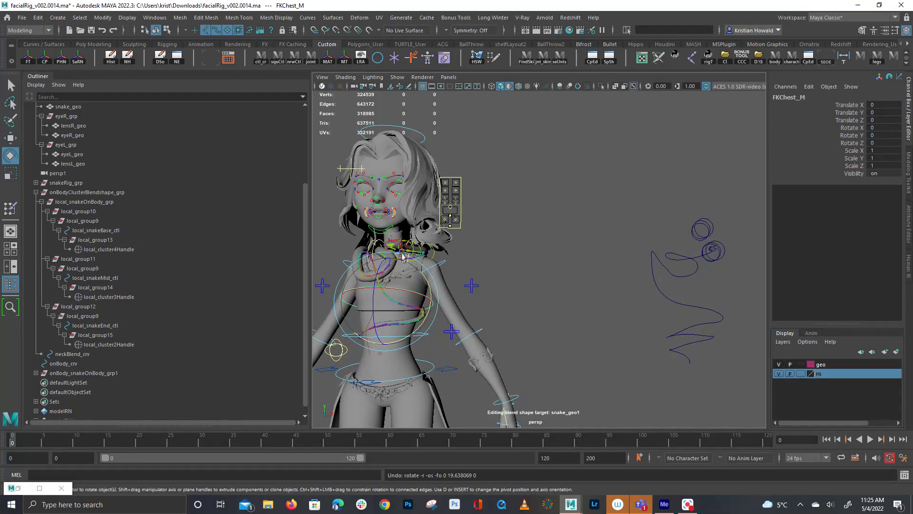
Try moving onBody_snakeMid_ctl again to test its effect on the snake's neck, and undo the move.
left_click(420, 253)
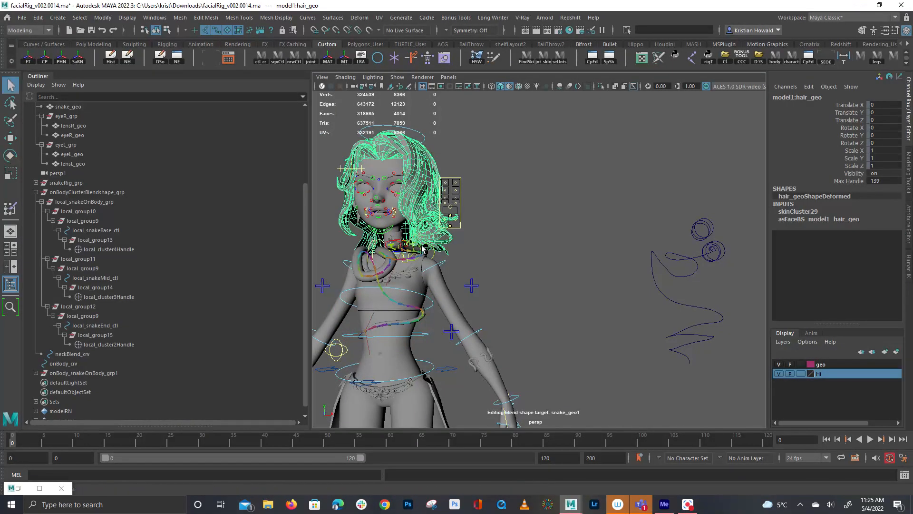
left_click(412, 246)
key("w")
left_click_drag(412, 246, 414, 262)
key("ctrl+z")
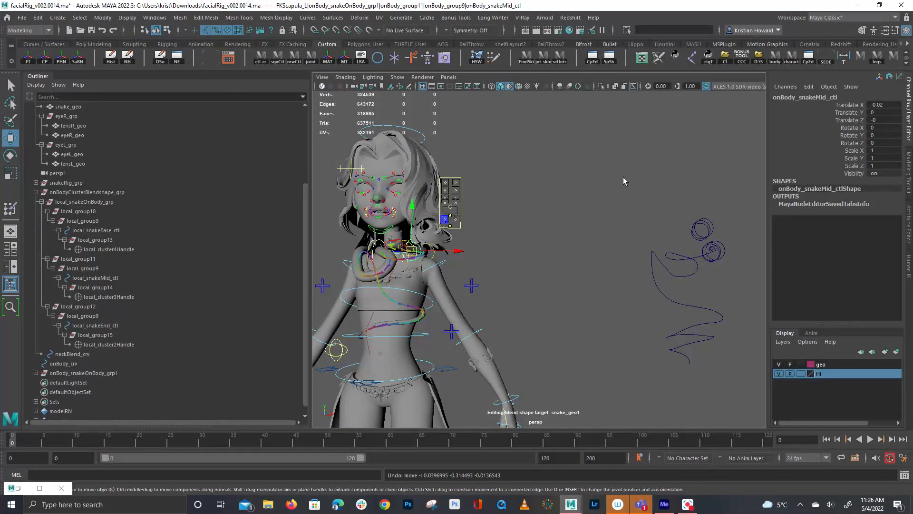
Graph the input and output connections of the three onBody and three local snake controls in the Node Editor.
left_click(178, 57)
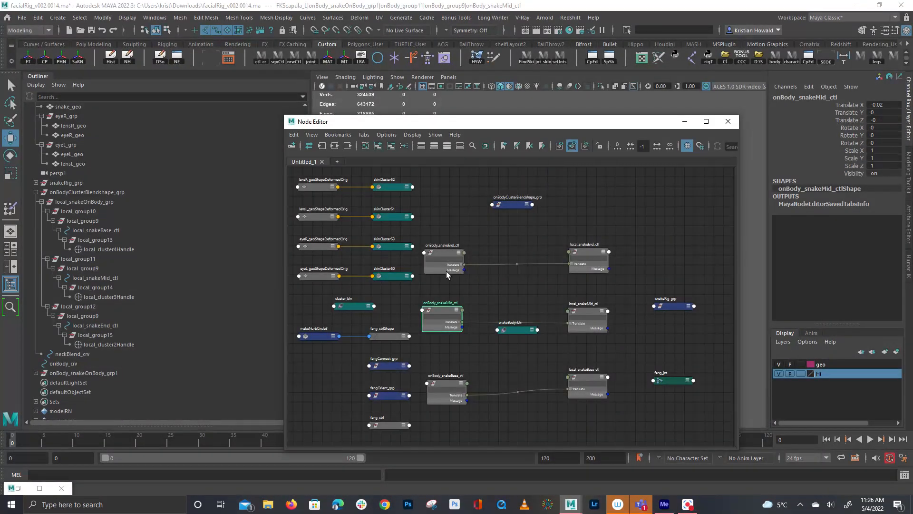
left_click_drag(431, 243, 592, 282)
left_click_drag(420, 290, 596, 327, "shift")
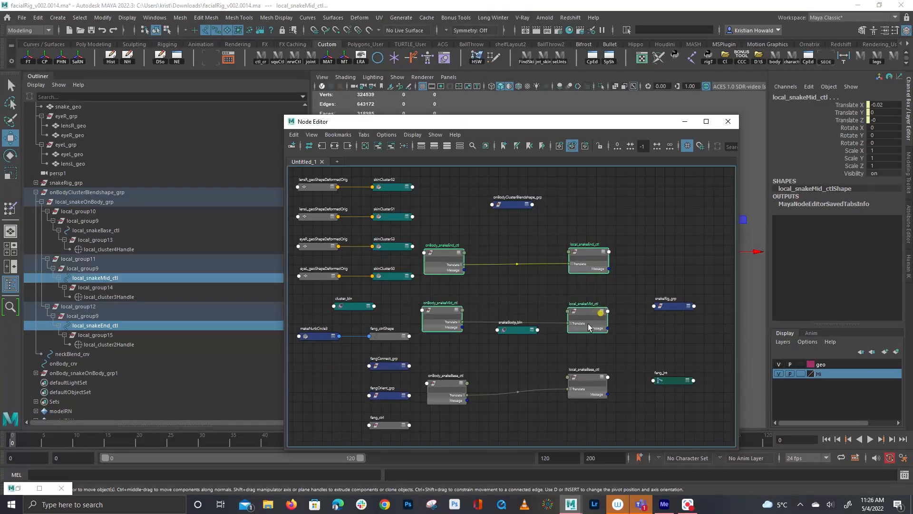
left_click_drag(609, 411, 423, 370, "shift")
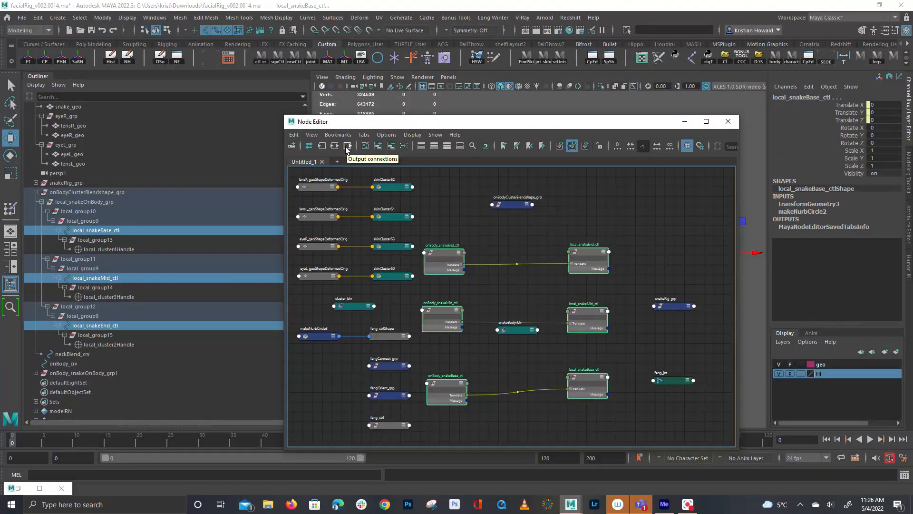
left_click(378, 148)
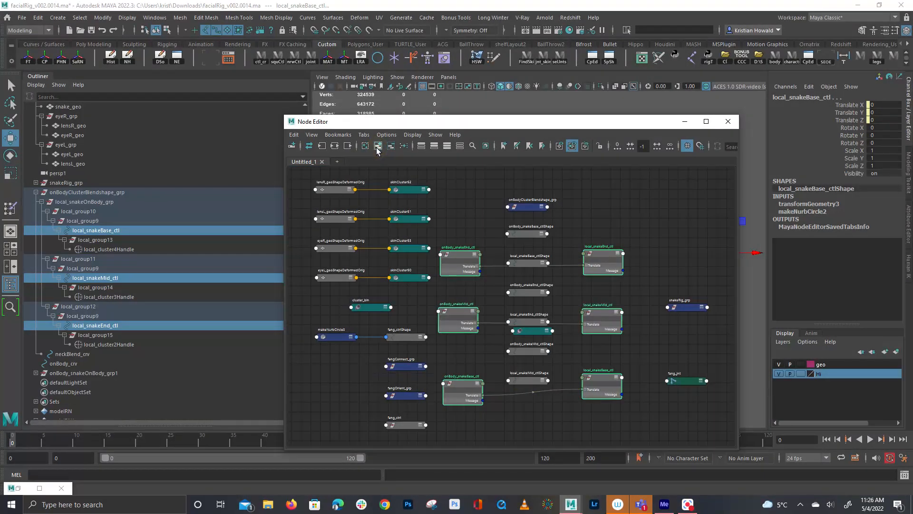
left_click(334, 146)
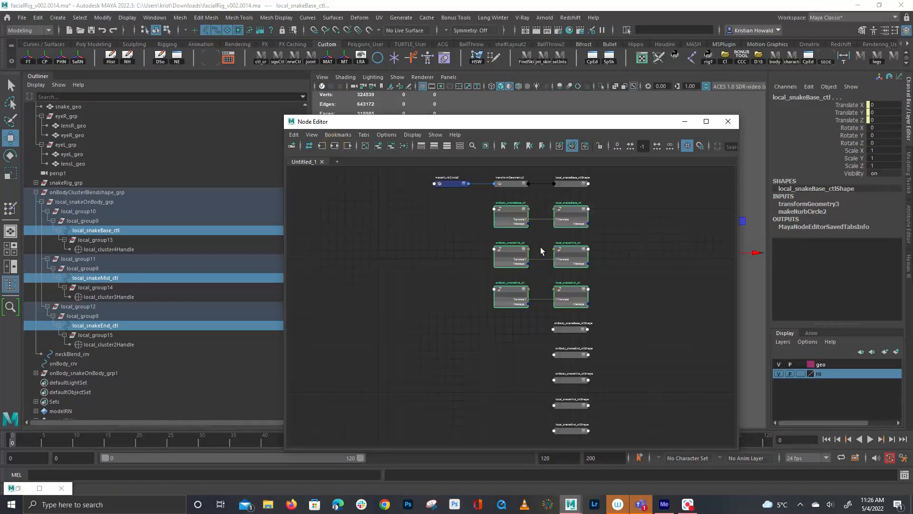
Remove the curve shape nodes and the makeNurbCircle history chain from the graph, keeping only the six snake control nodes.
left_click_drag(453, 172, 613, 304)
left_click_drag(522, 344, 653, 479)
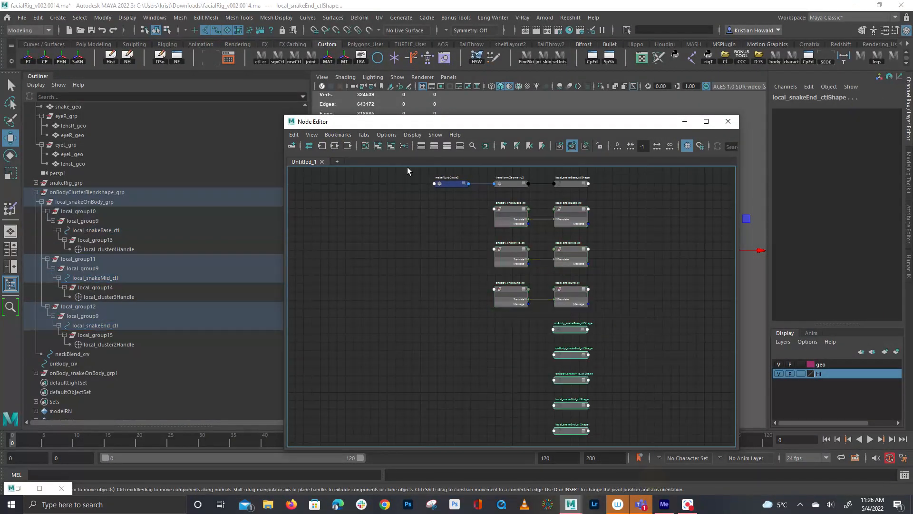
left_click(393, 146)
left_click_drag(426, 172, 606, 191)
left_click(387, 146)
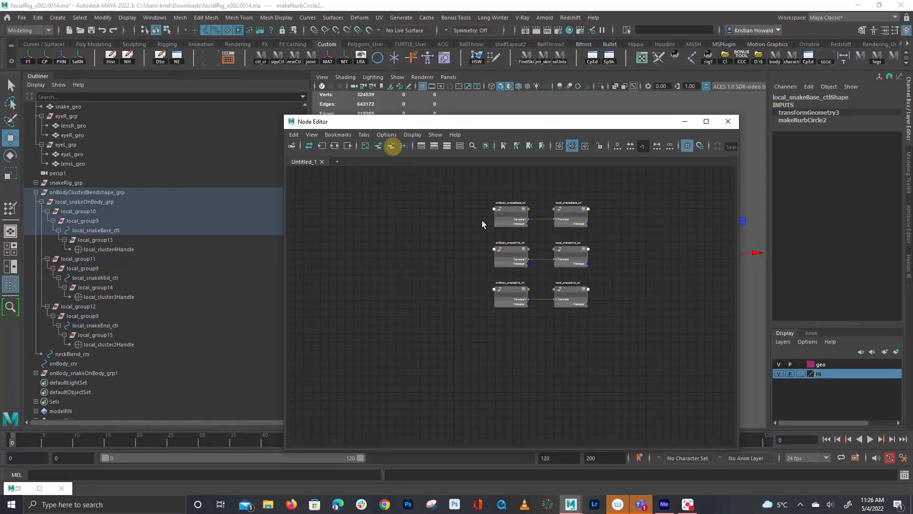
Spread the two snakeBase nodes apart, connect onBody_snakeBase_ctl Translate to local_snakeBase_ctl Translate, and minimize the Node Editor.
scroll(635, 205, "up", 5)
left_click_drag(328, 232, 325, 206)
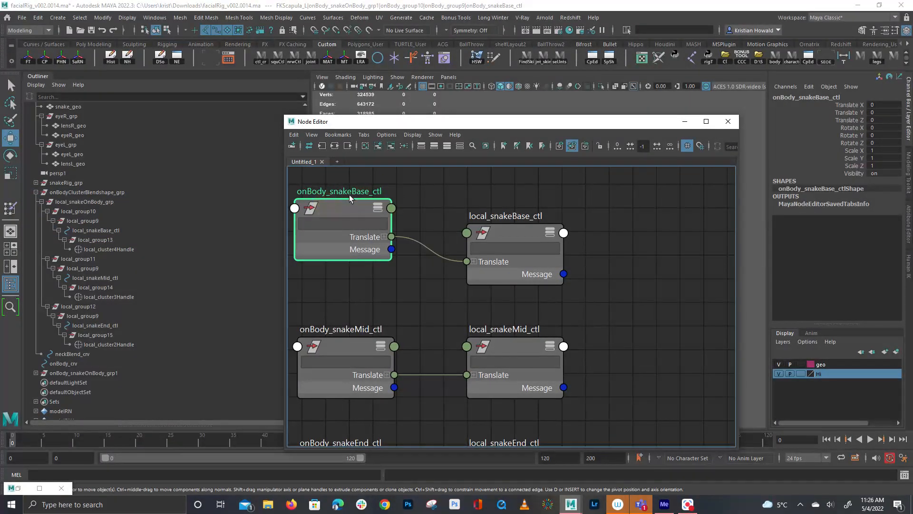
mouse_move(348, 207)
left_mouse_down()
mouse_move(338, 228)
mouse_move(334, 207)
left_mouse_up()
left_click_drag(526, 233, 571, 215)
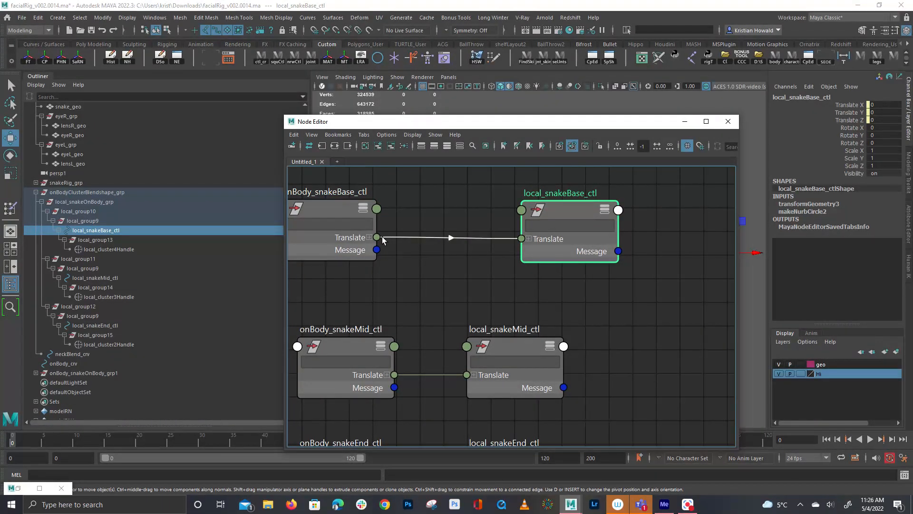
left_click_drag(377, 237, 511, 269)
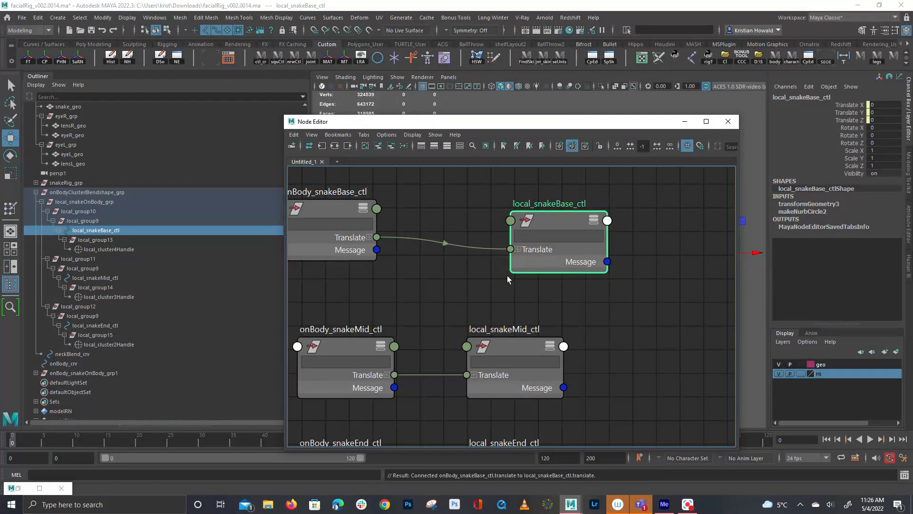
middle_click_drag(453, 327, 499, 208)
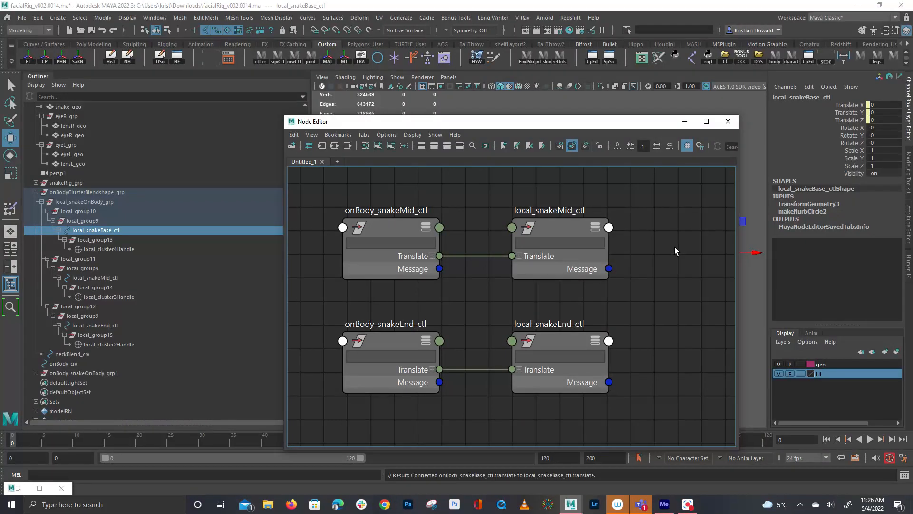
left_click(684, 122)
Delete the duplicated onBody_snakeOnBody_grp1 group and hide onBodyClusterBlendshape_grp.
left_click(644, 245)
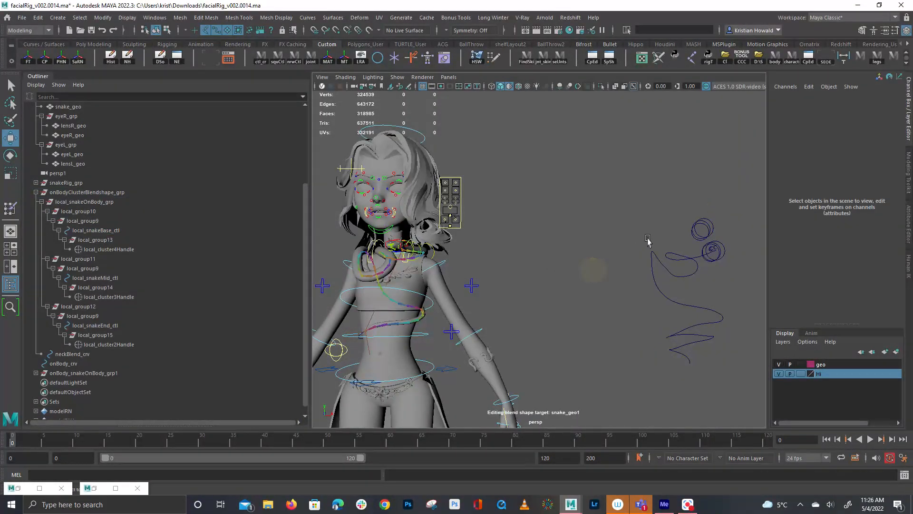
left_click_drag(664, 197, 712, 246)
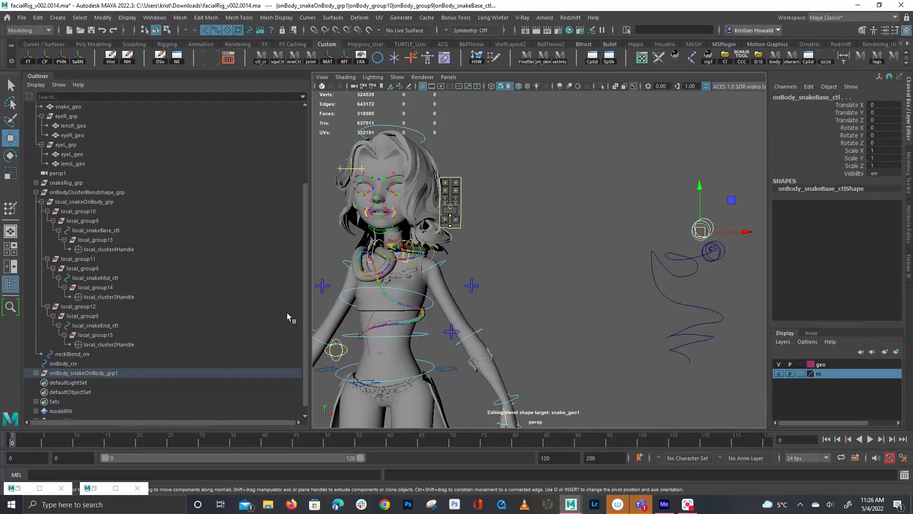
left_click(516, 264)
left_click(121, 373)
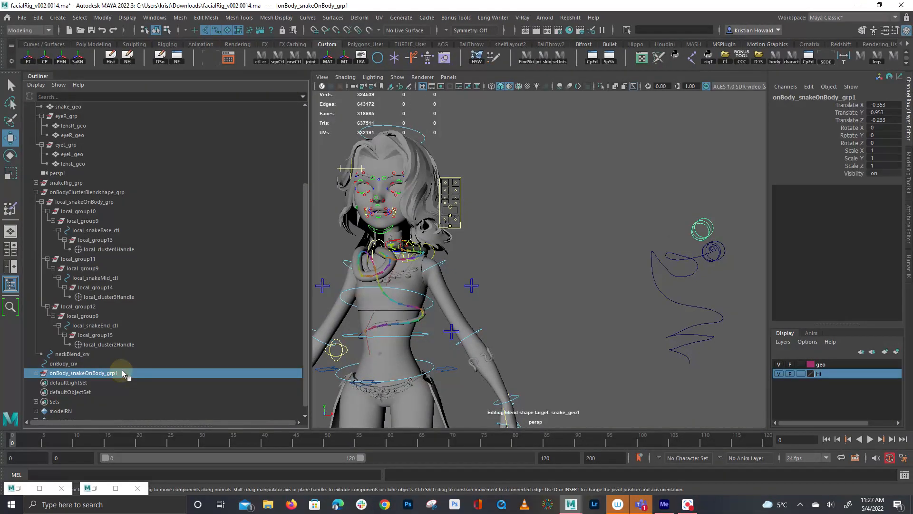
key("Delete")
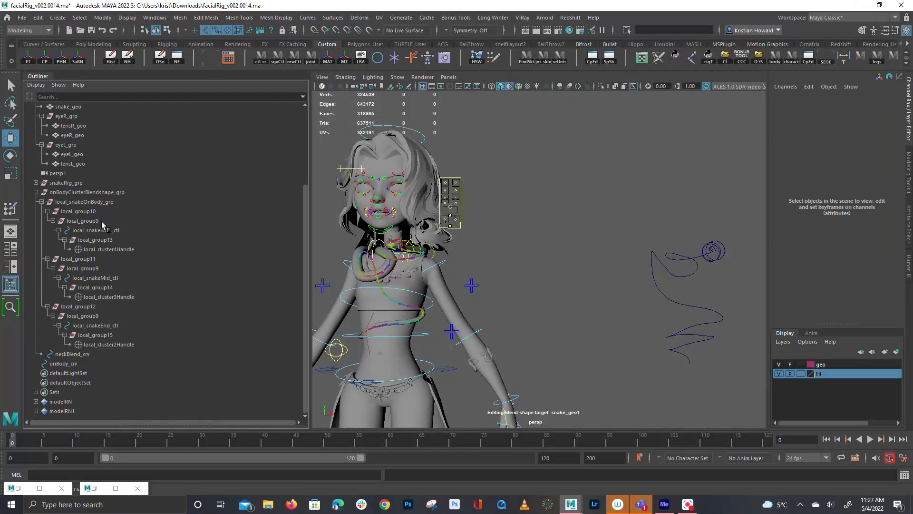
left_click(97, 192)
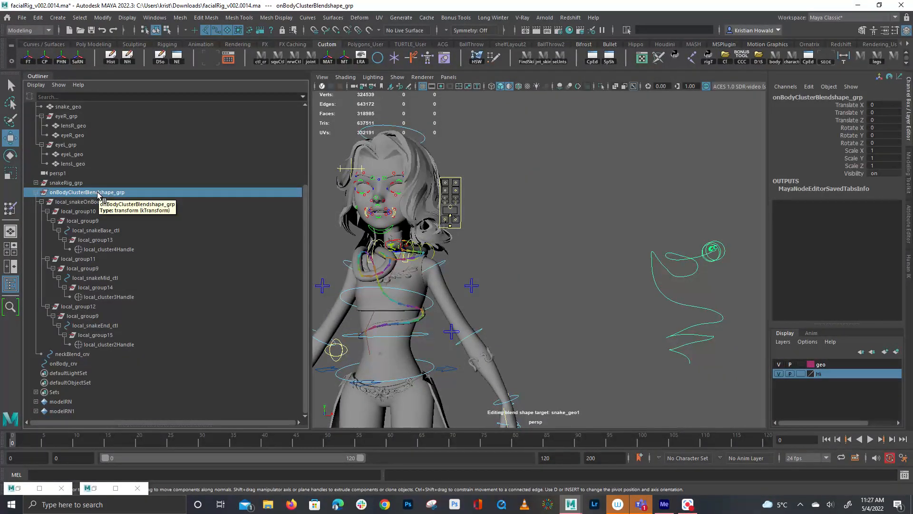
key("ctrl+h")
Rotate RootX_M about 62.8 degrees around Y to test how the snake follows the body.
middle_click_drag(504, 325, 609, 153, "alt")
right_click_drag(613, 279, 561, 312, "alt")
left_click_drag(561, 312, 551, 315, "alt")
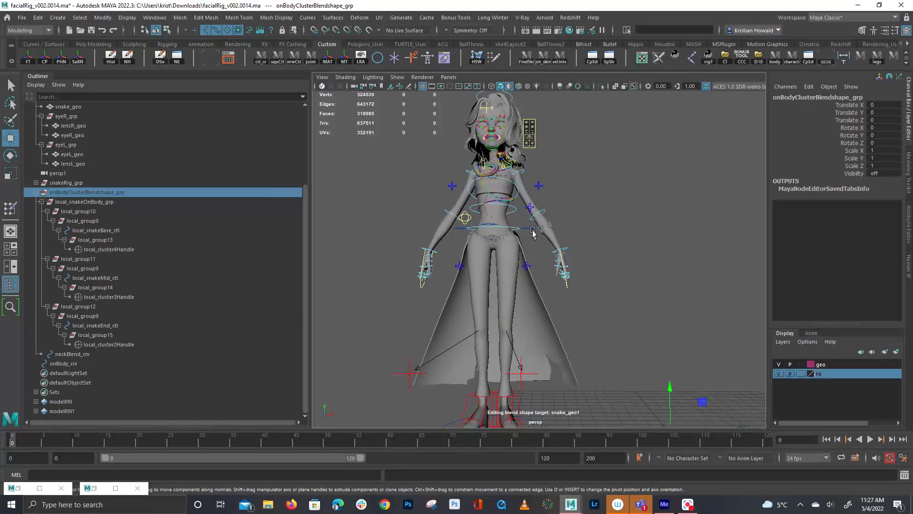
left_click(466, 228)
key("e")
left_click_drag(466, 230, 480, 271)
right_click_drag(480, 272, 521, 290, "alt")
middle_click_drag(522, 290, 564, 329, "alt")
right_click_drag(547, 304, 589, 307, "alt")
left_click_drag(589, 307, 611, 286, "alt")
middle_click_drag(612, 286, 634, 343, "alt")
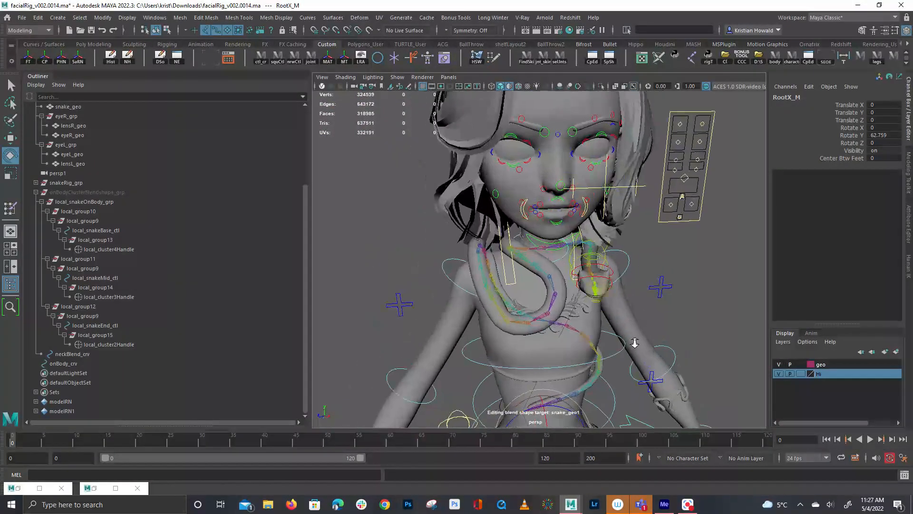
right_click_drag(634, 342, 683, 332, "alt")
left_click_drag(642, 256, 616, 228, "alt")
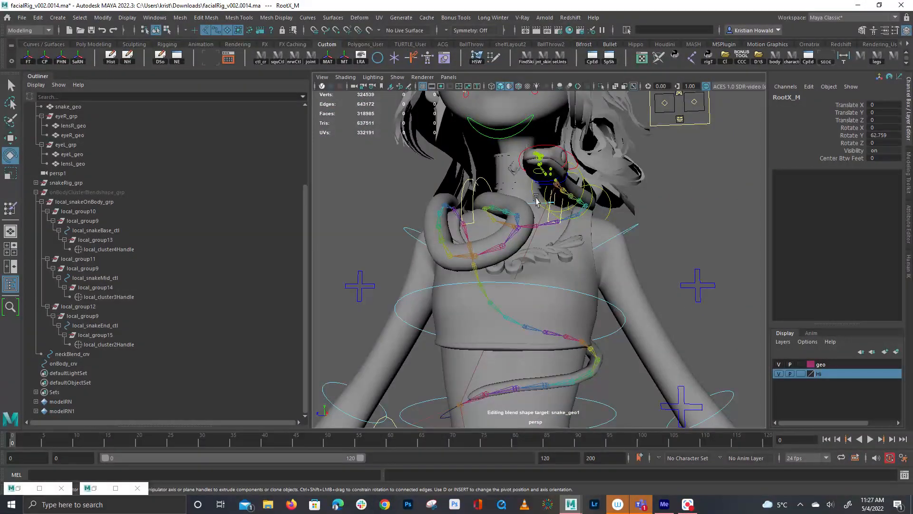
Try moving the snake control beside the neck with the root rotated, and undo the move.
left_click(531, 192)
key("w")
left_click_drag(559, 188, 376, 224)
key("ctrl+z")
Isolate onBody_crv to select cv[18] on its upper loop, and bring the rest of the scene back.
left_click_drag(418, 298, 613, 296, "alt")
left_click(92, 362)
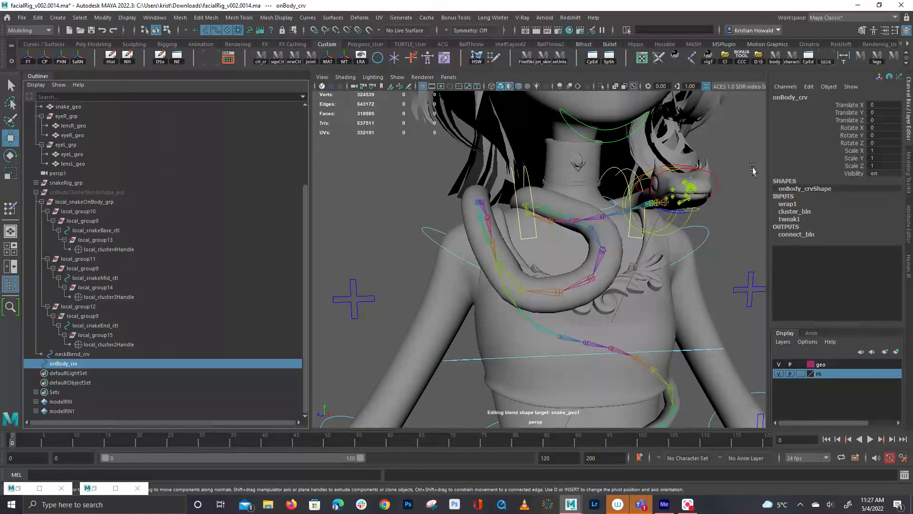
key("ctrl+q")
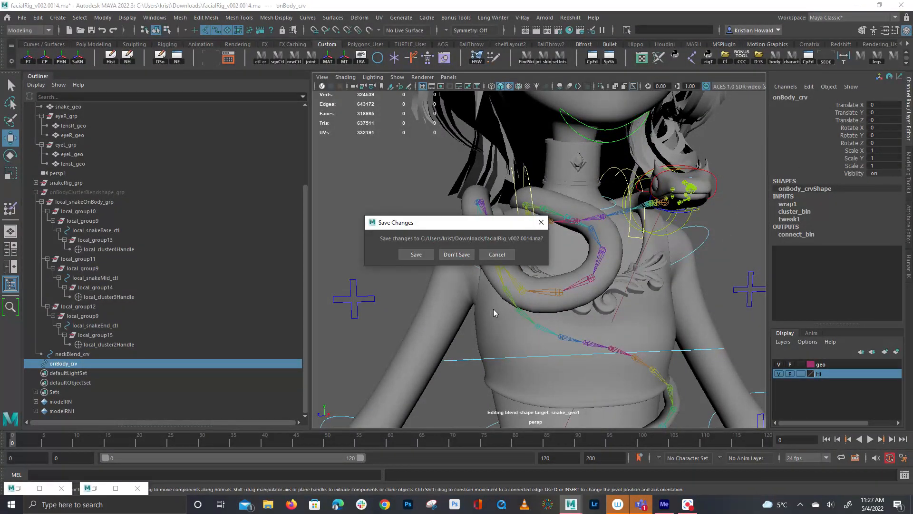
left_click(506, 256)
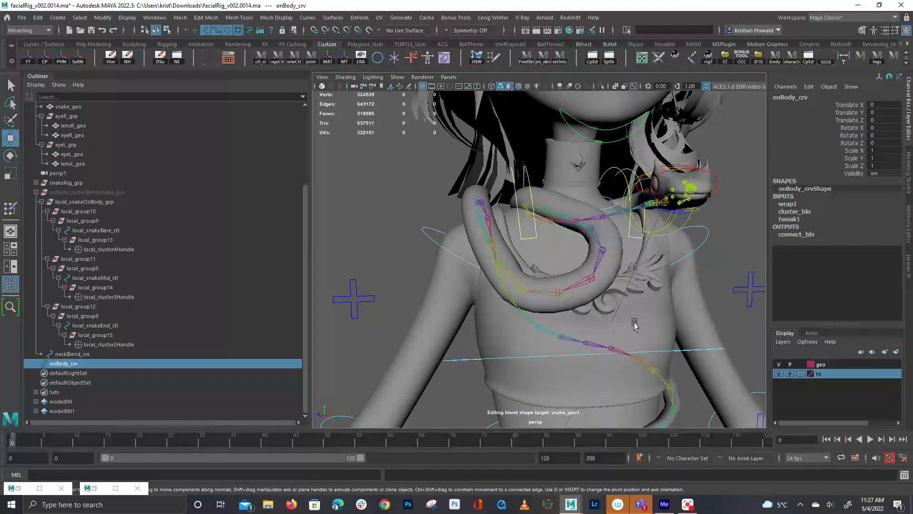
middle_click_drag(633, 327, 610, 259, "alt")
left_click_drag(548, 263, 530, 265, "alt")
key("ctrl+1")
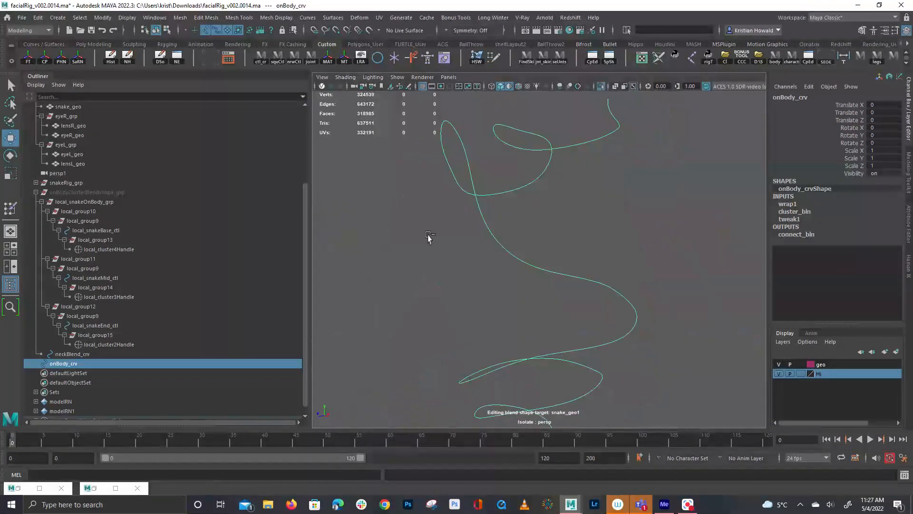
key("F9")
left_click_drag(423, 148, 452, 164)
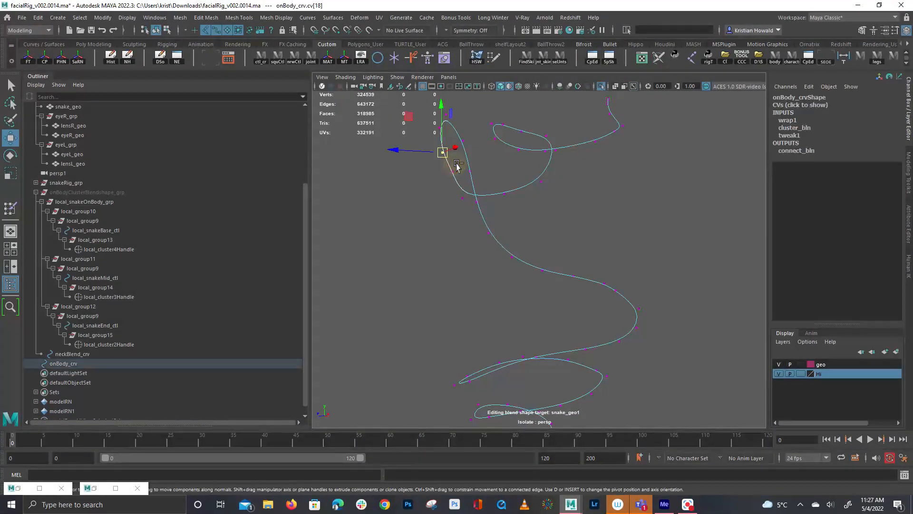
key("ctrl+1")
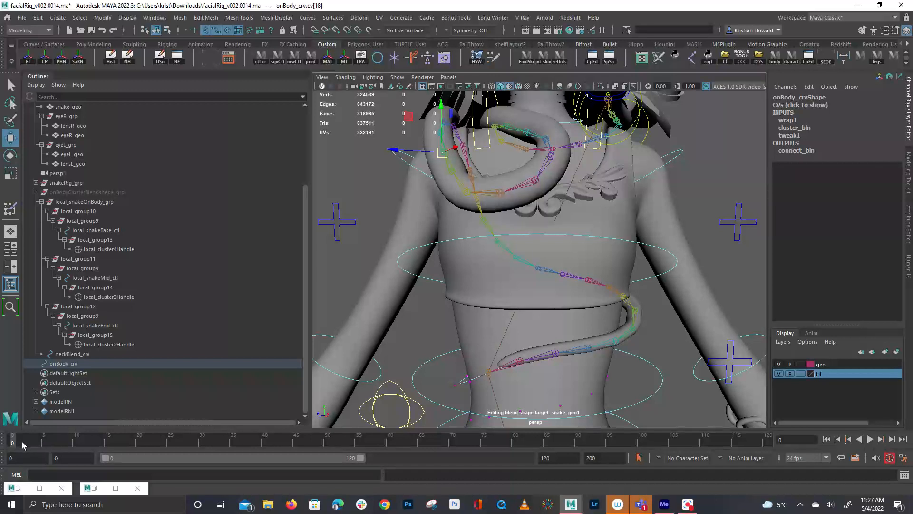
Save the scene as an incremental version.
key("ctrl+s")
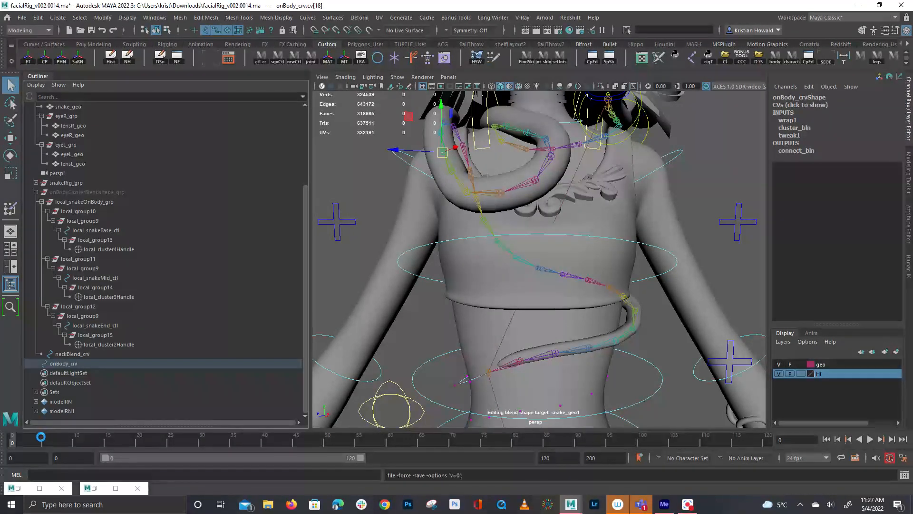
key("w")
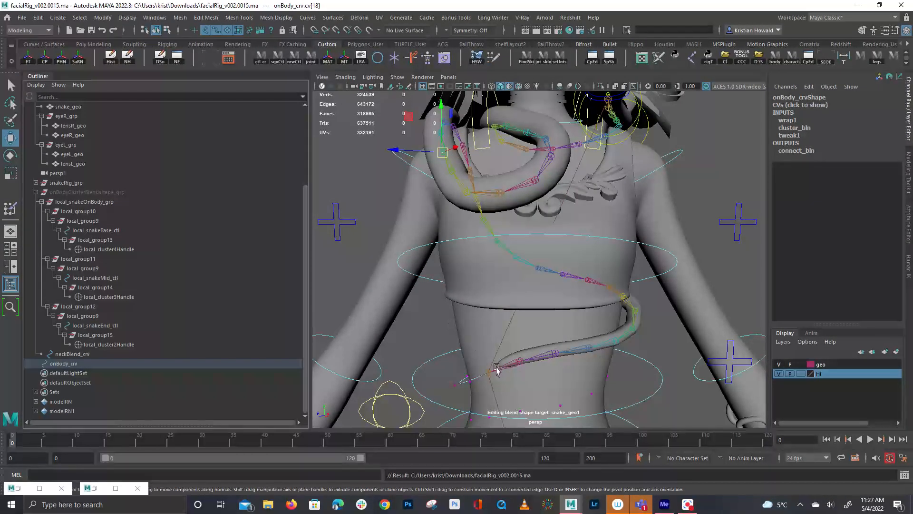
Walk through the control vertices of onBody_crv near the snake's tail to cv[34] and try nudging it upward.
middle_click_drag(455, 385, 495, 303, "alt")
right_click_drag(495, 303, 577, 317, "alt")
left_click_drag(577, 316, 509, 361, "alt")
left_click(469, 314)
key("ctrl+z")
key("Left")
key("Right")
key("Left")
key("Left")
key("Right")
left_click_drag(615, 296, 615, 293)
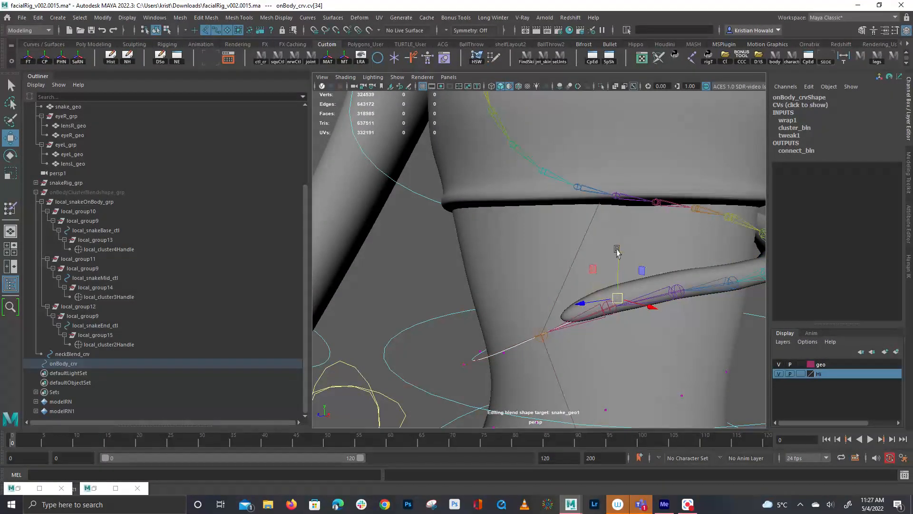
Examine how the tail end of onBody_crv, its joints and the snake mesh line up around the waist.
left_click_drag(609, 284, 545, 304, "alt")
scroll(525, 261, "down", 4)
scroll(582, 250, "up", 6)
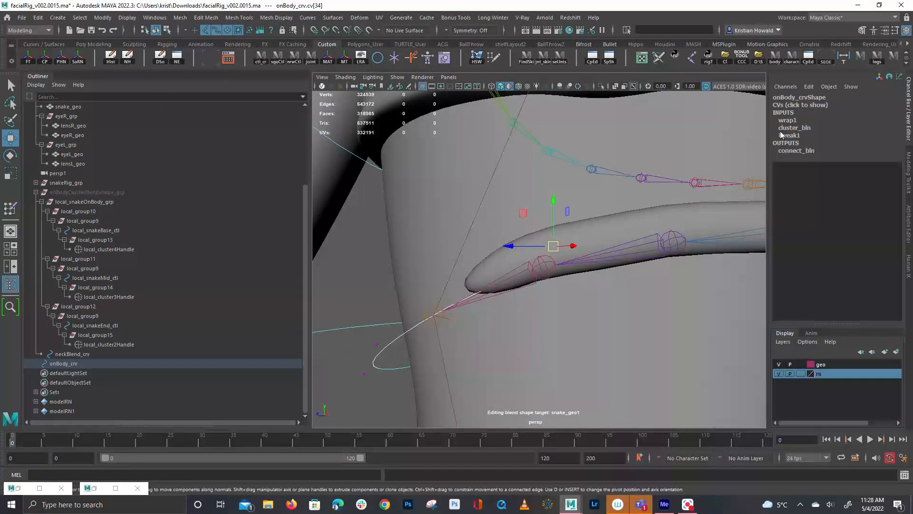
scroll(497, 272, "down", 10)
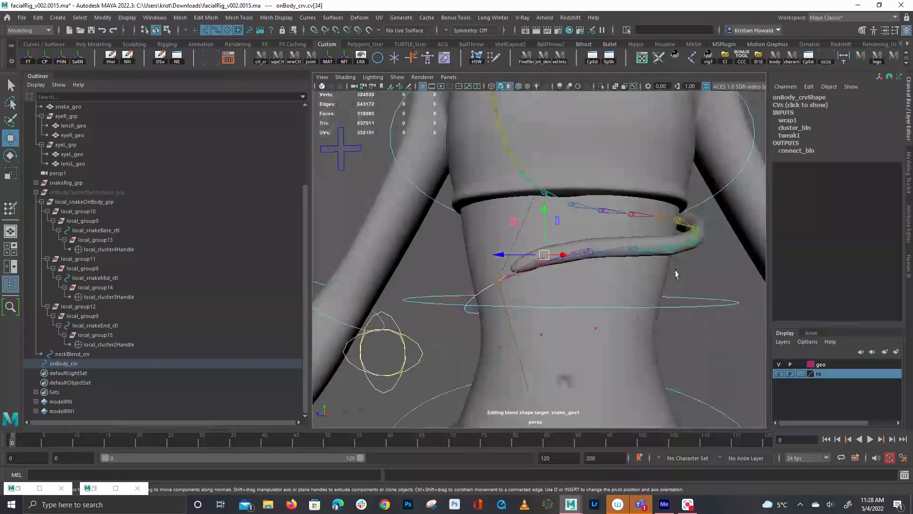
left_click_drag(497, 272, 557, 238, "alt")
middle_click_drag(504, 299, 678, 289, "alt")
left_click_drag(678, 290, 660, 312, "alt")
scroll(617, 281, "up", 3)
left_click_drag(618, 281, 550, 291, "alt")
scroll(545, 303, "up", 6)
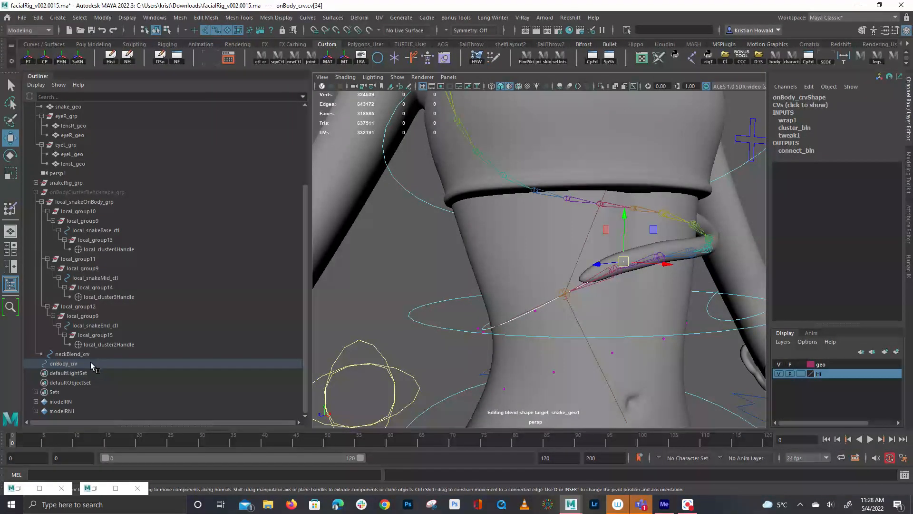
Make the hidden onBodyClusterBlendshape_grp visible again to reach the neck blend curve beside the character.
left_click(91, 193)
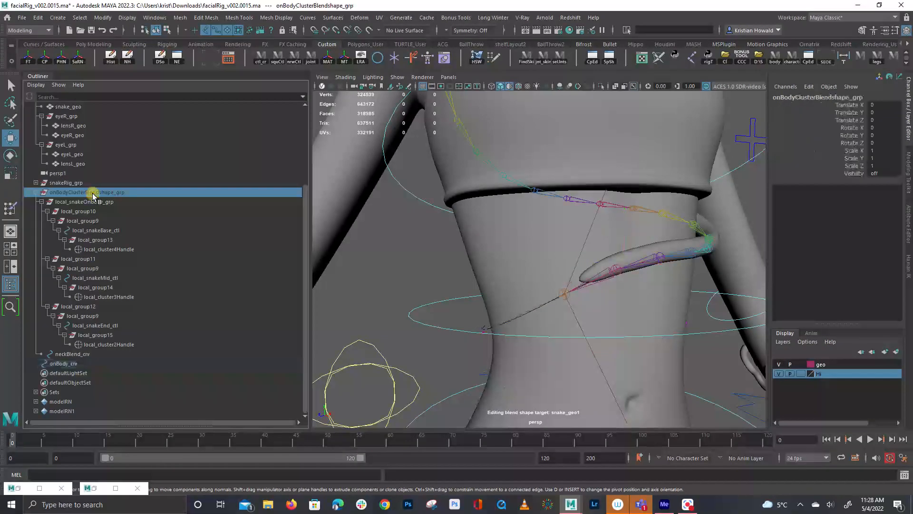
key("h")
scroll(529, 225, "down", 5)
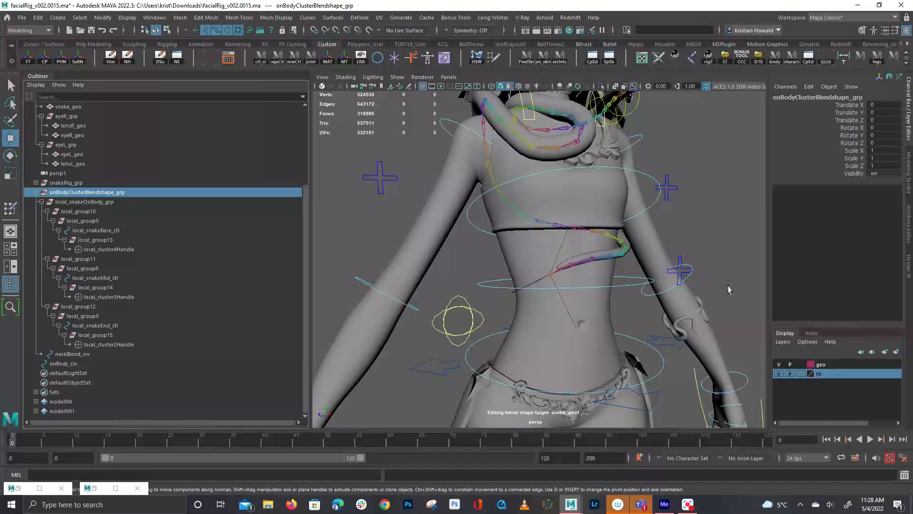
middle_click_drag(722, 285, 550, 268, "alt")
scroll(571, 271, "down", 6)
scroll(625, 275, "up", 3)
scroll(629, 279, "up", 3)
middle_click_drag(656, 281, 603, 289, "alt")
left_click_drag(603, 289, 543, 291, "alt")
Try moving control vertices on the lower part of neckBlend_crv, and undo the moves.
left_click_drag(543, 292, 576, 326)
right_click_drag(517, 319, 492, 306)
left_click_drag(493, 305, 571, 314)
scroll(570, 314, "down", 3)
middle_click_drag(571, 314, 570, 305, "alt")
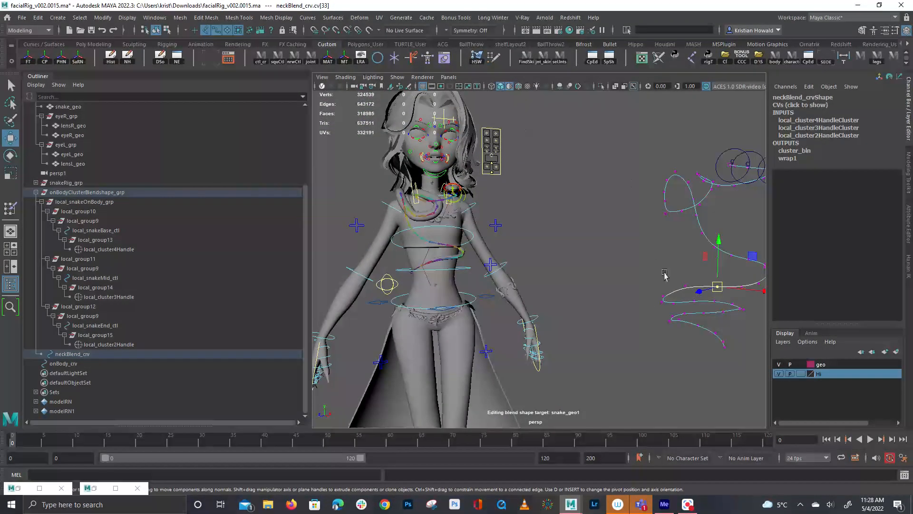
left_click_drag(718, 289, 639, 277)
key("ctrl+z")
scroll(598, 326, "up", 5)
mouse_move(597, 326)
left_mouse_down("alt")
mouse_move(552, 318)
mouse_move(598, 338)
left_mouse_up("alt")
scroll(553, 318, "up", 5)
key("ctrl+z")
middle_click_drag(641, 344, 647, 290)
key("ctrl+z")
key("f")
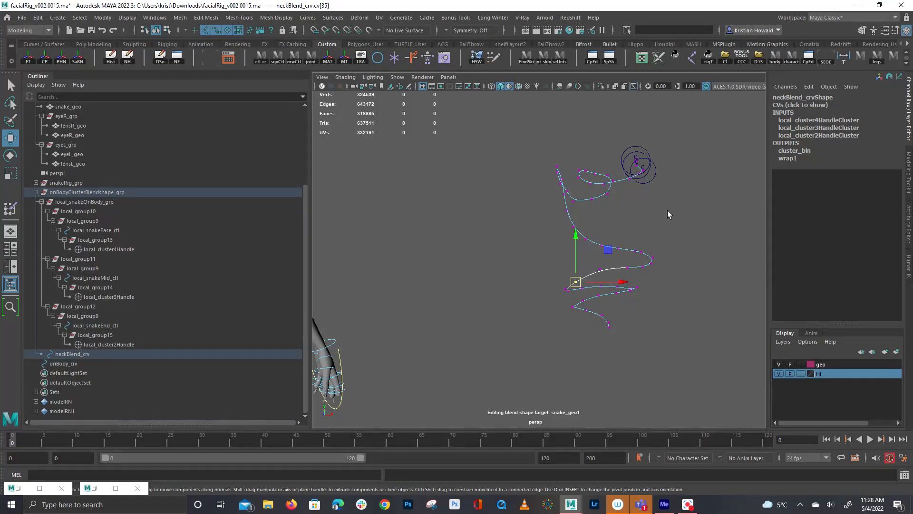
Clear the vertex selection and hide onBodyClusterBlendshape_grp again.
scroll(545, 298, "up", 3)
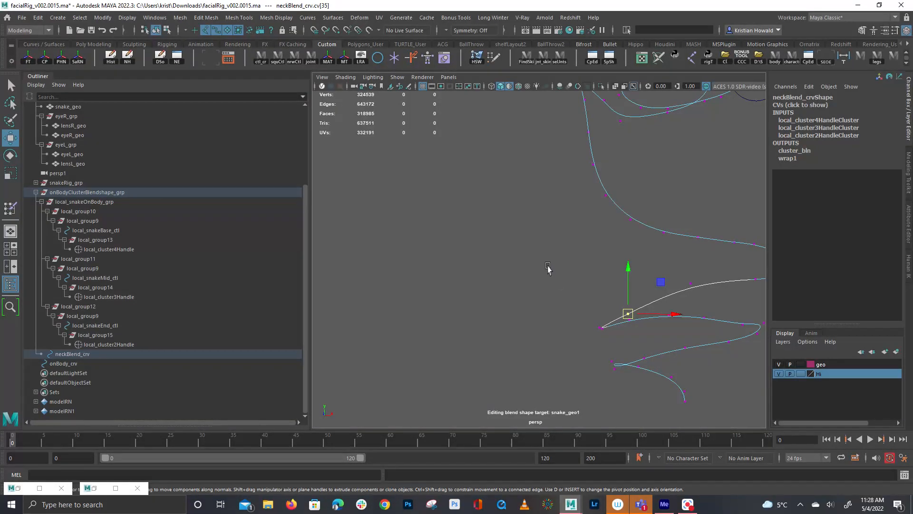
scroll(548, 269, "down", 5)
left_click(681, 207)
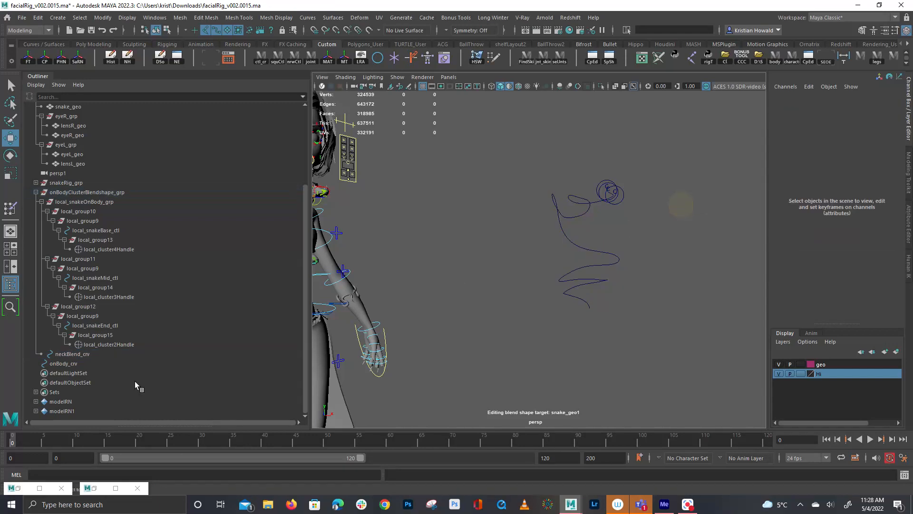
left_click(101, 193)
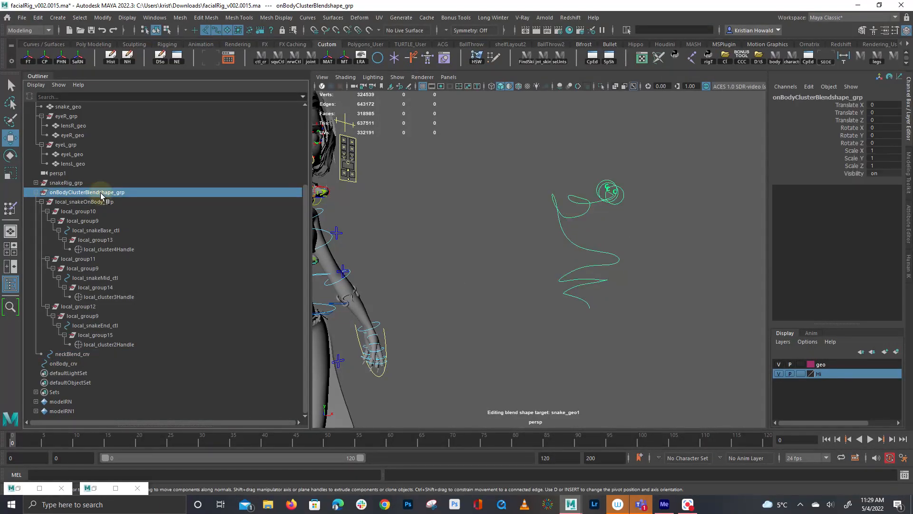
key("ctrl+h")
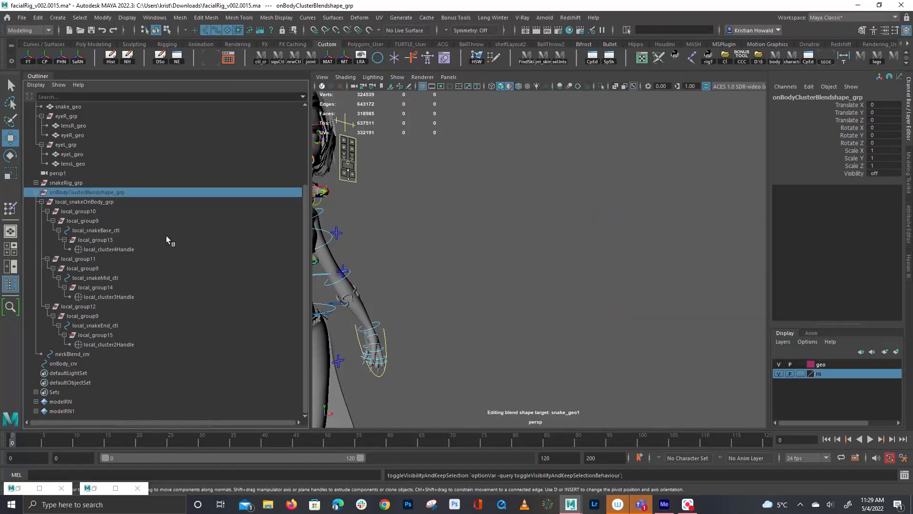
key("f")
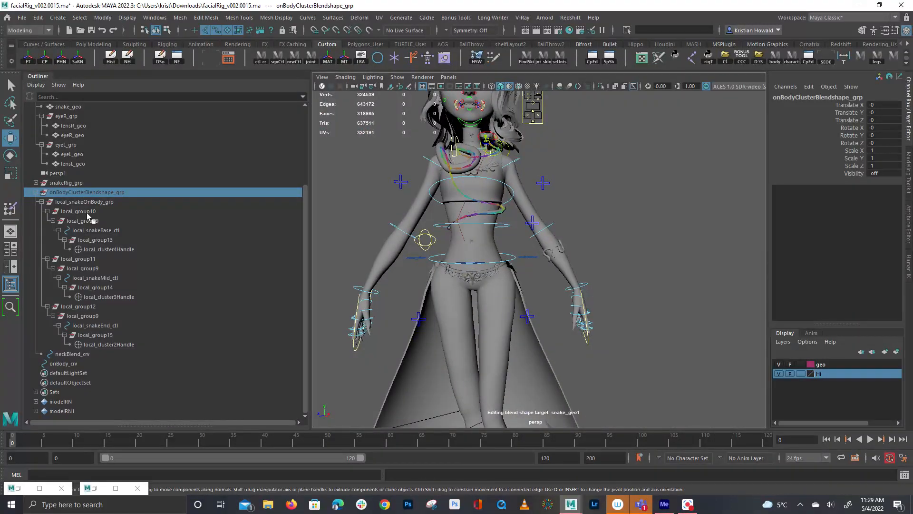
Group onBody_crv with onBodyClusterBlendshape_grp and name the new group snakeRigAll_grp.
left_click(36, 192)
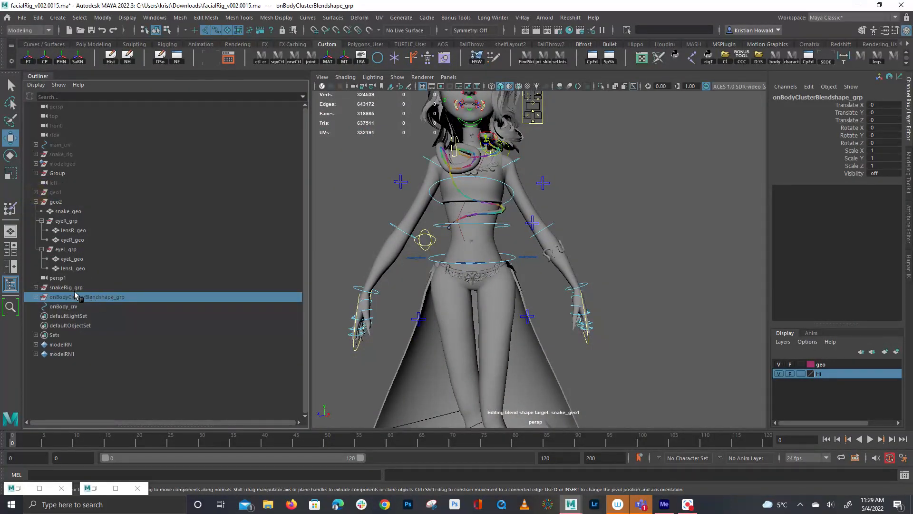
left_click(90, 307)
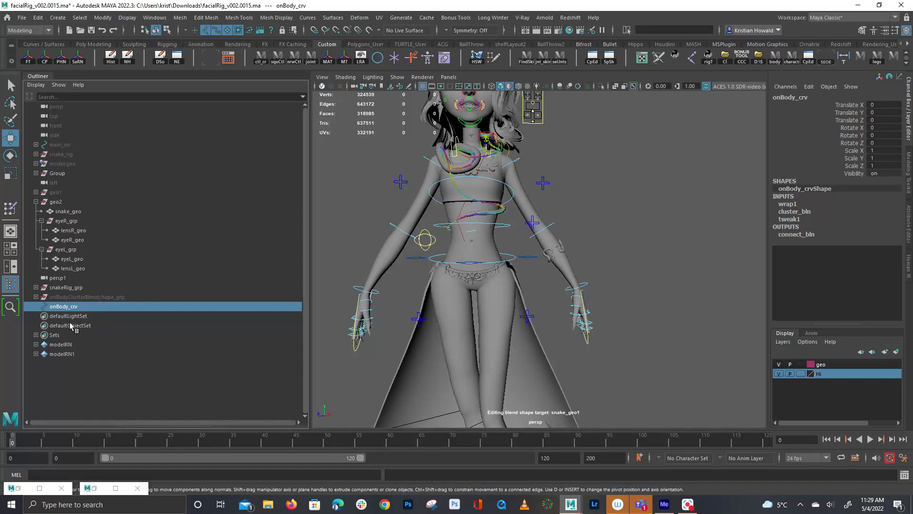
left_click(94, 297, "ctrl")
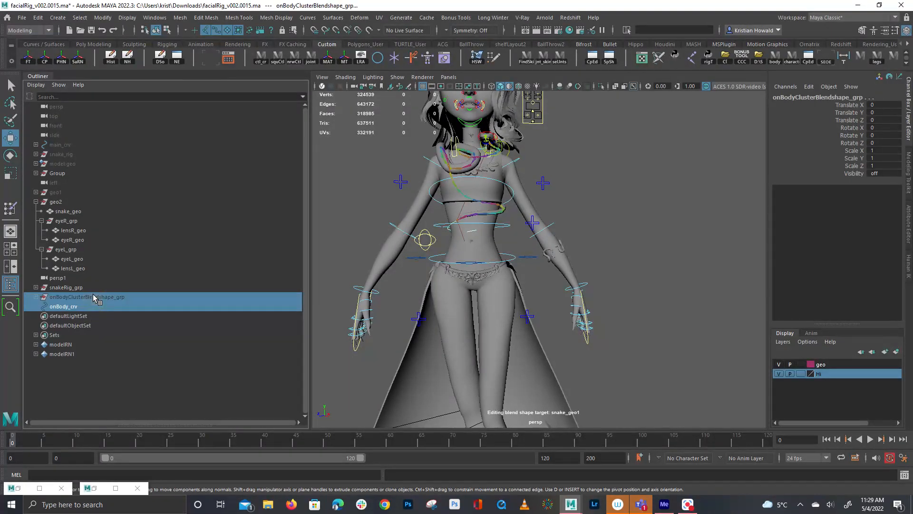
key("ctrl+g")
double_click(143, 296)
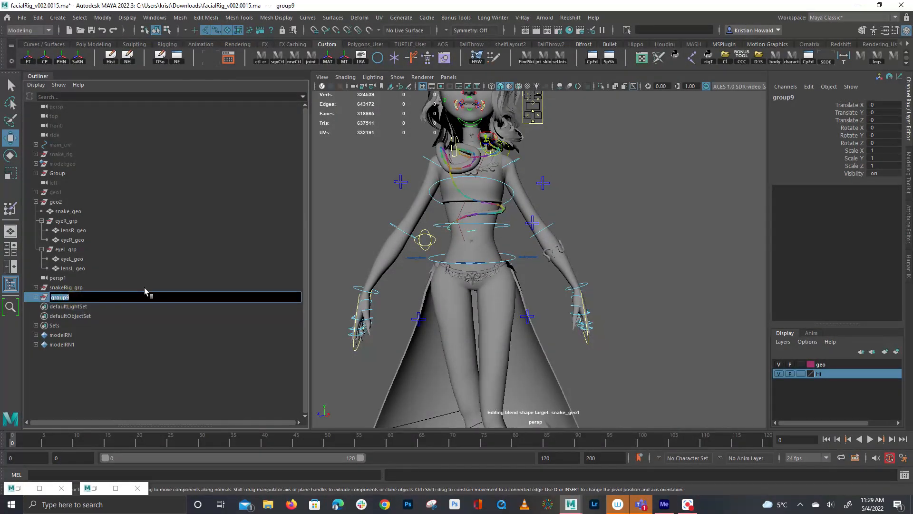
type("snakeRigAll_grp")
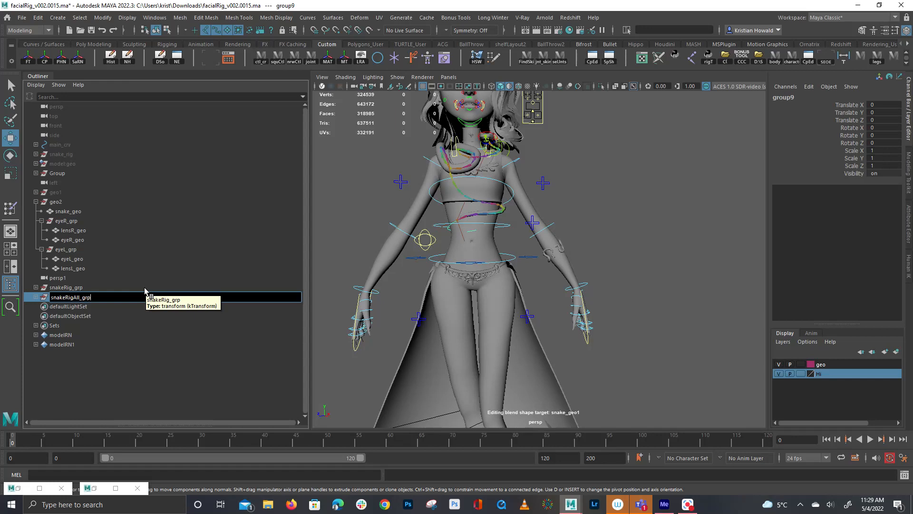
key("Return")
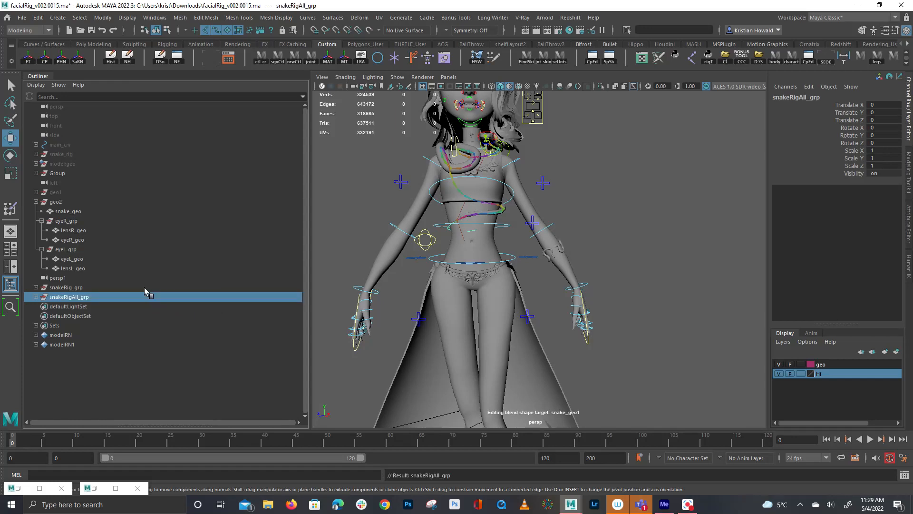
Parent snakeRig_grp and the snake's geo2 group under snakeRigAll_grp.
left_click(101, 287)
left_click_drag(100, 287, 83, 298)
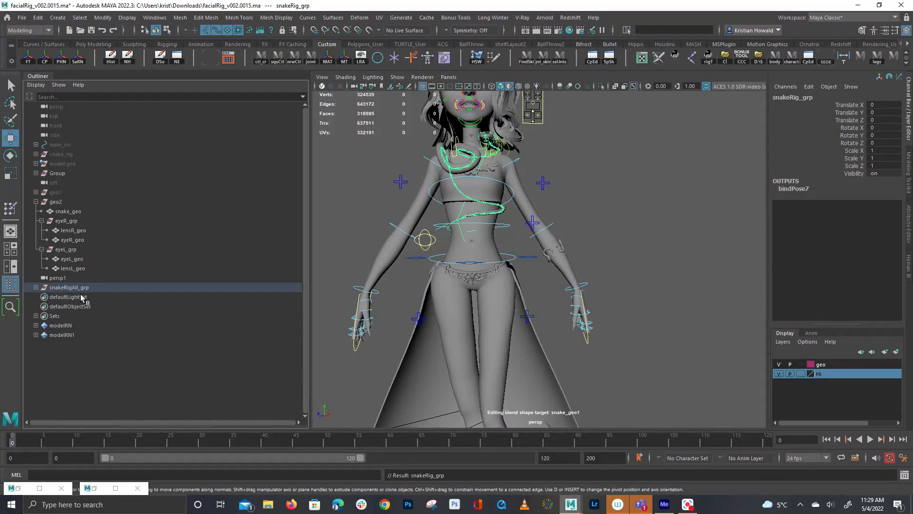
left_click(36, 287)
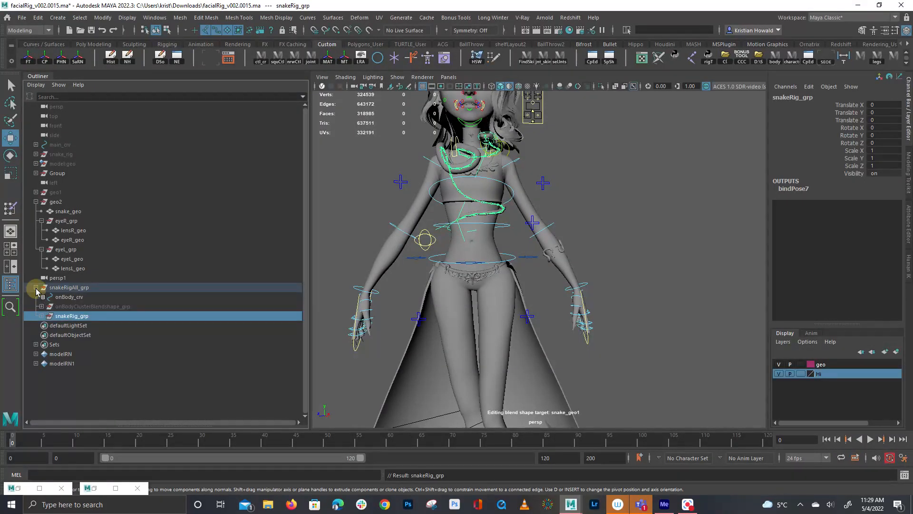
left_click(72, 201)
left_click_drag(61, 205, 78, 285)
left_click(75, 212)
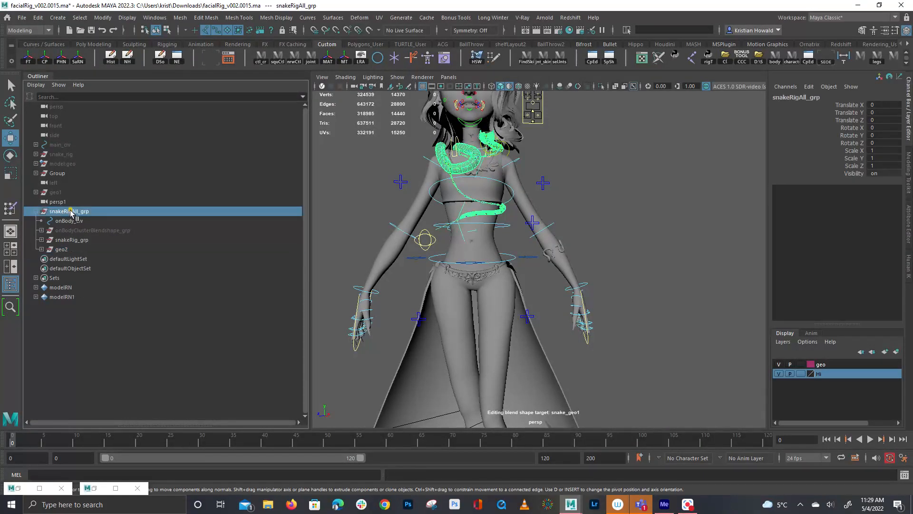
Expand the character's Group hierarchy to review the onBody snake controls under FKScapula_L, and collapse it again.
left_click(60, 174)
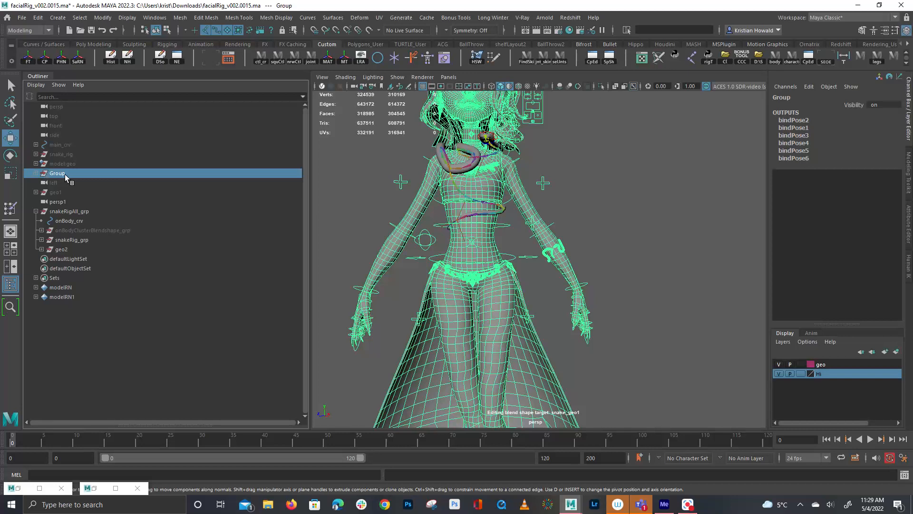
left_click(36, 173, "shift")
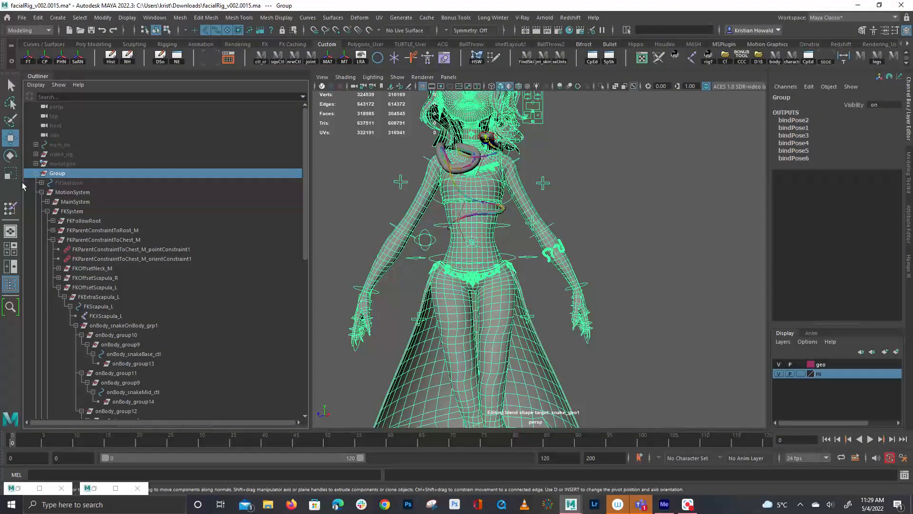
scroll(158, 293, "down", 6)
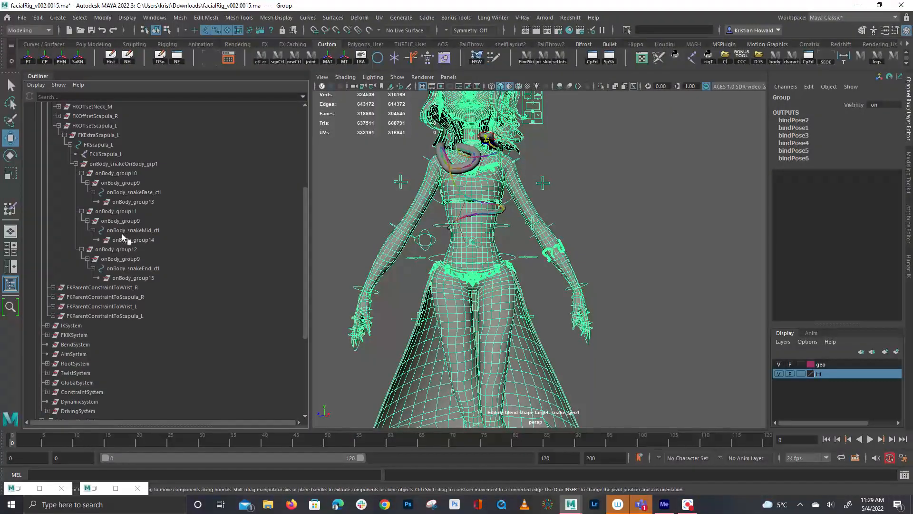
scroll(147, 214, "up", 6)
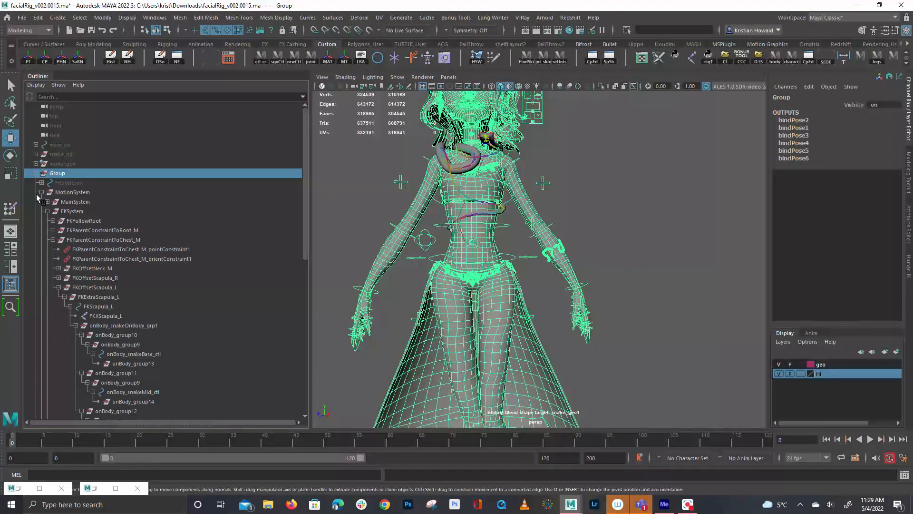
left_click(36, 172)
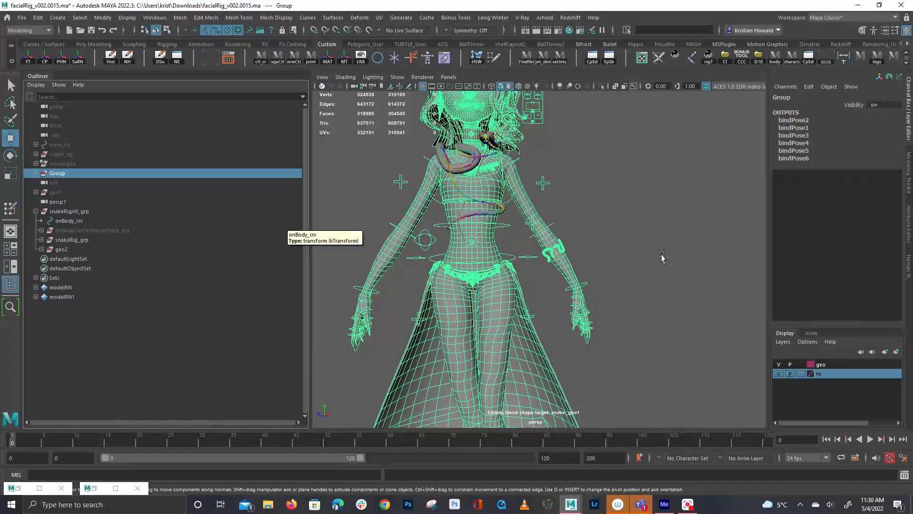
Test how the snake follows the body by rotating RootX_M around Y, and reset its Rotate Y to 0.
left_click(714, 249)
middle_click_drag(645, 228, 687, 157, "alt")
right_click_drag(687, 157, 699, 183, "alt")
left_click_drag(700, 183, 688, 213, "alt")
left_click_drag(579, 222, 589, 252)
double_click(880, 135)
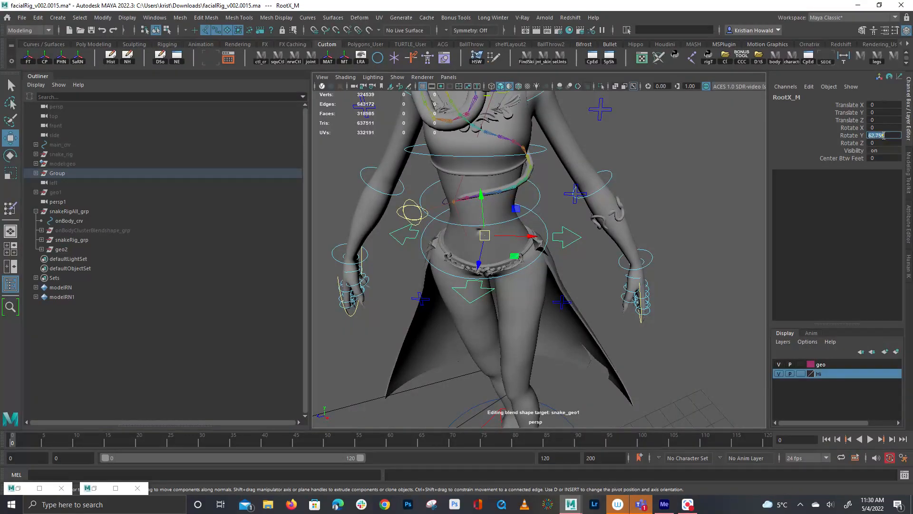
type("0")
key("Return")
Test how the snake follows the whole character by moving the Main control along X, and reset its Translate X to 0.
left_click_drag(667, 228, 742, 205, "alt")
right_click_drag(742, 204, 556, 209, "alt")
left_click_drag(556, 210, 546, 226, "alt")
left_click_drag(614, 400, 648, 409)
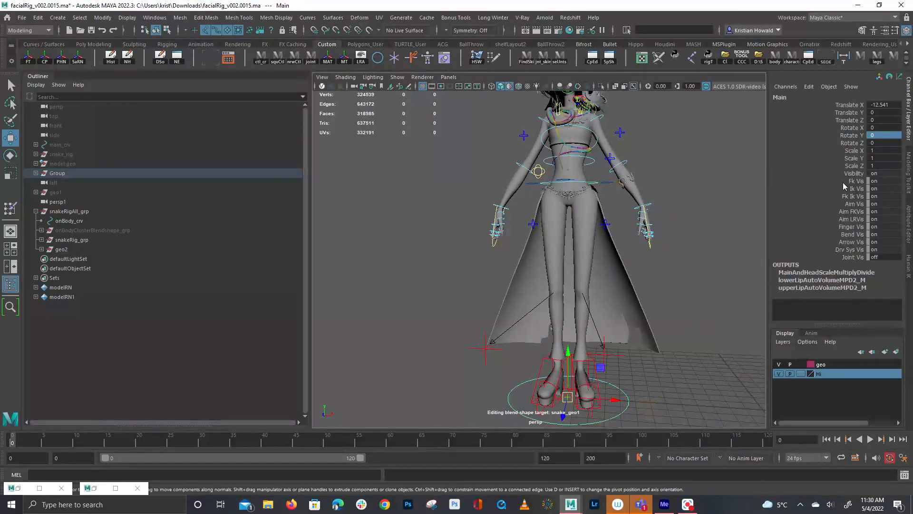
double_click(884, 105)
key("Return")
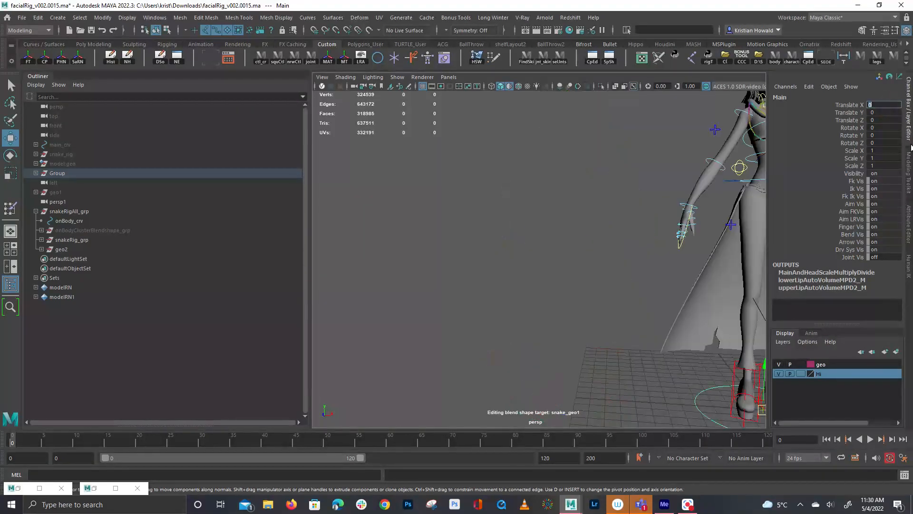
Set all translate and rotate values of onBody_snakeBase_ctl and the other selected snake controls to 0, and clear the selection.
left_click(545, 214)
middle_click_drag(544, 214, 503, 261, "alt")
right_click_drag(503, 262, 604, 286, "alt")
left_click_drag(609, 286, 761, 352, "alt")
right_click_drag(642, 301, 678, 300, "alt")
left_click(600, 248)
left_click_drag(600, 248, 644, 236, "alt")
left_click(564, 233)
left_click_drag(881, 143, 880, 105)
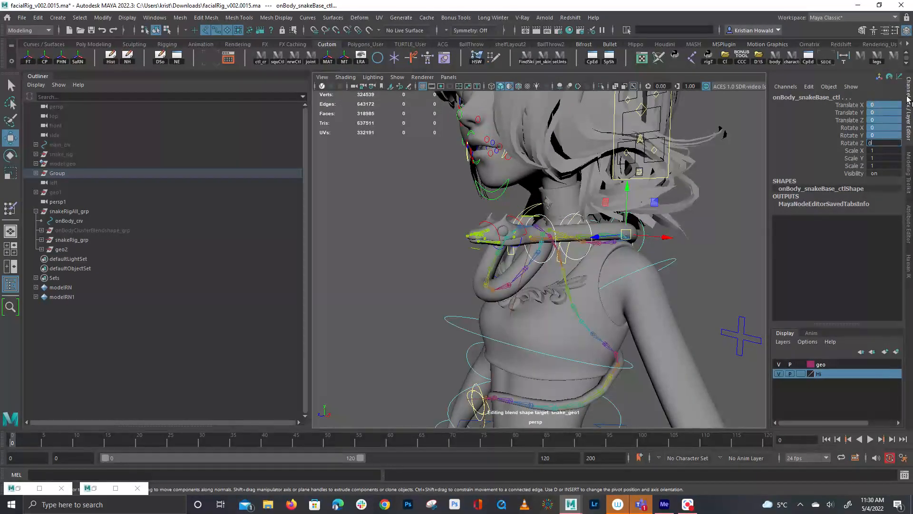
left_click_drag(462, 245, 585, 218, "alt")
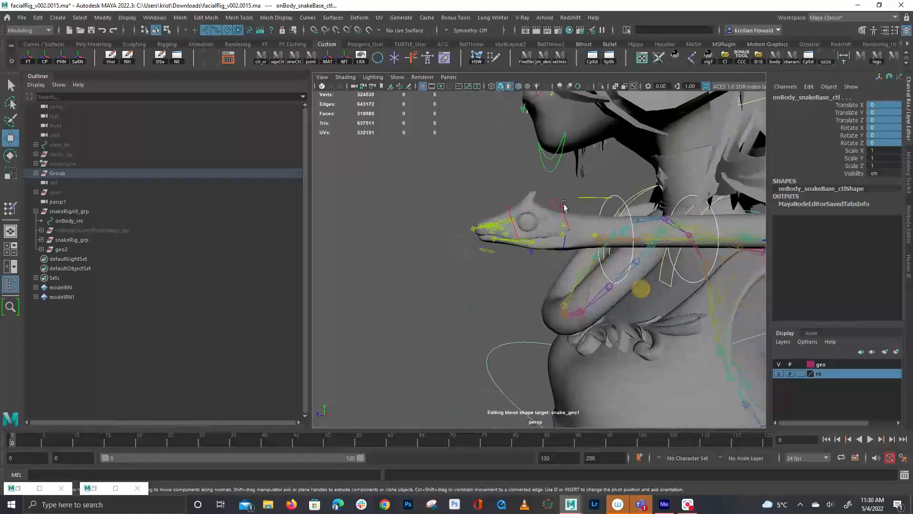
left_click(584, 200)
left_click(446, 303)
left_click_drag(446, 303, 658, 152, "alt")
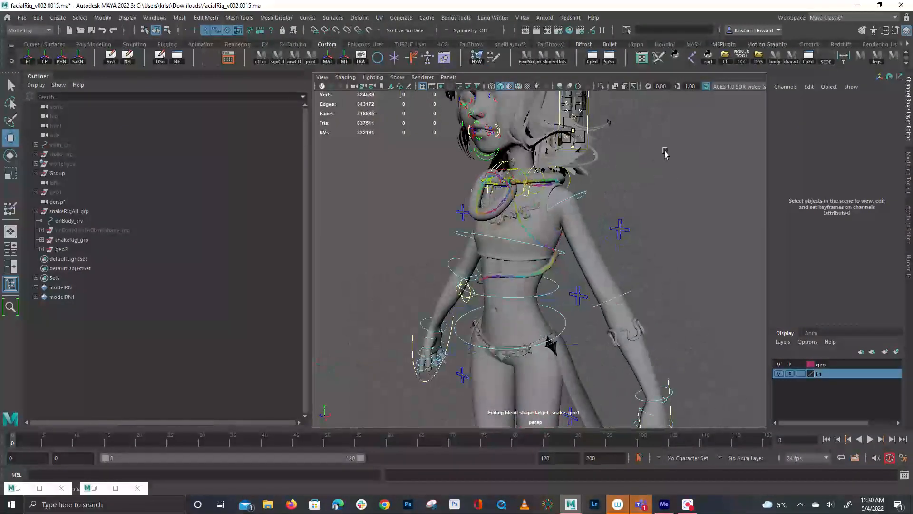